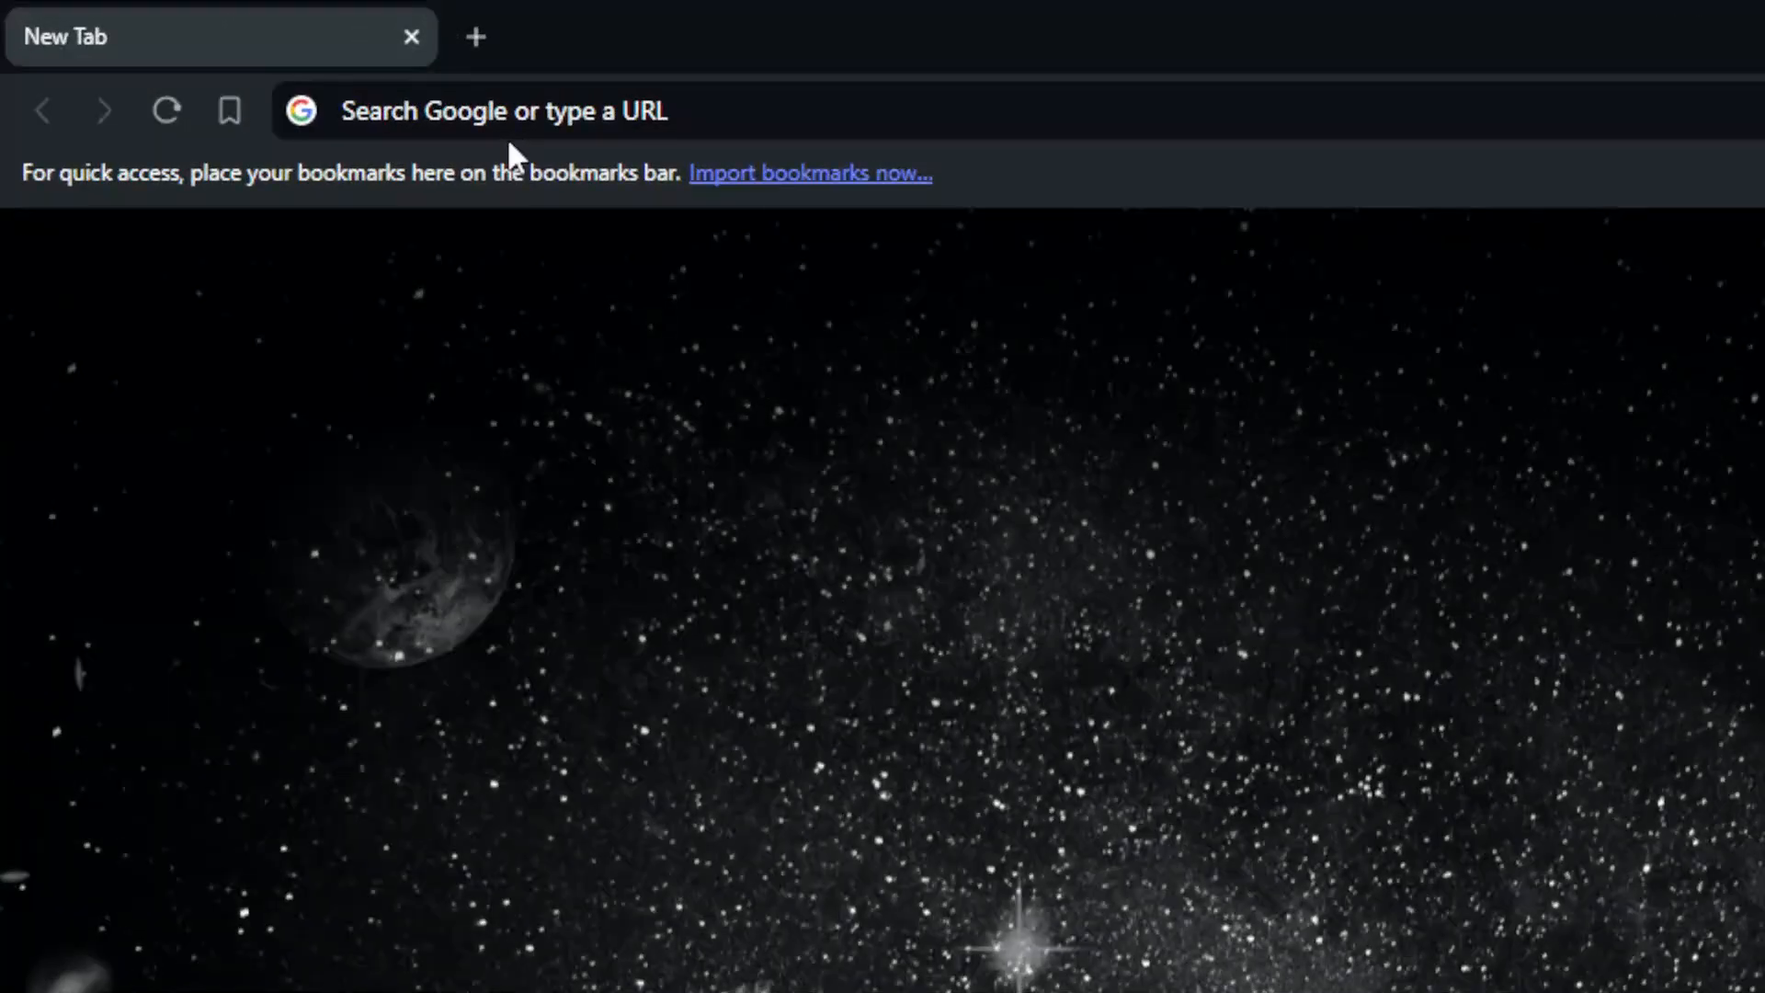
# Search the web for "zohocom", open the Zoho website and go to its CRM product page.
pyautogui.click(254, 63)
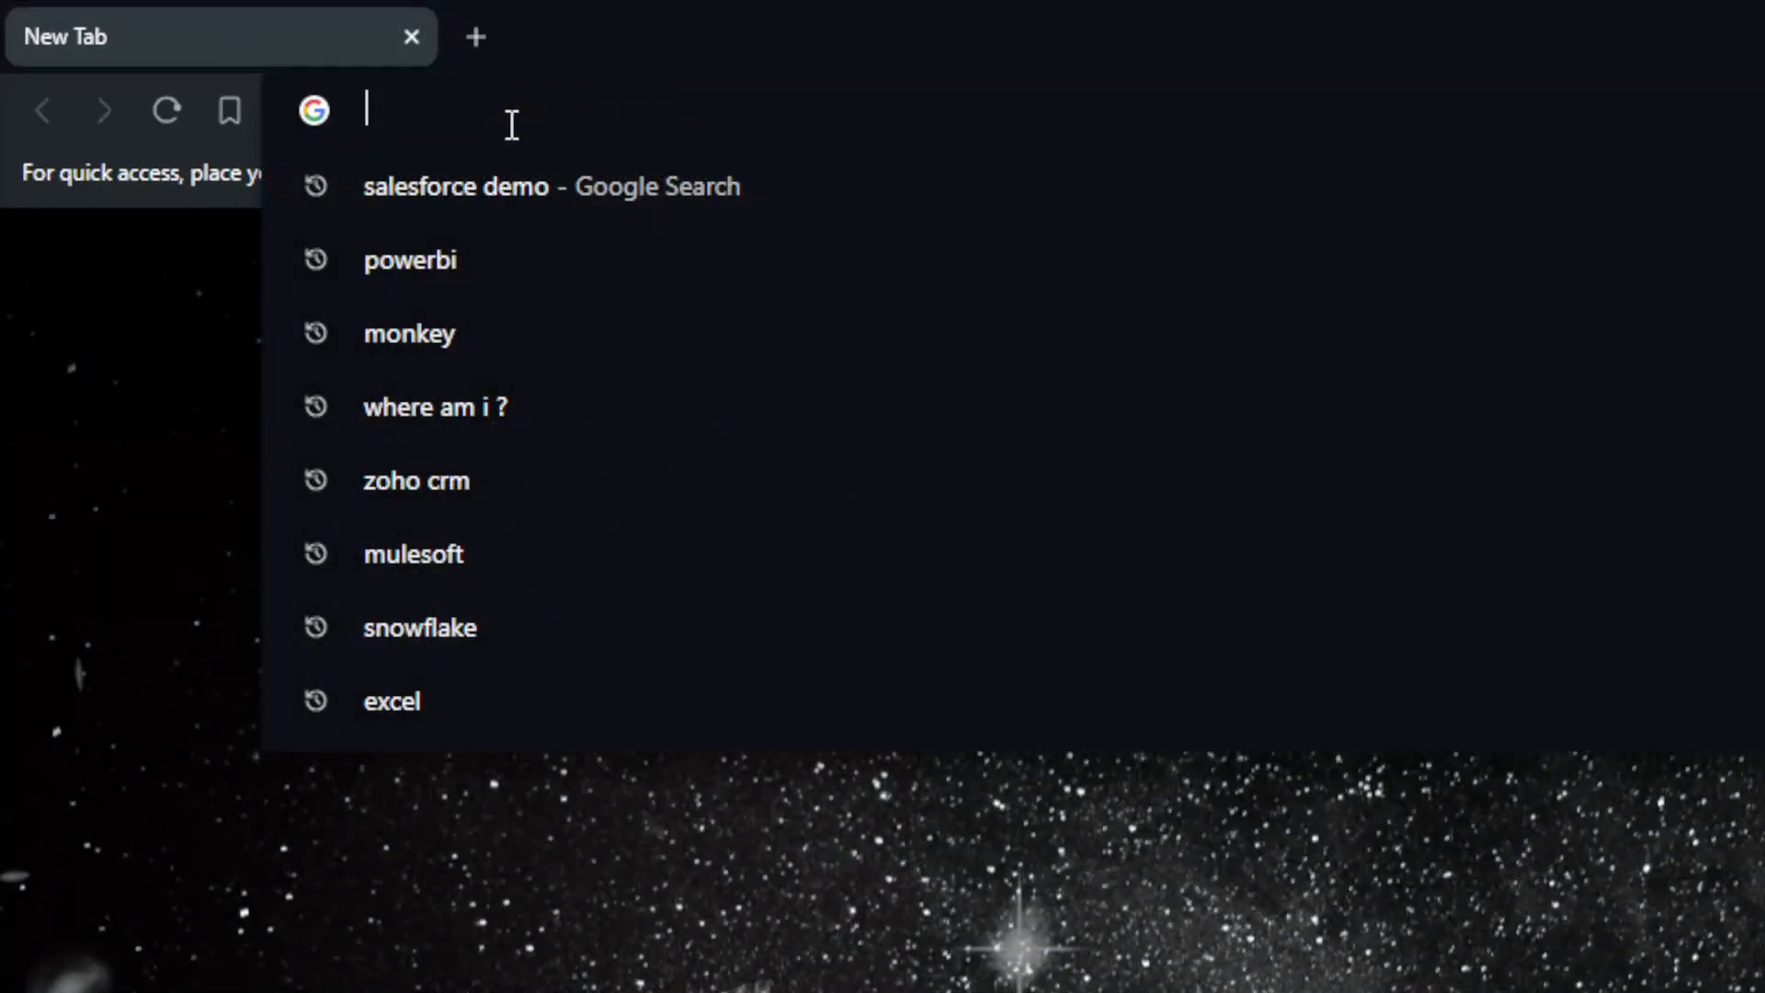
pyautogui.write('zoho')
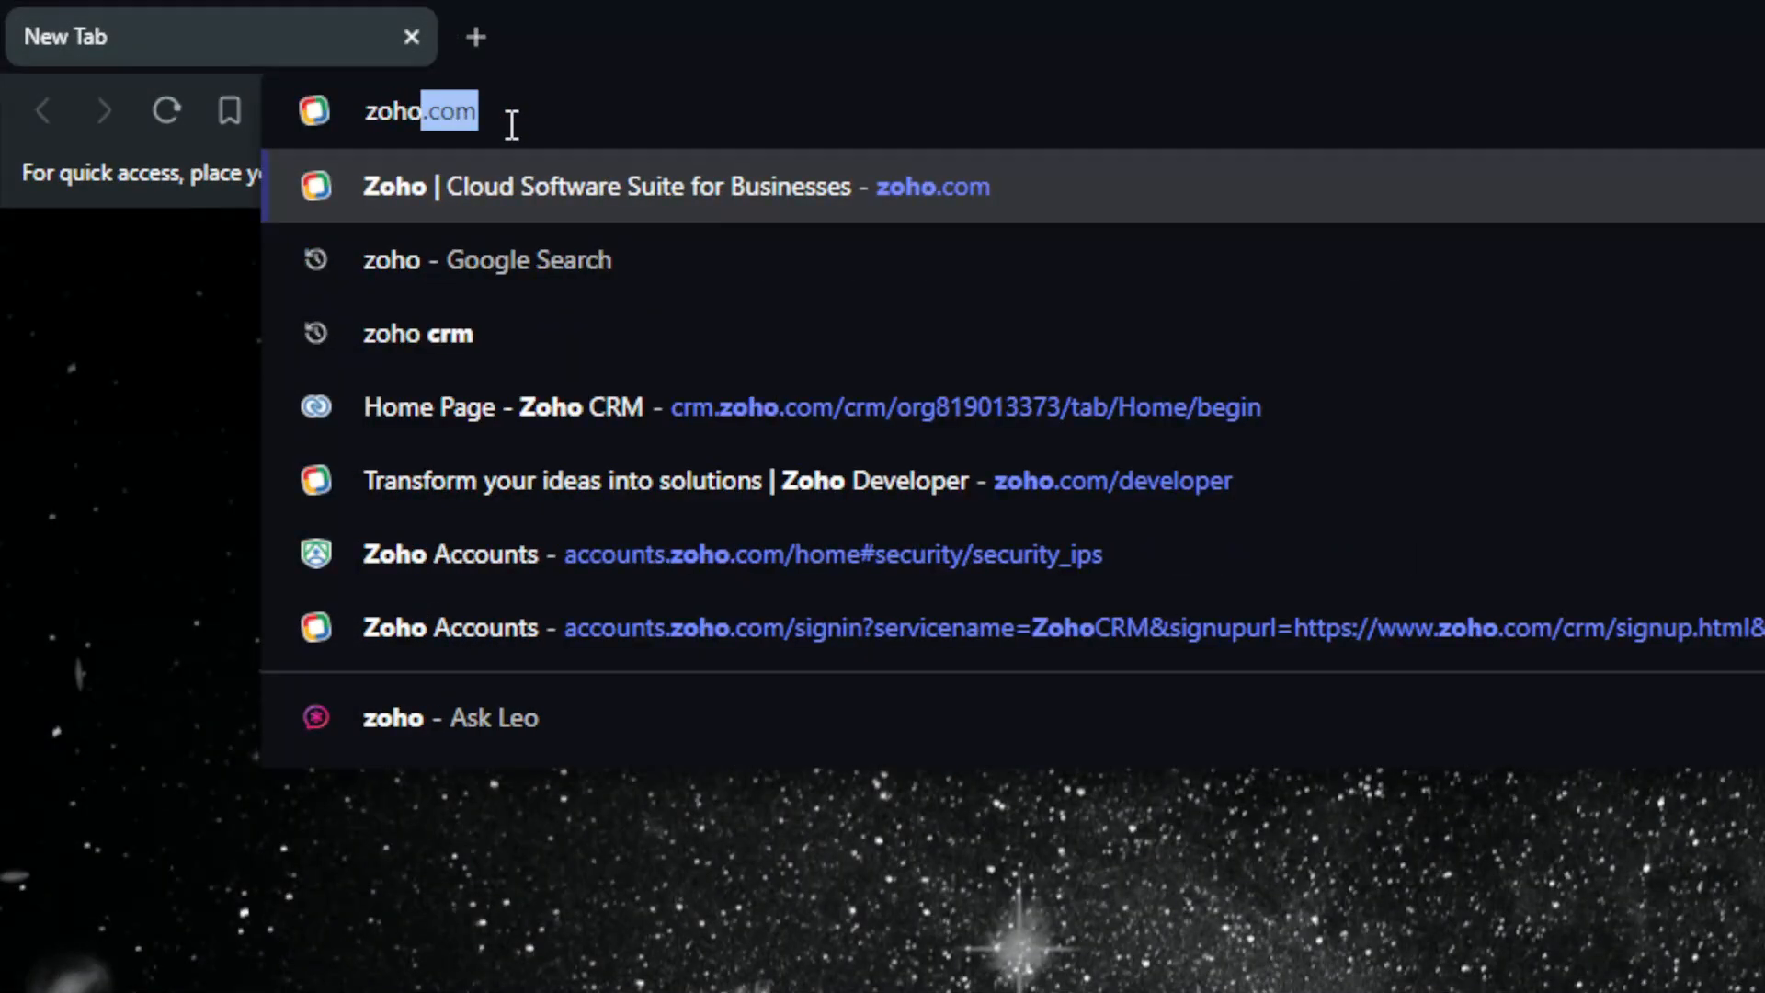
pyautogui.write('com')
pyautogui.press('Return')
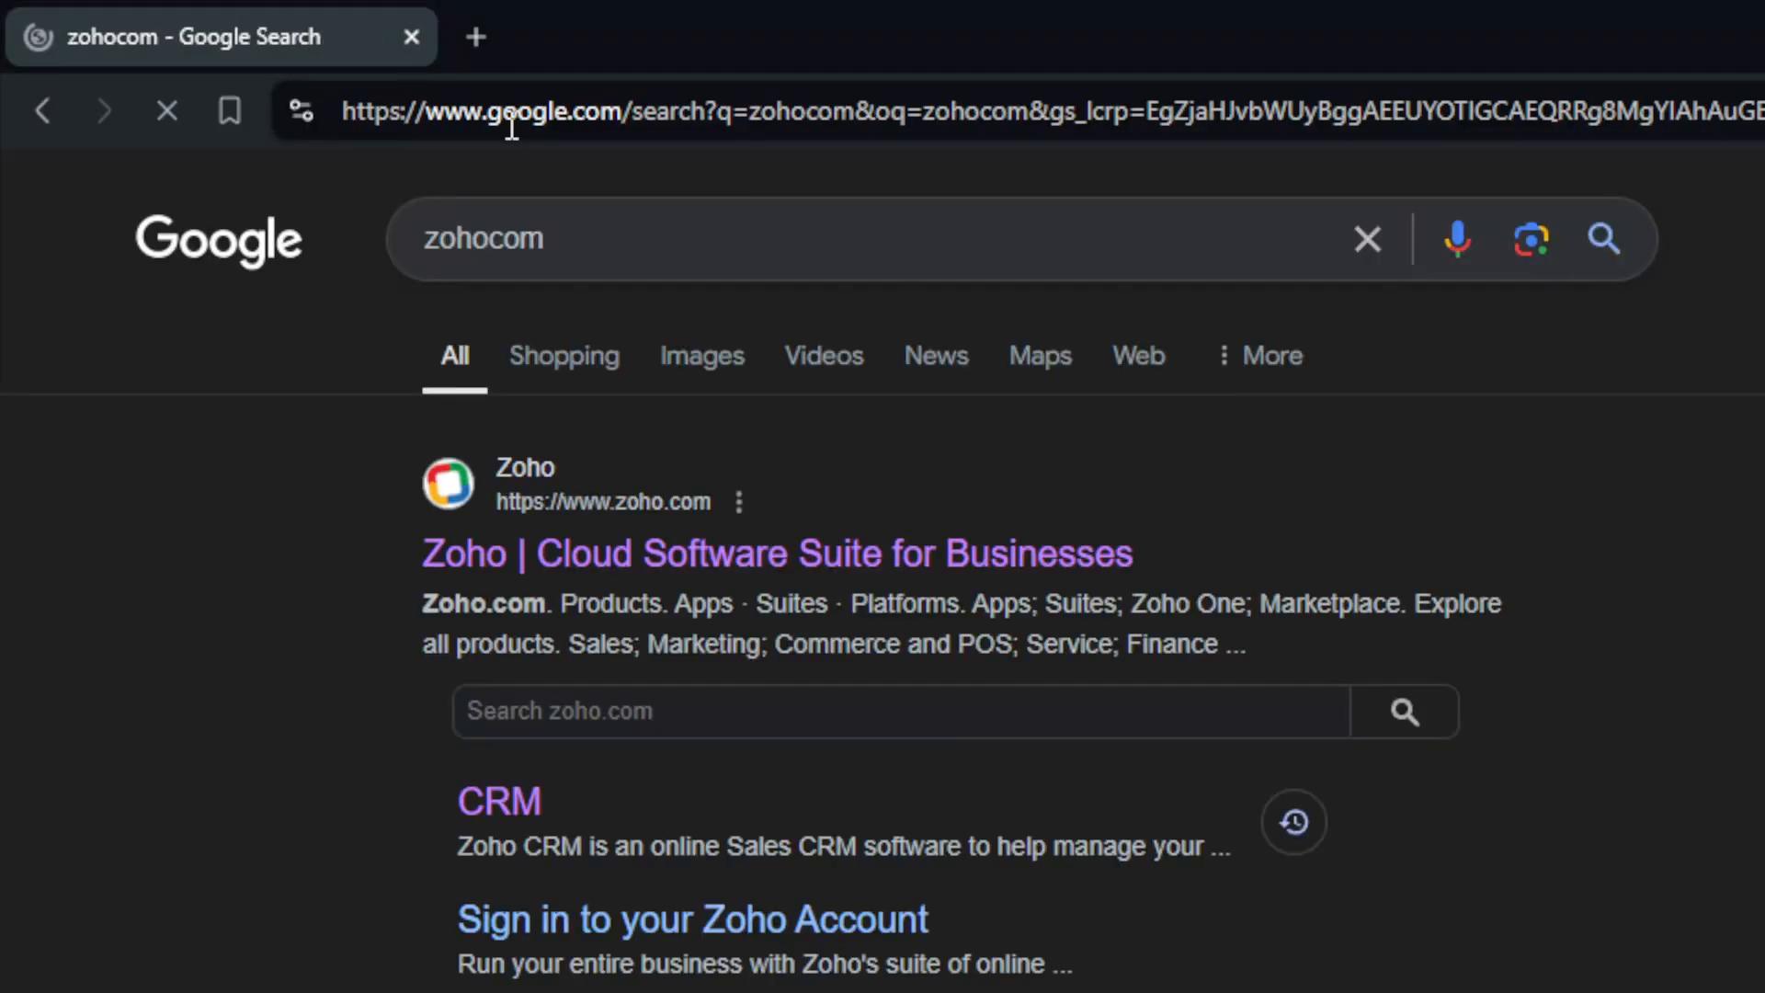
pyautogui.click(761, 542)
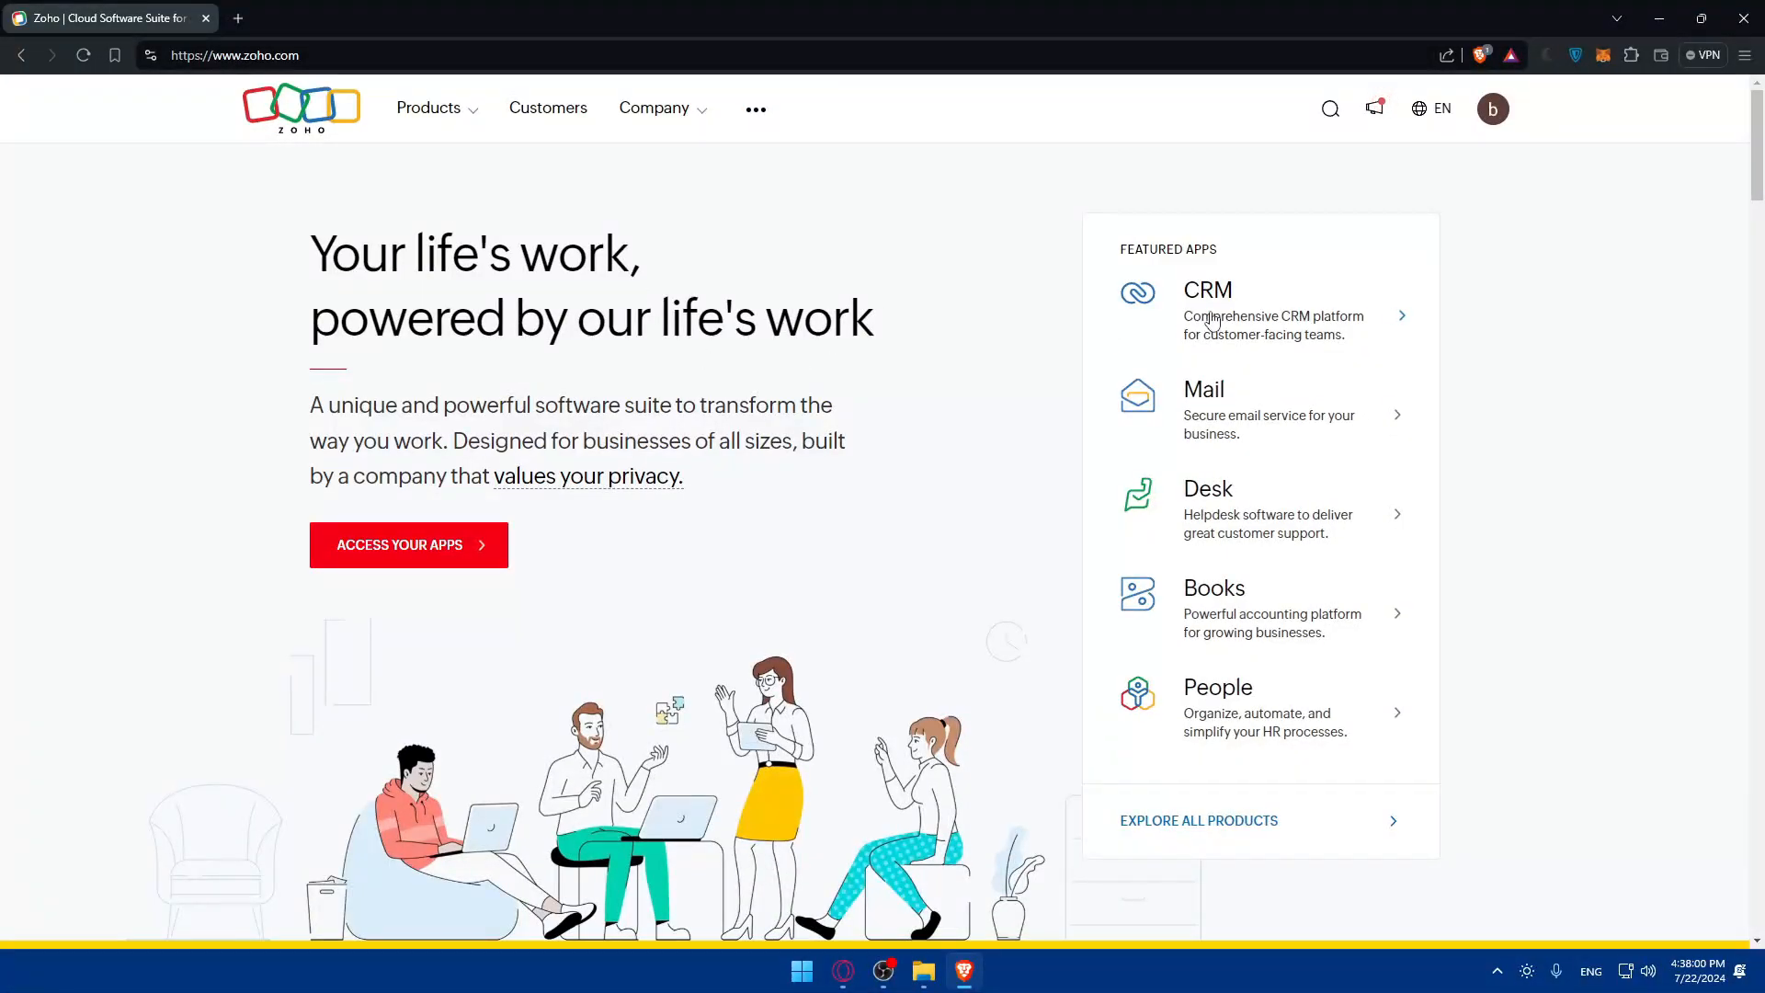
pyautogui.click(1258, 324)
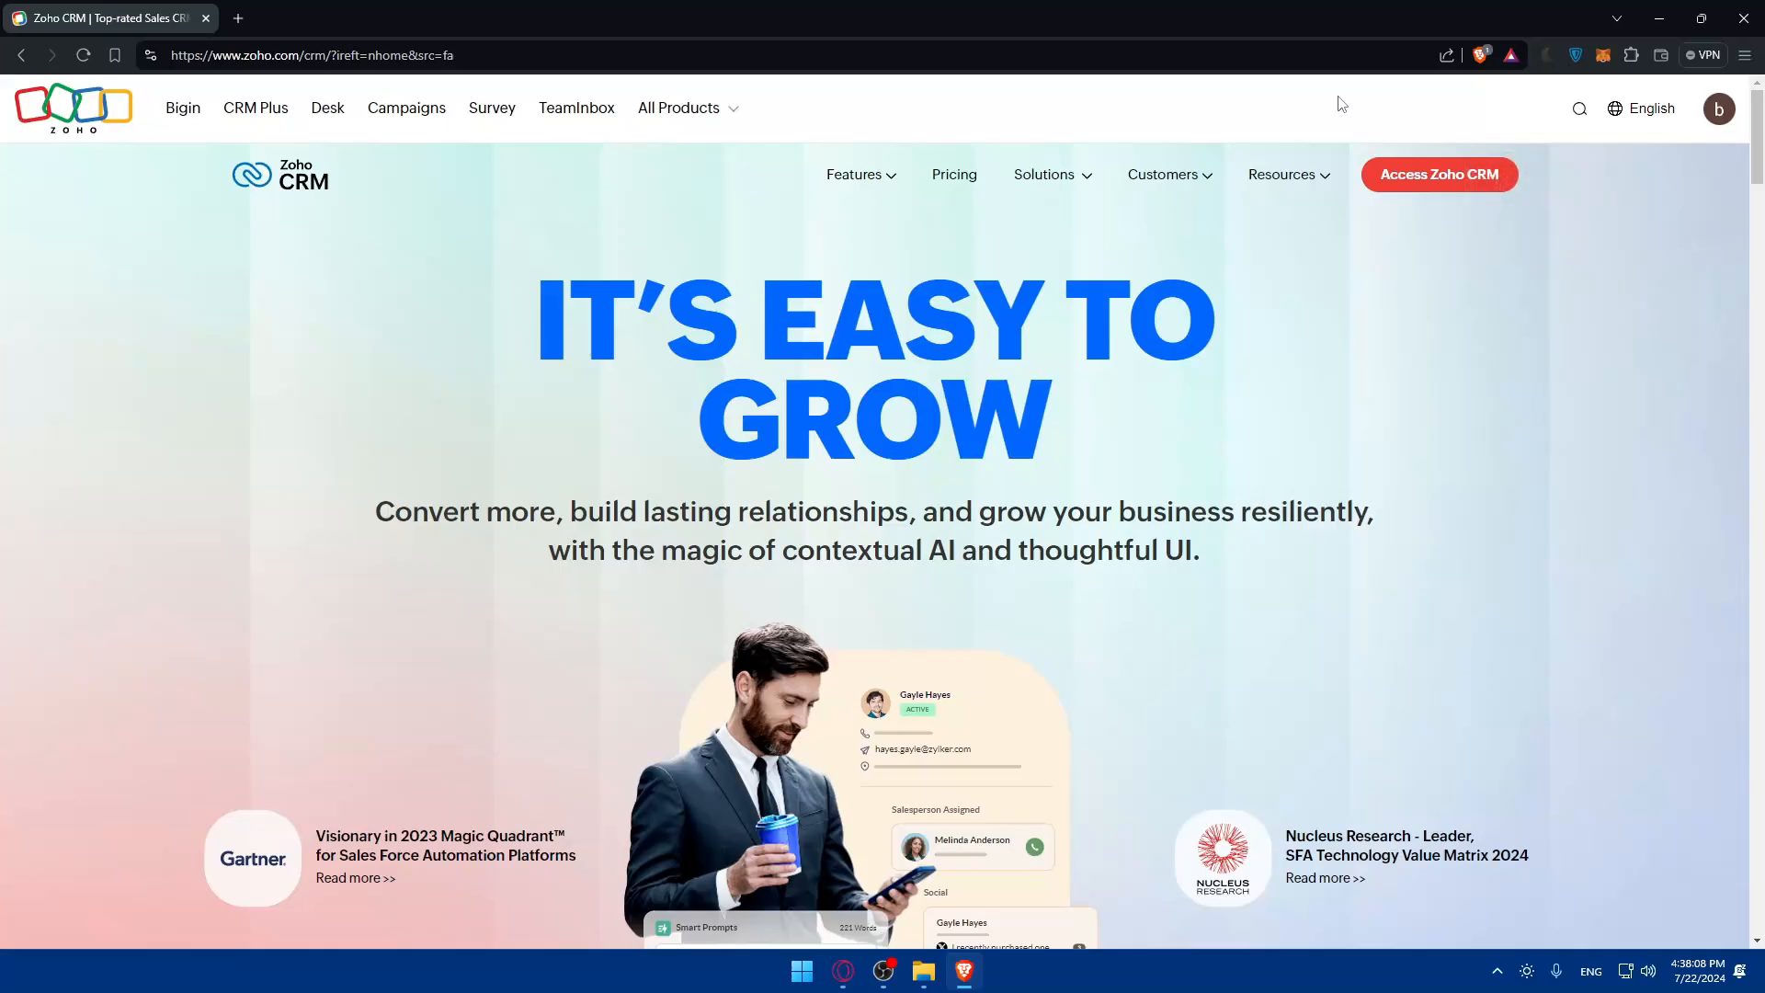
# Look at Zoho's sign-in page and free account sign-up form in a private window, and close that window.
pyautogui.hotkey('ctrl', 'shift', 'n')
pyautogui.write('zoh')
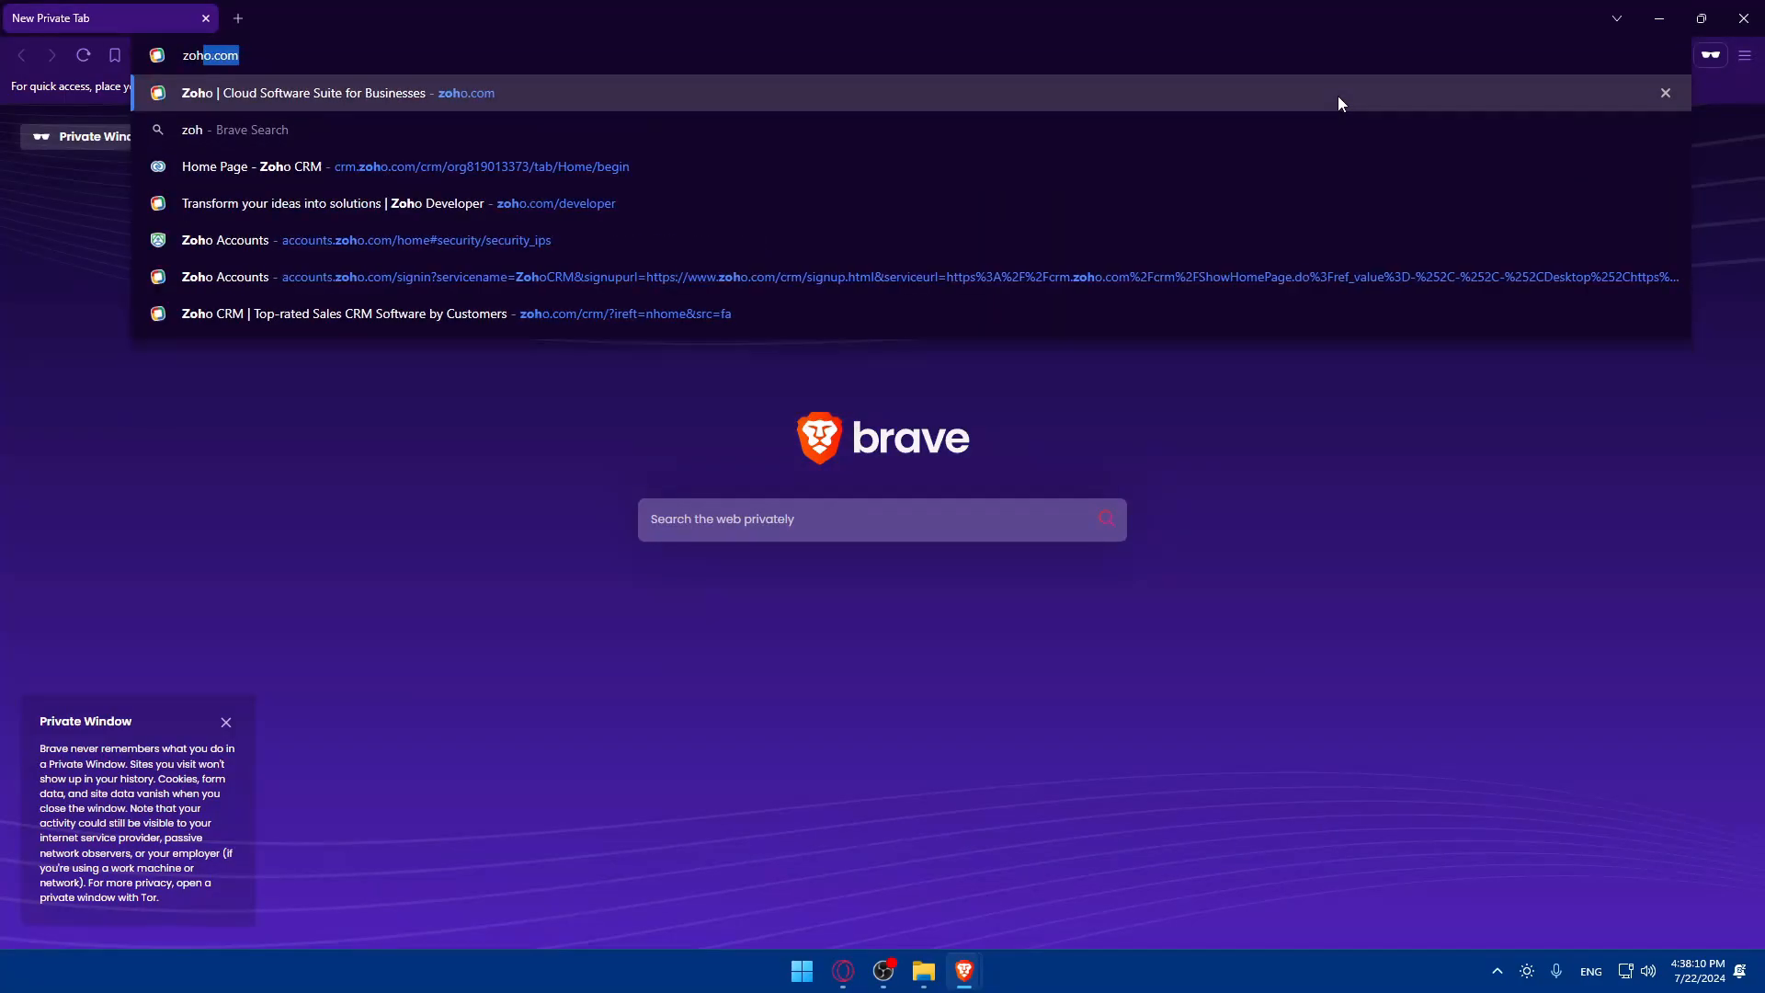
pyautogui.write('o.c')
pyautogui.press('Return')
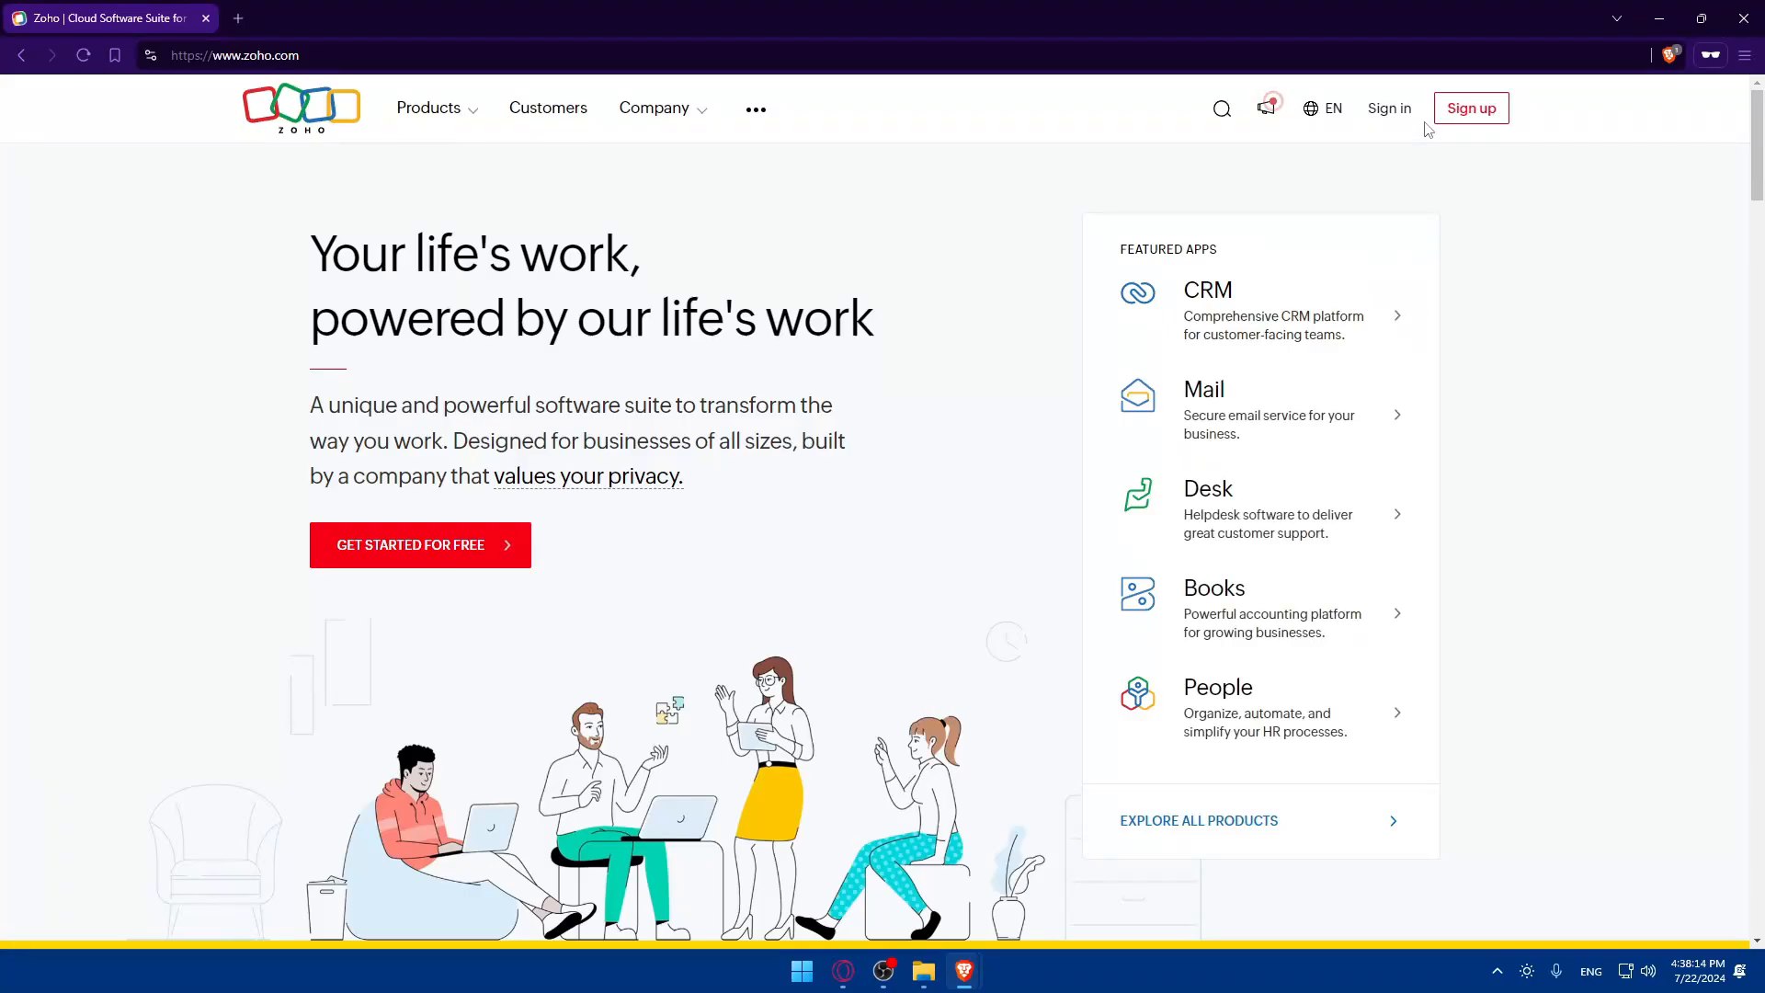
pyautogui.click(1396, 109)
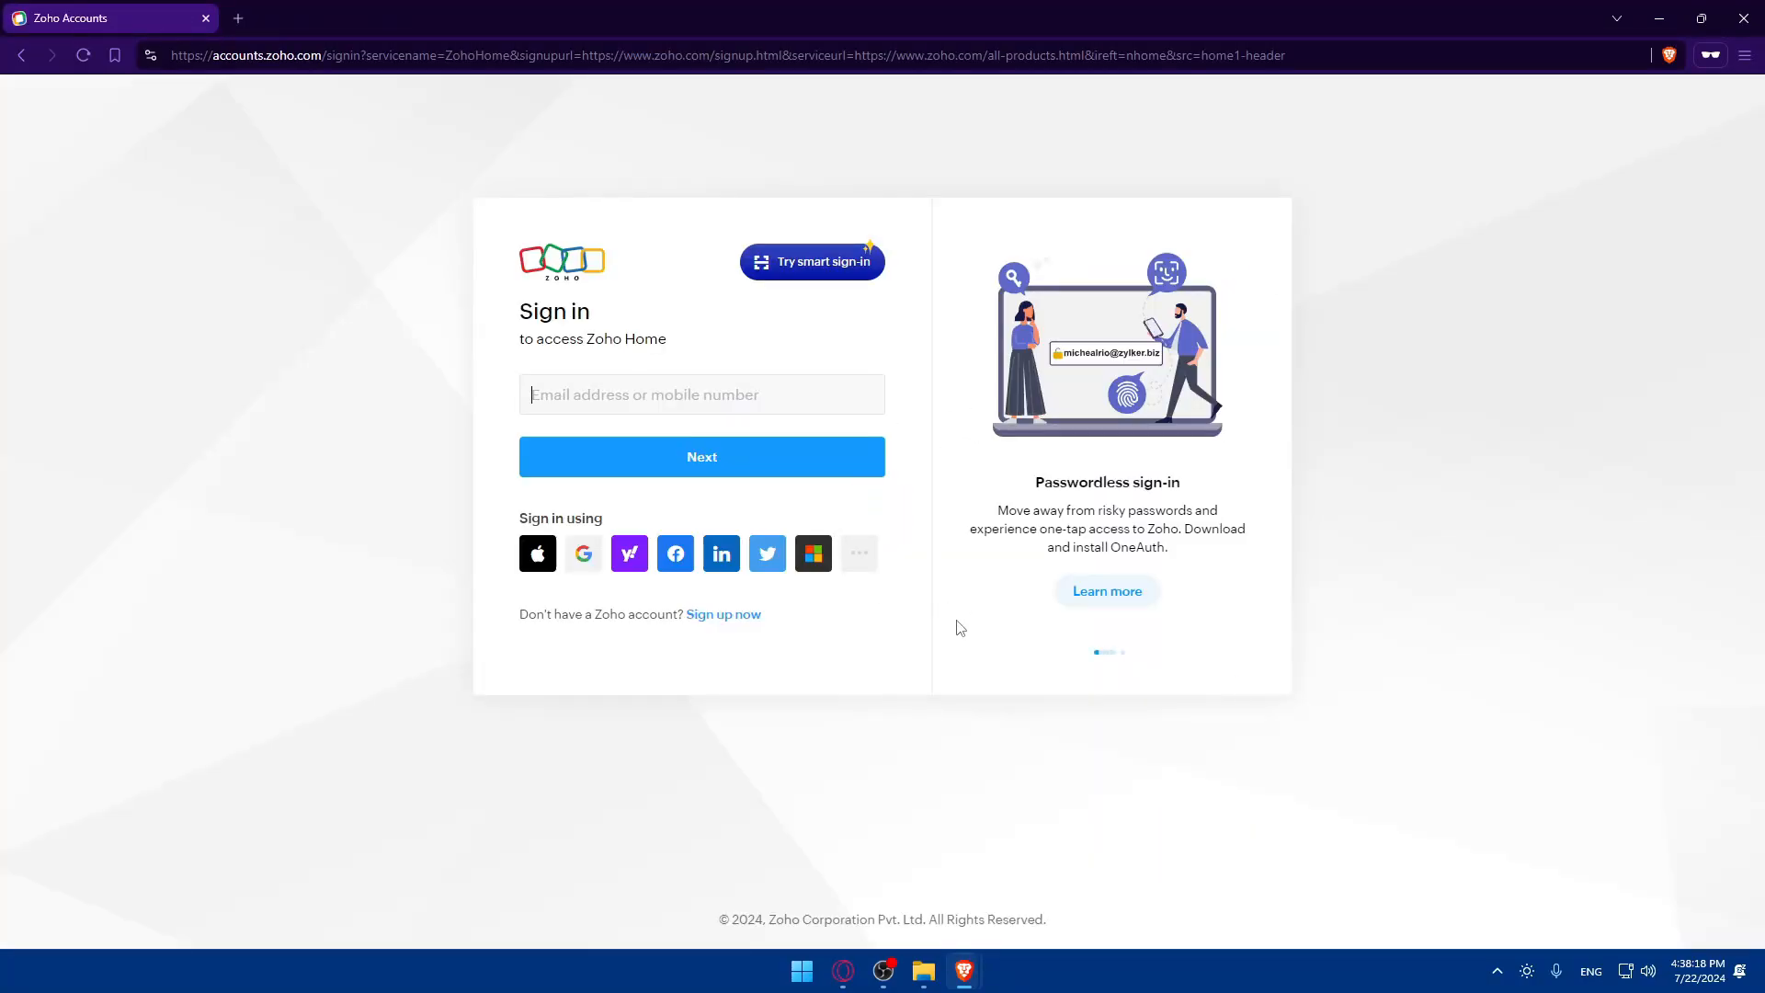
pyautogui.click(722, 615)
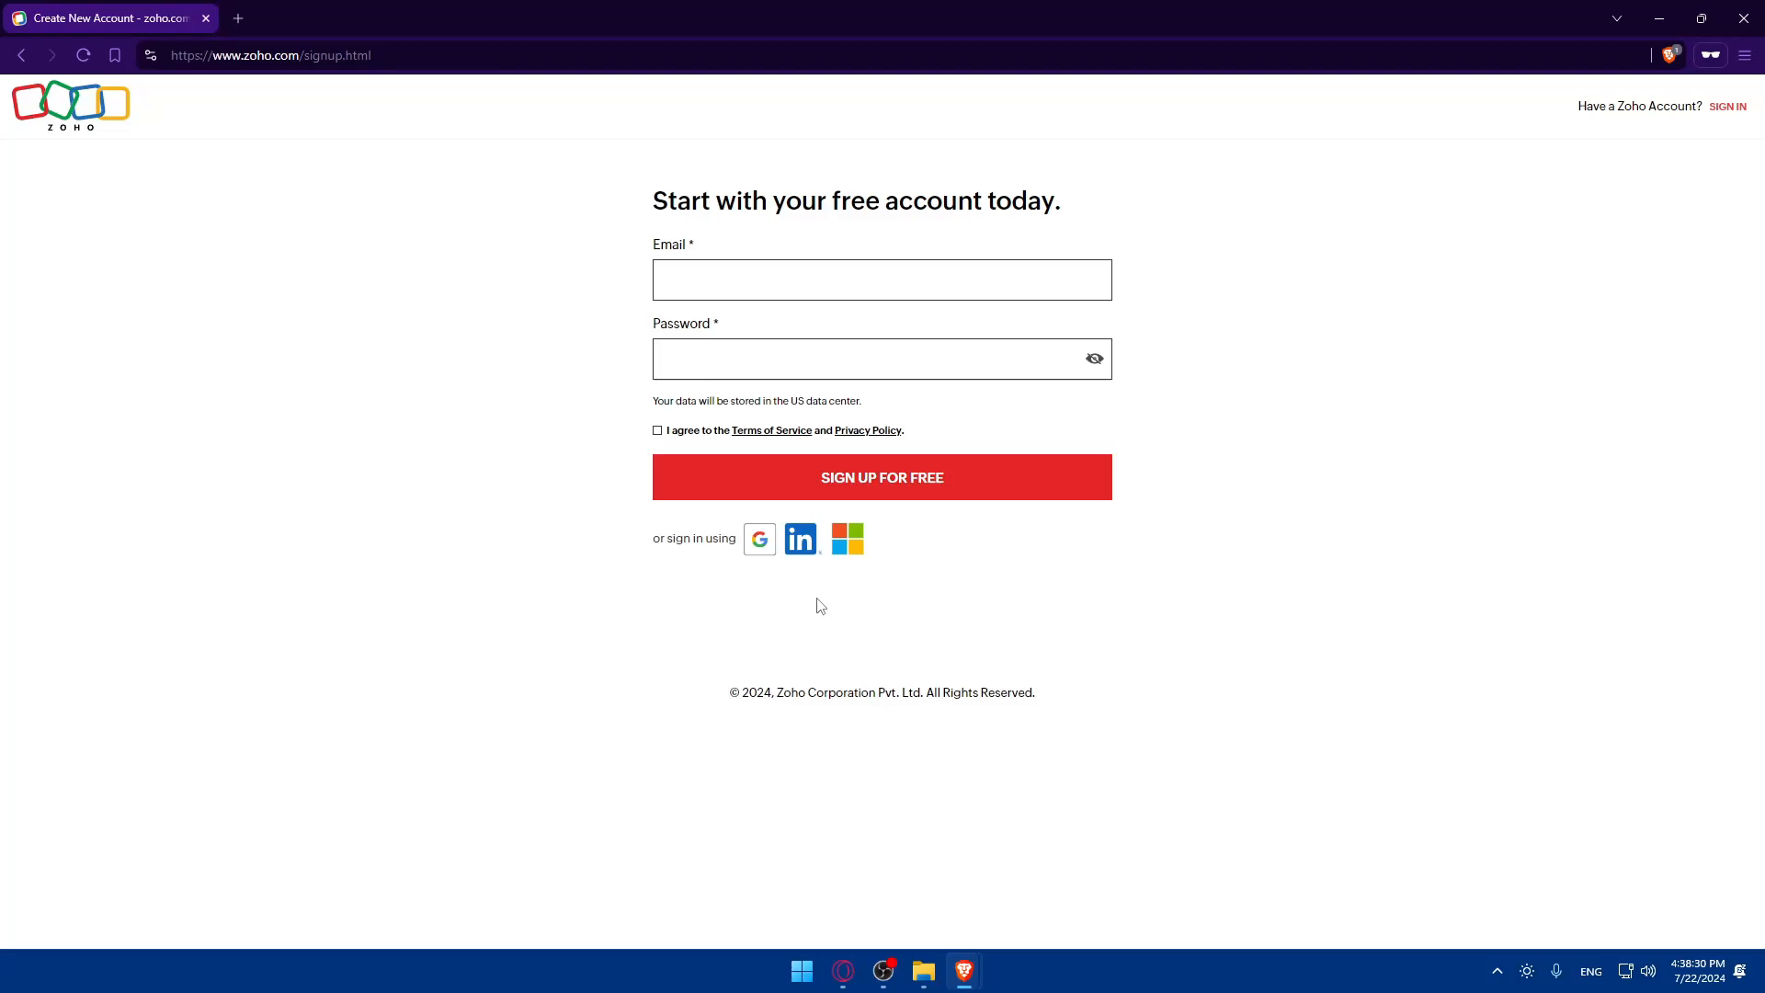
pyautogui.click(208, 18)
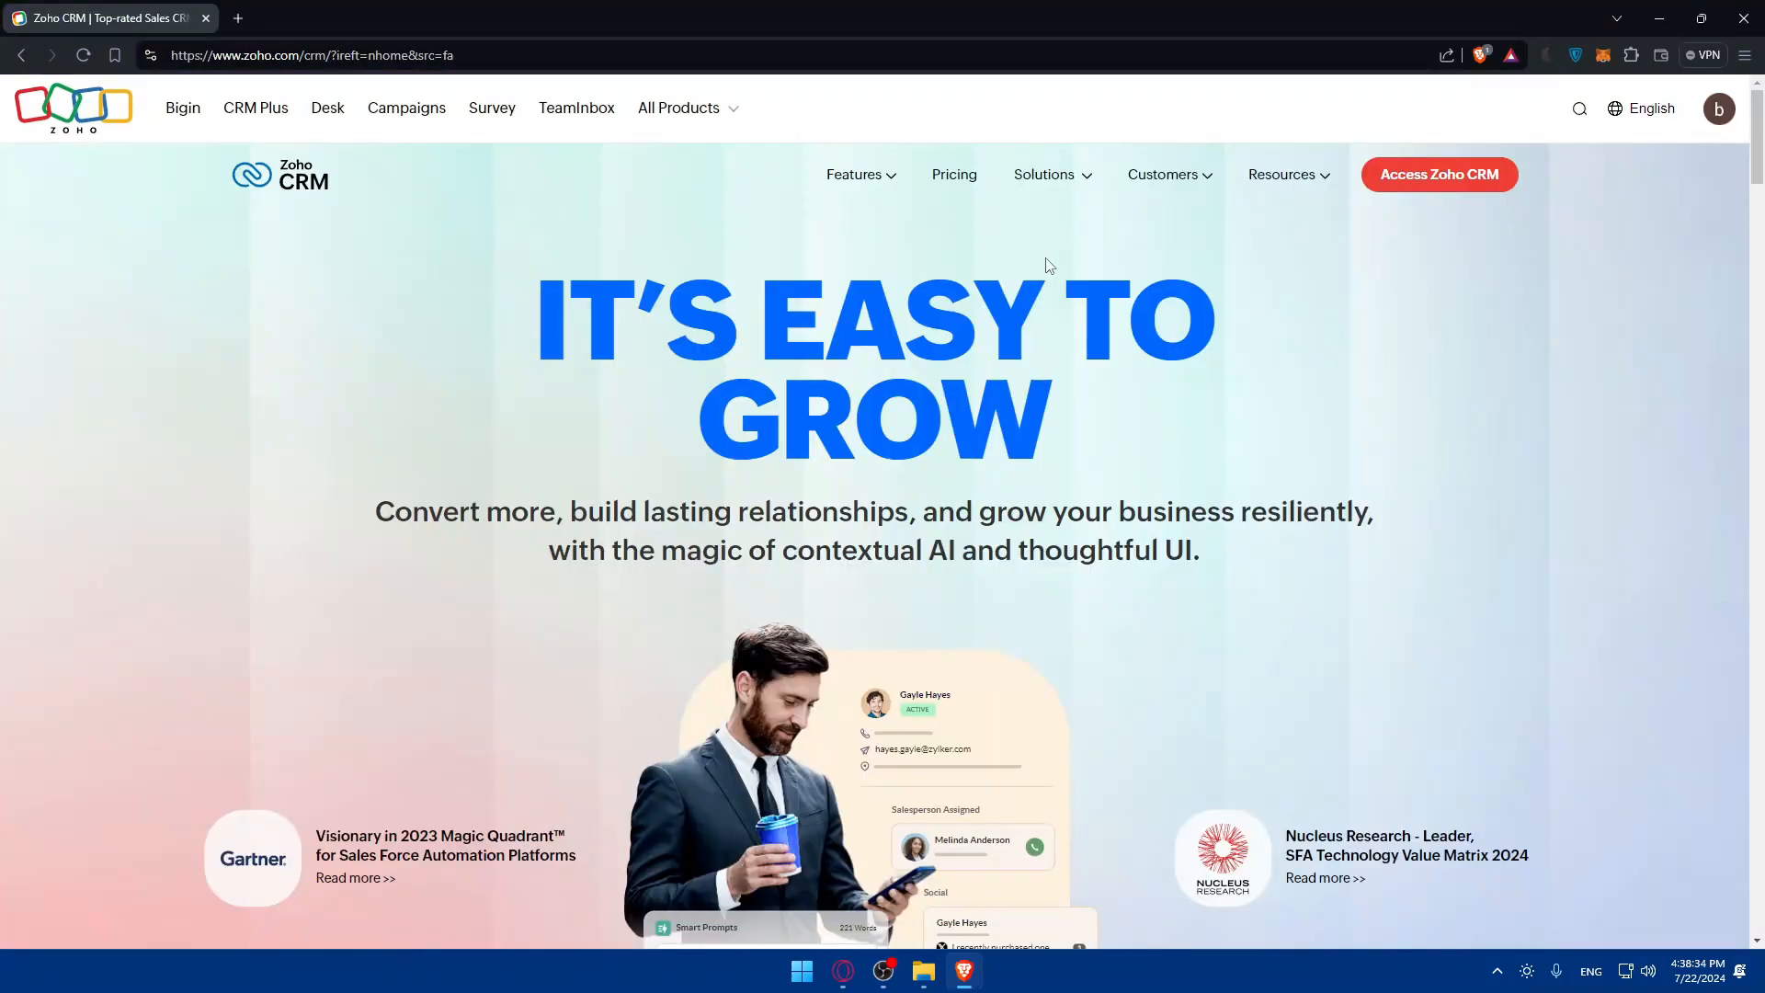
# Access the Zoho CRM workspace from the product page and close the product page's tab.
pyautogui.click(1440, 174)
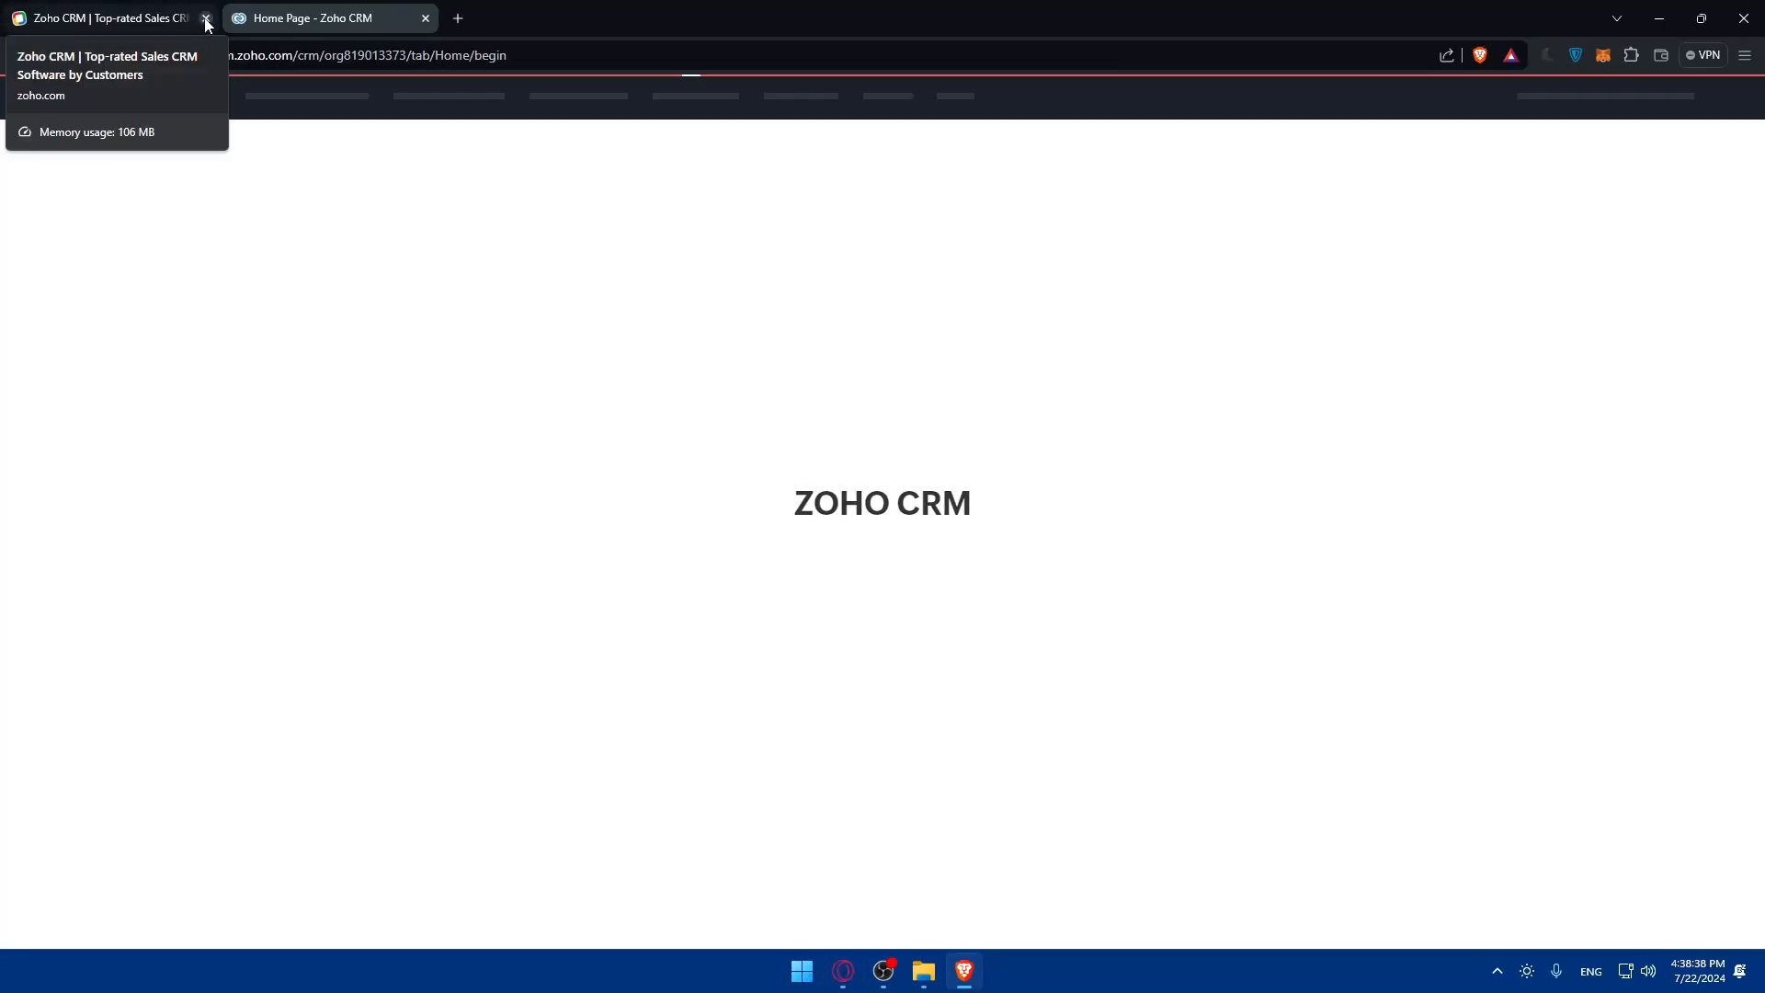
pyautogui.click(206, 19)
# Open hubspot.com in a new tab and log in with the Google account.
pyautogui.click(243, 17)
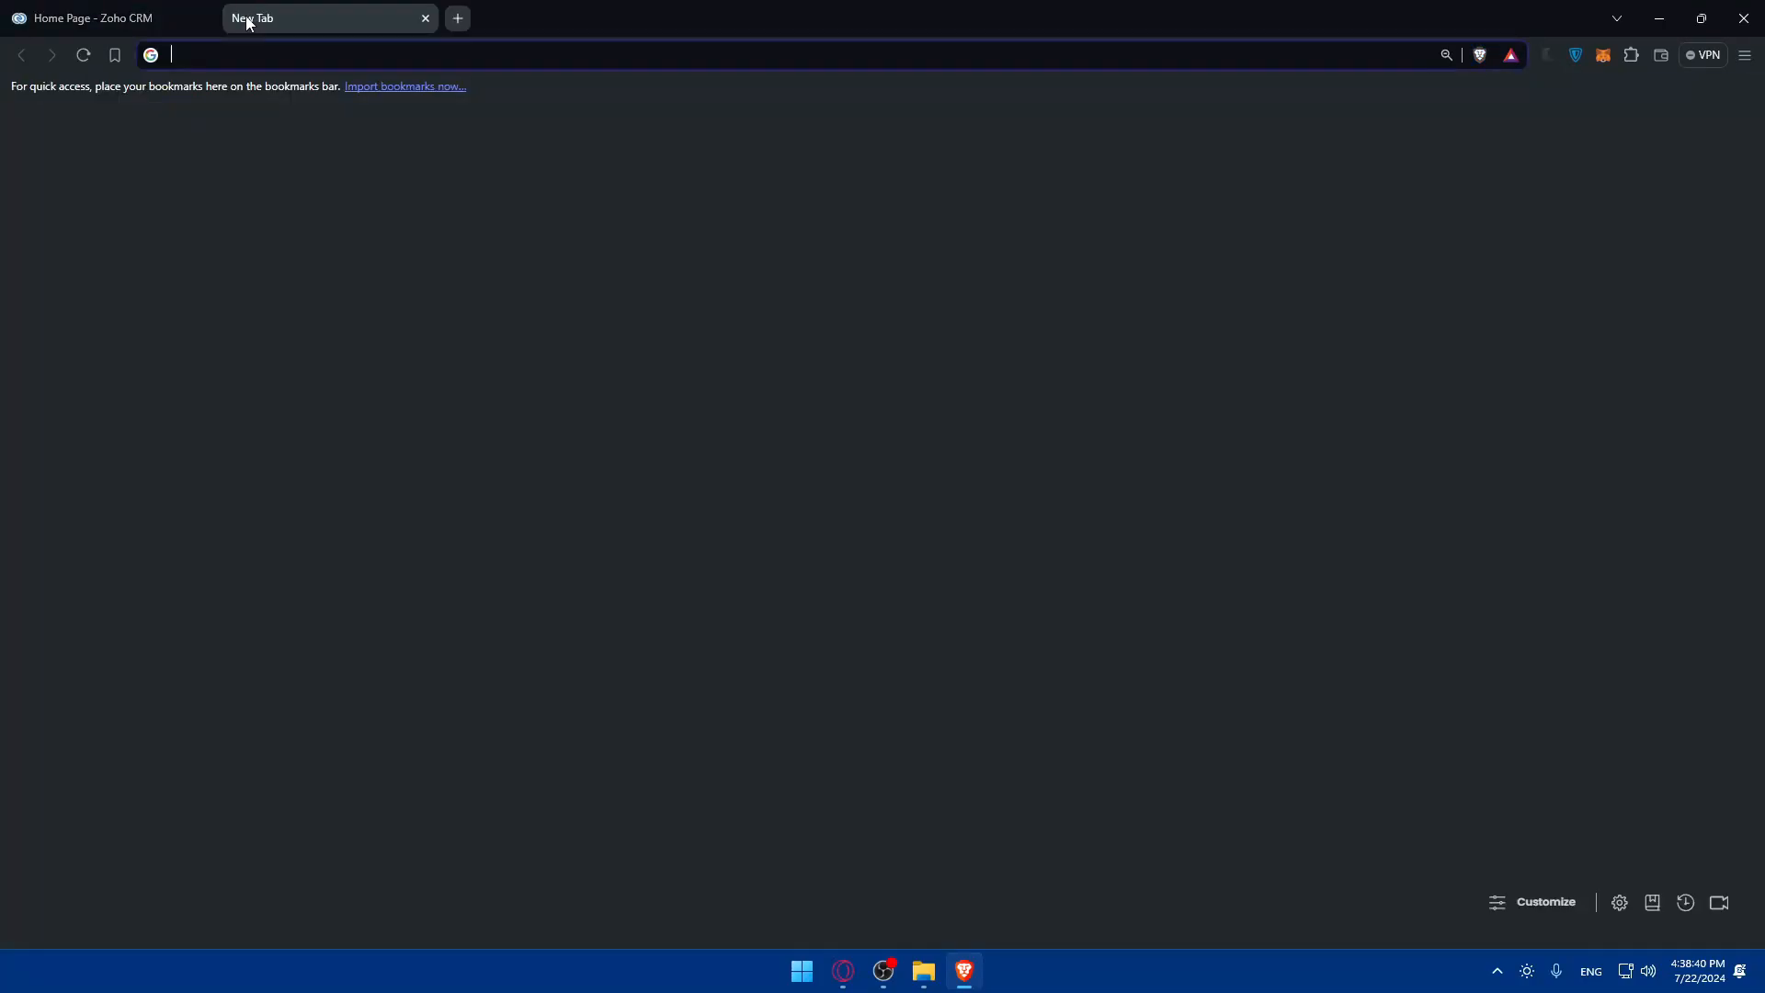
pyautogui.write('hubspot')
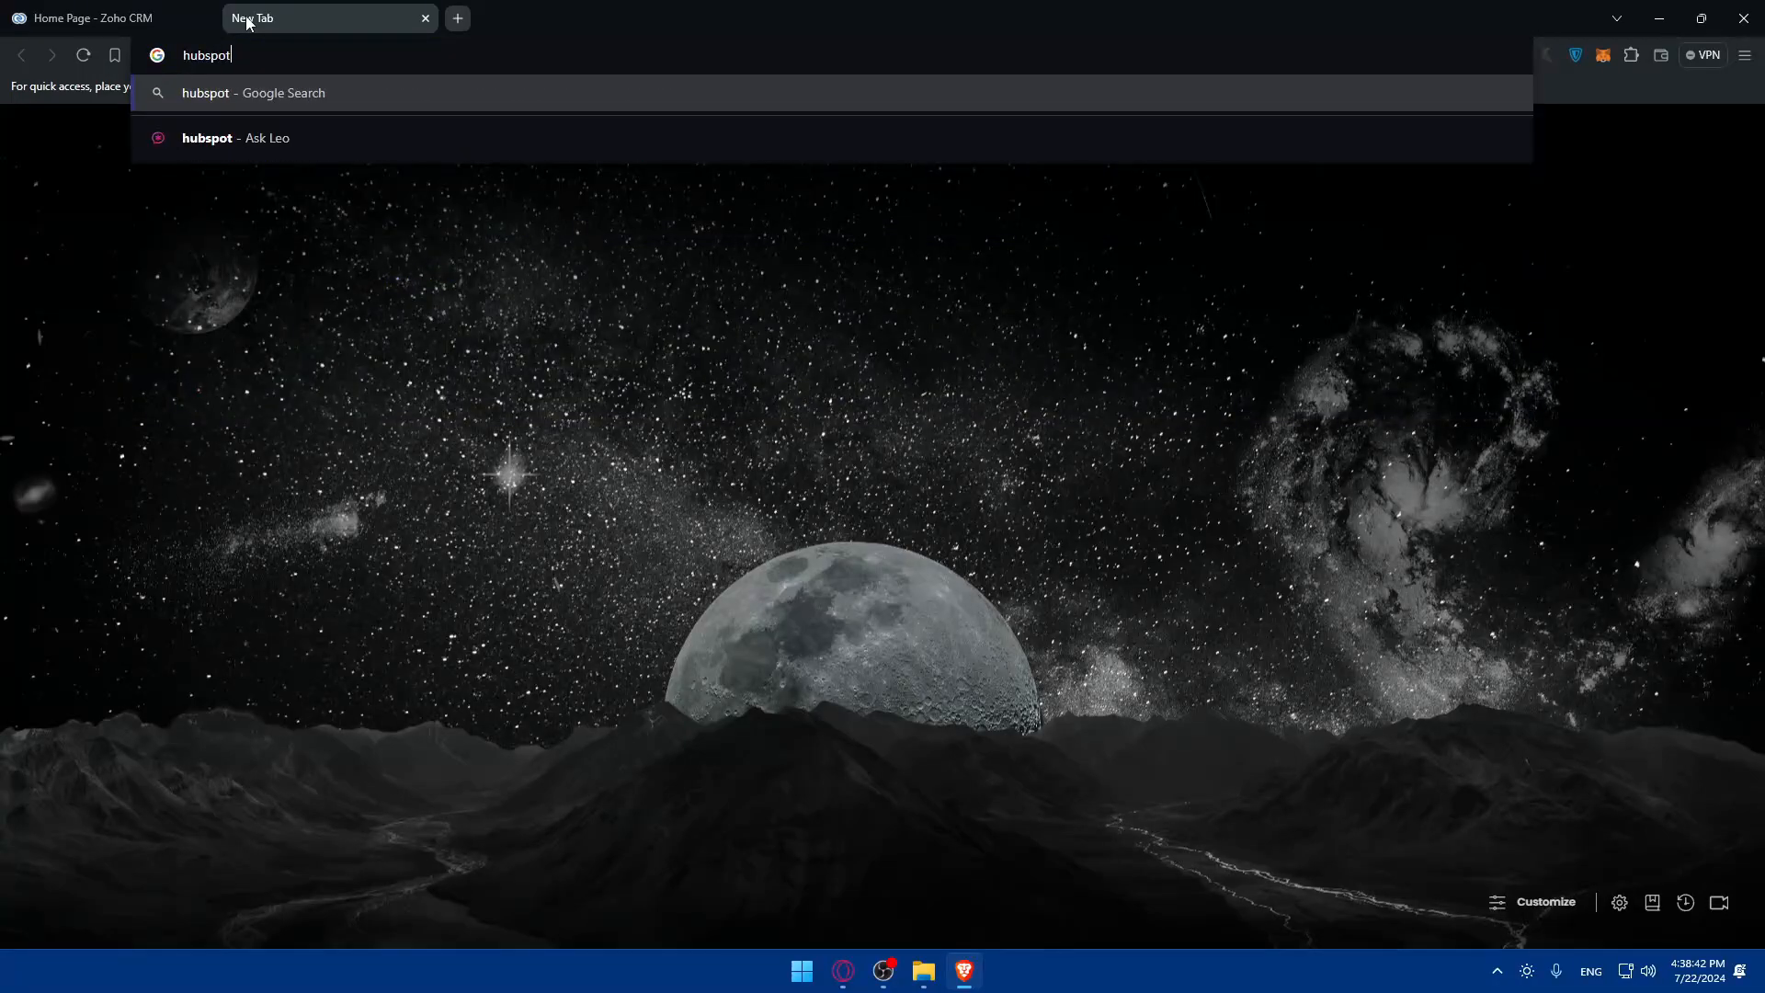
pyautogui.write('.com')
pyautogui.press('Return')
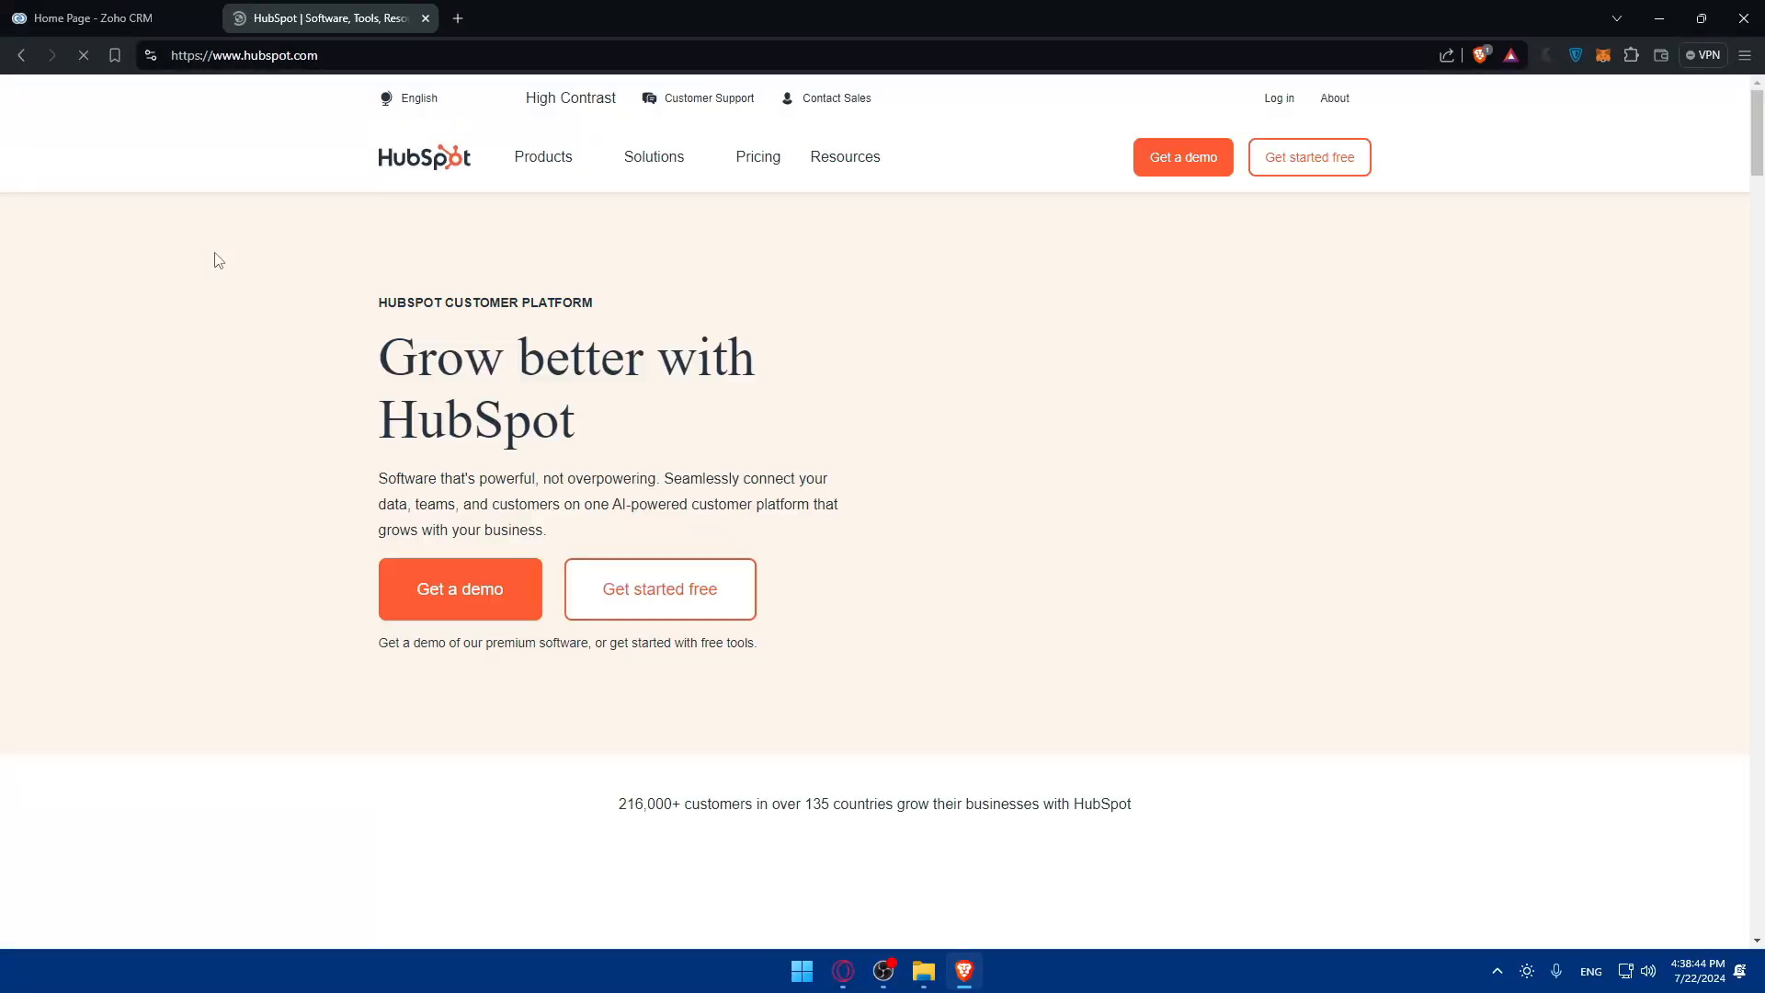
pyautogui.click(1278, 101)
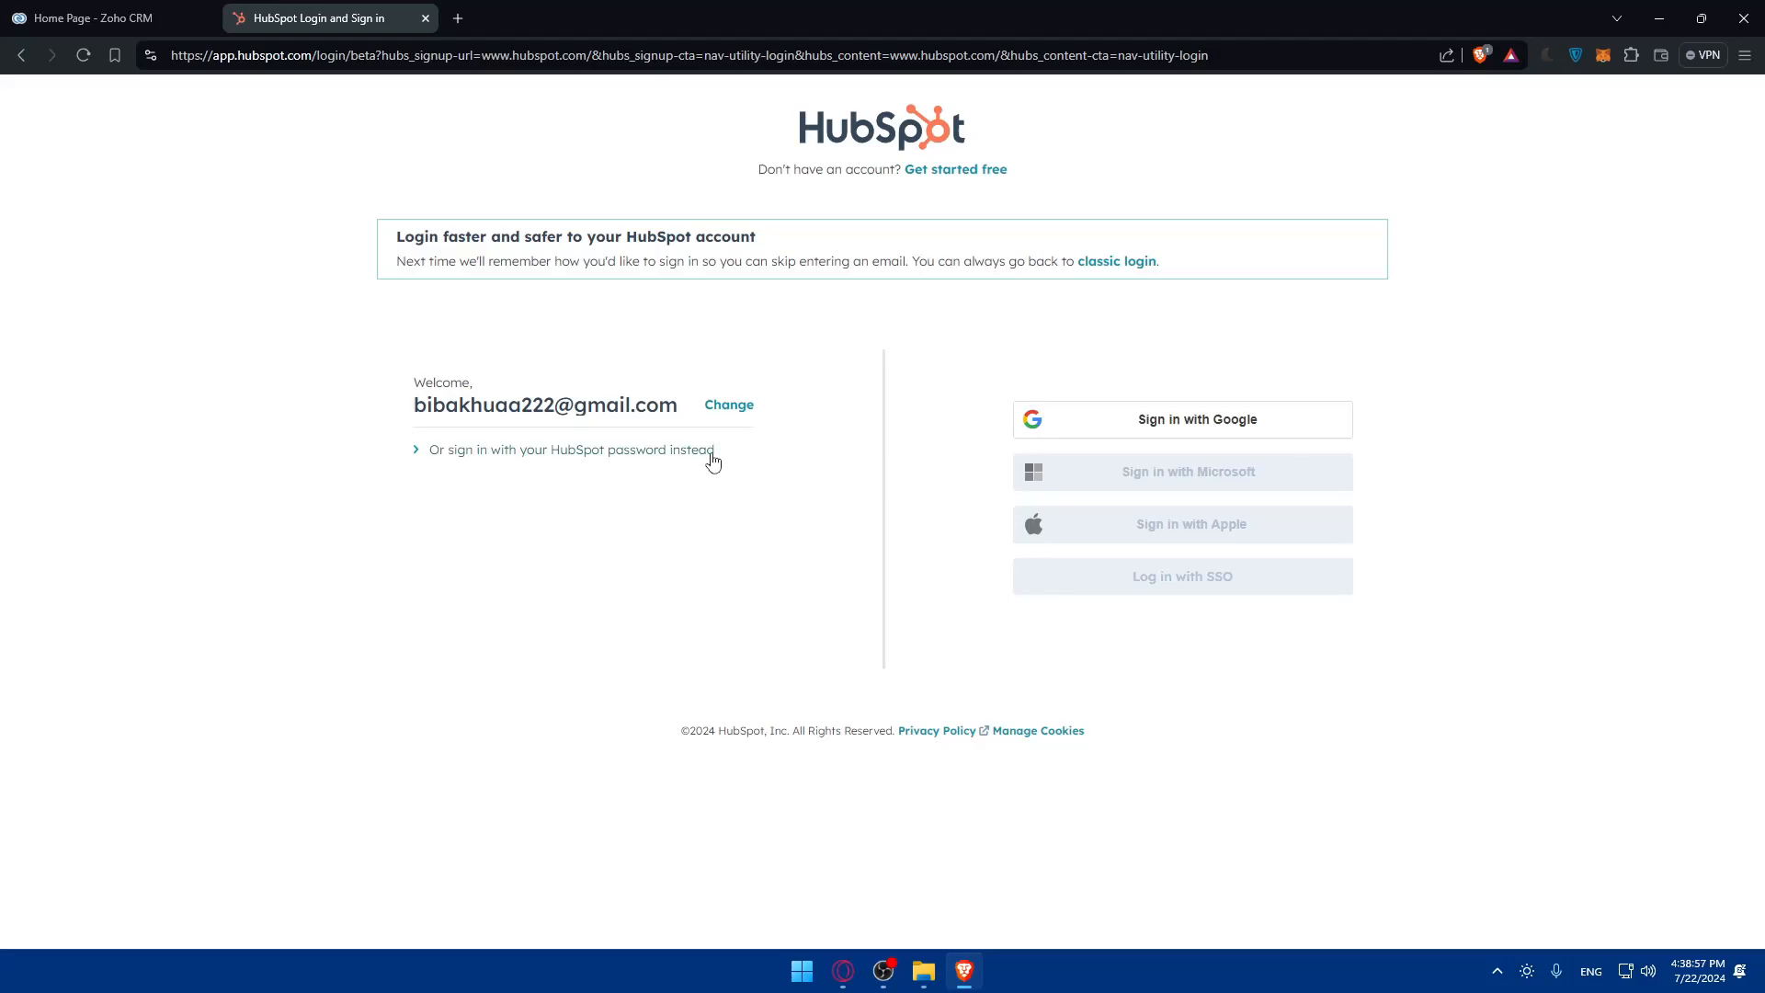
pyautogui.click(1227, 429)
pyautogui.click(1074, 390)
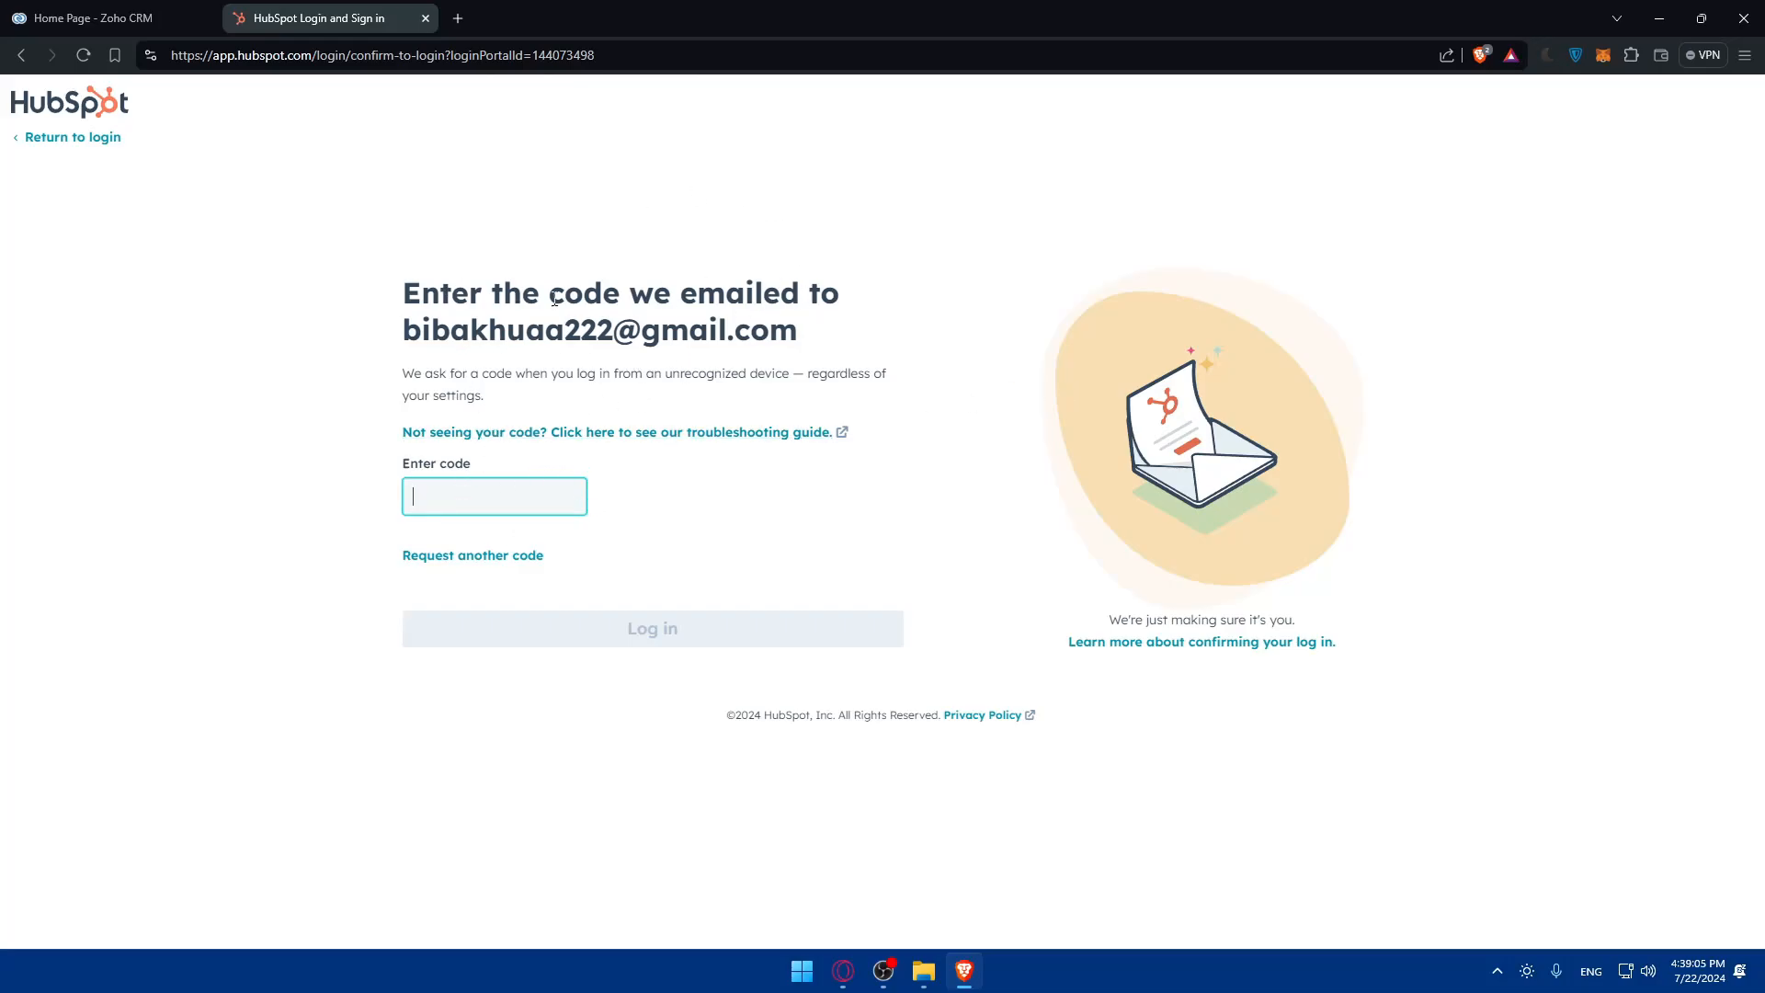
# Get the HubSpot login code from the newest Gmail message and enter that verification code to complete the login.
pyautogui.click(456, 19)
pyautogui.write('gmail.com')
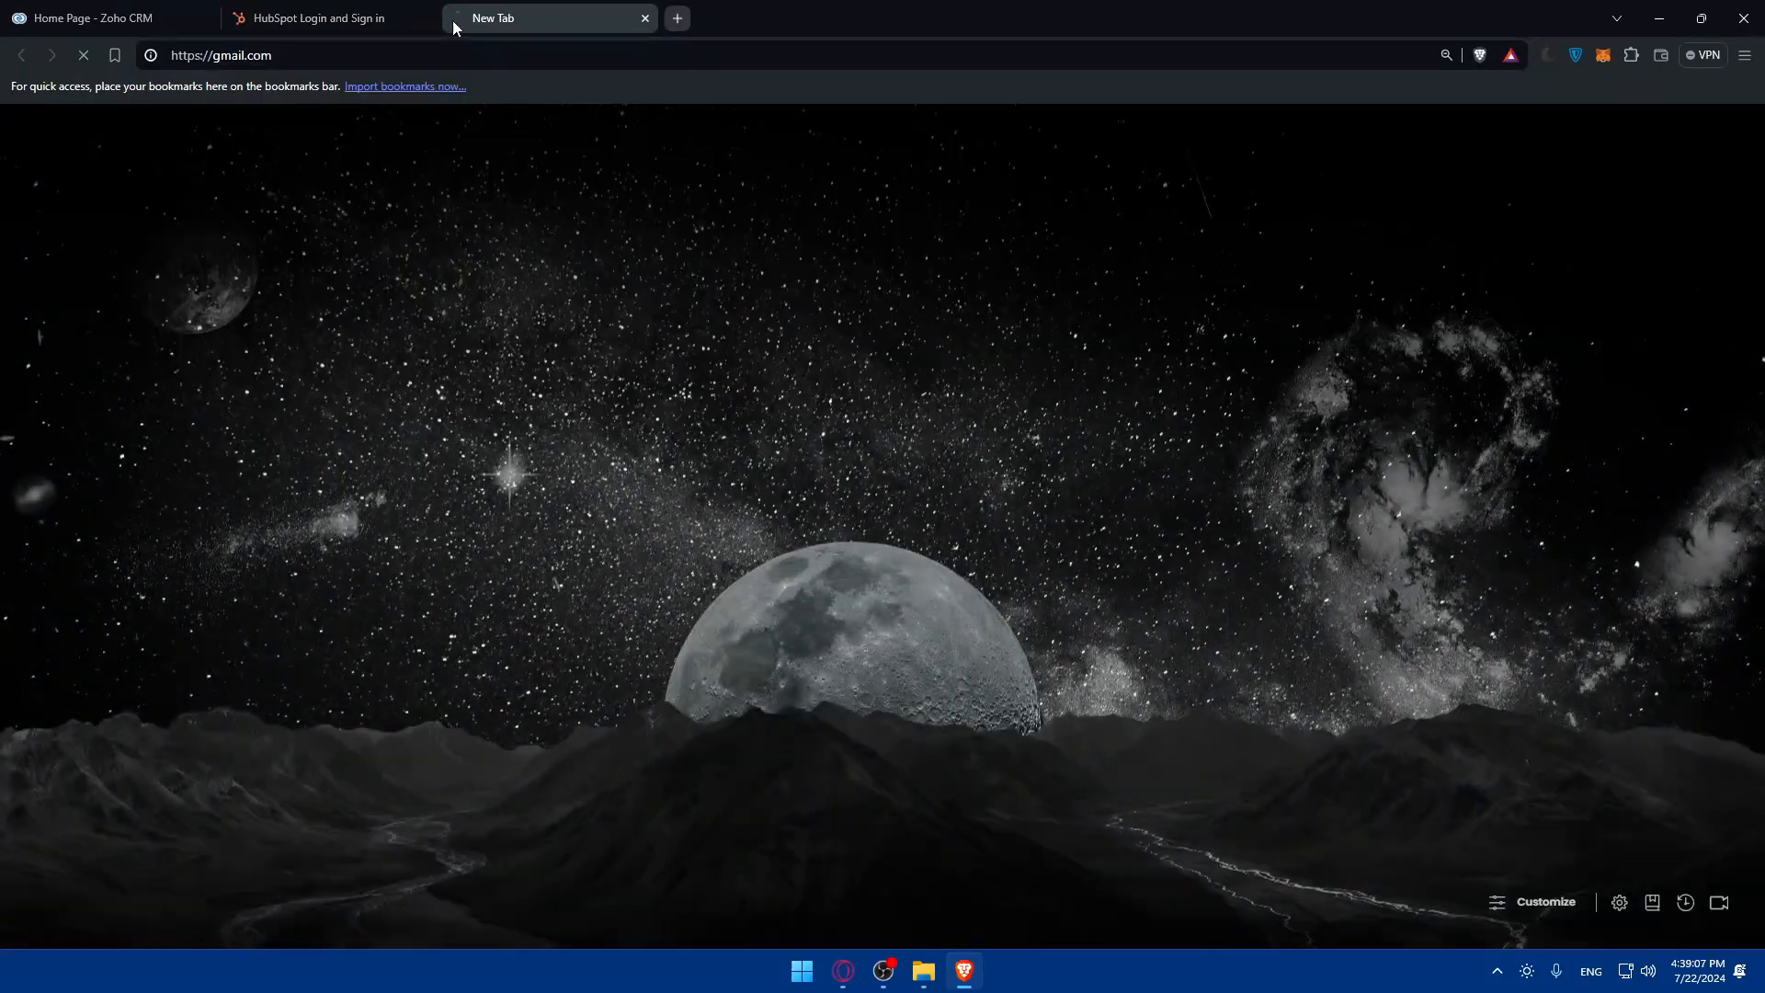
pyautogui.press('Return')
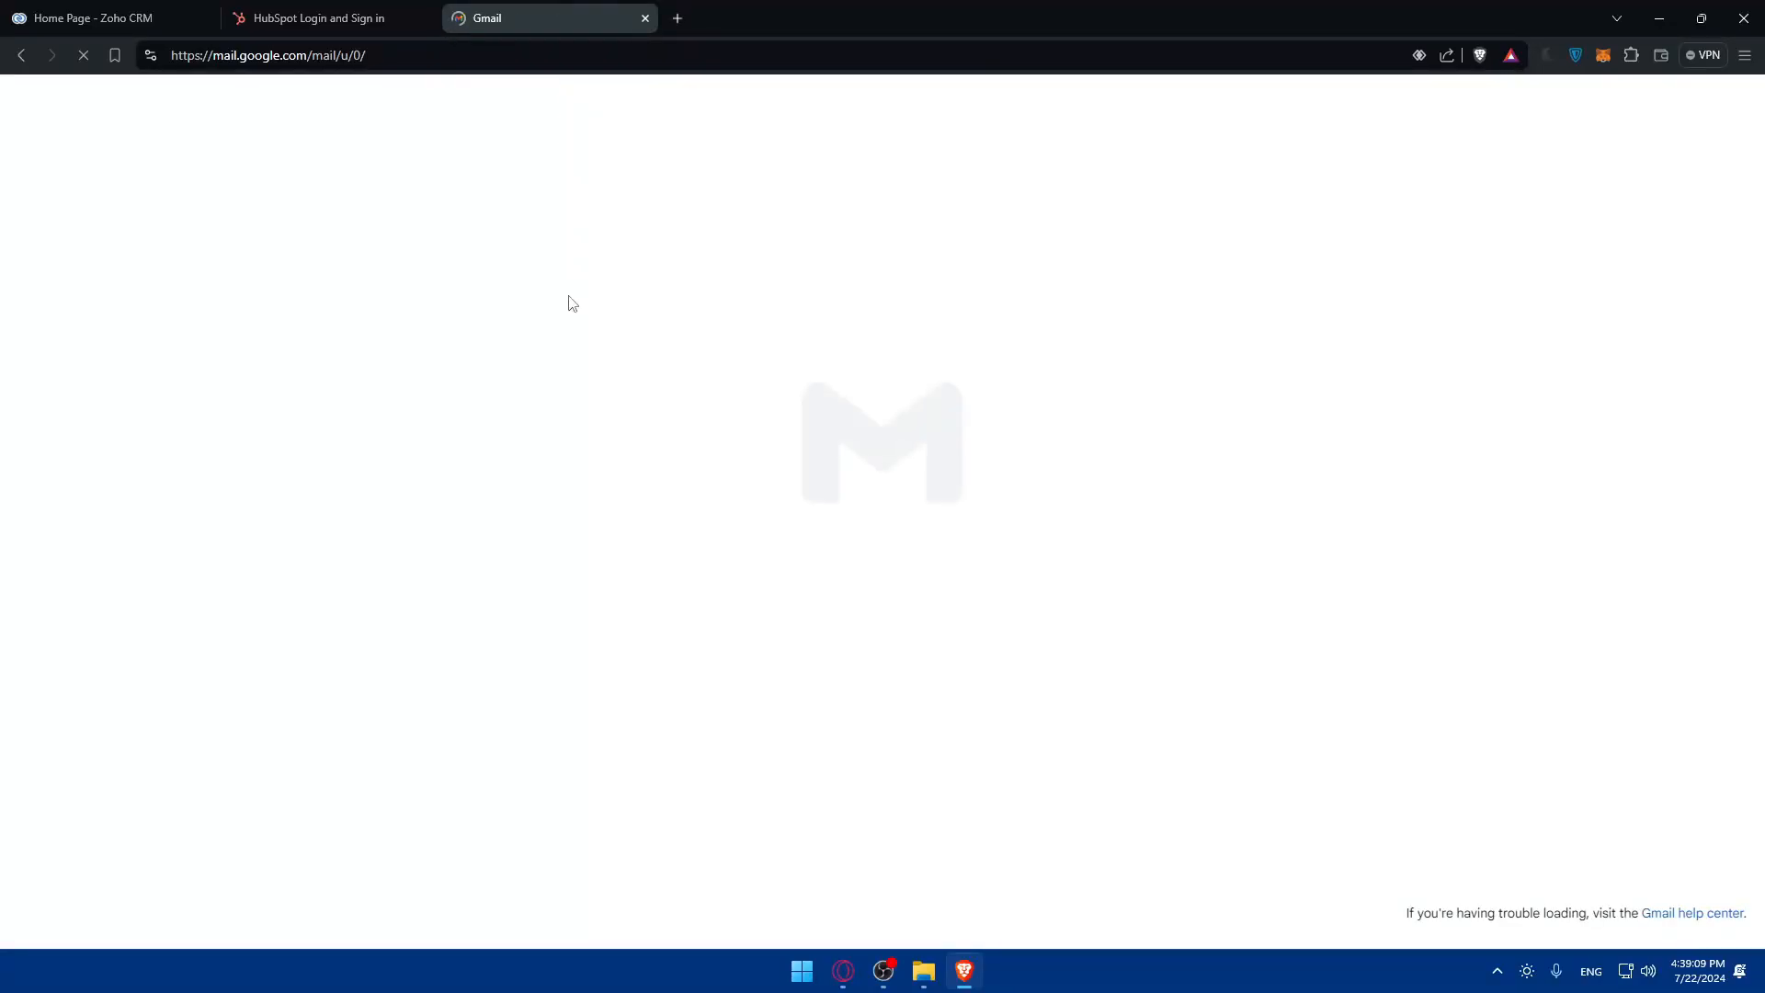
pyautogui.click(524, 241)
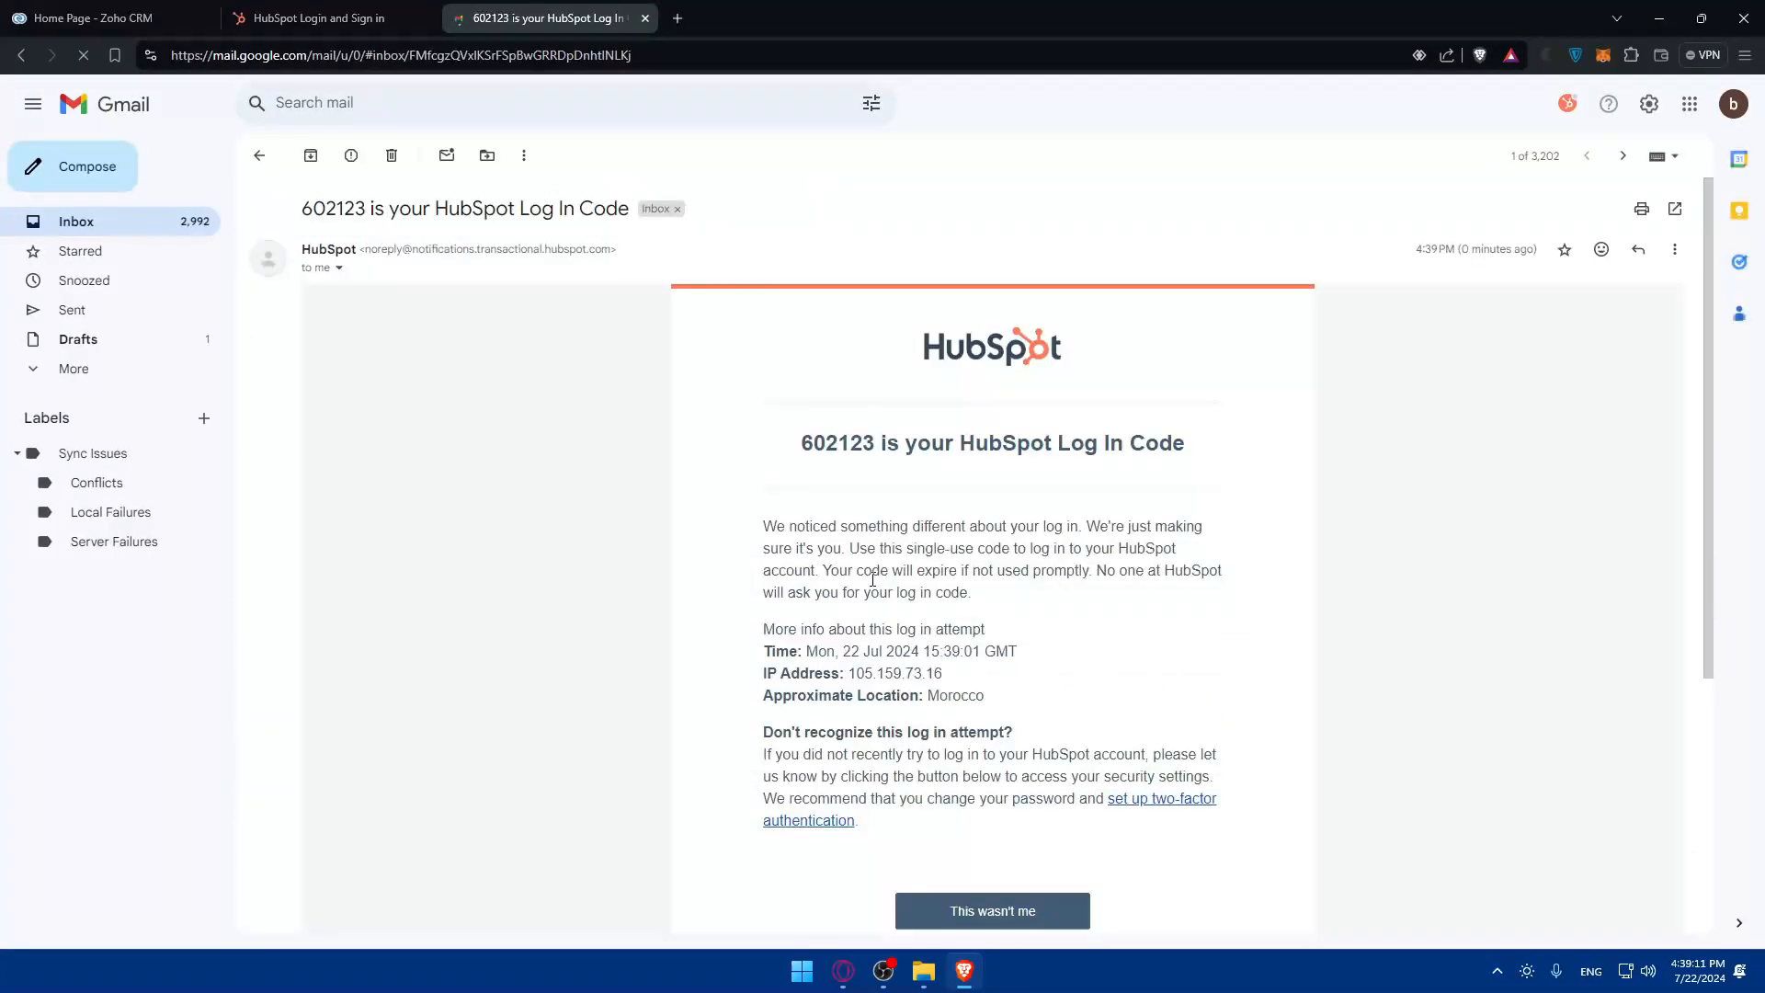
pyautogui.click(645, 18)
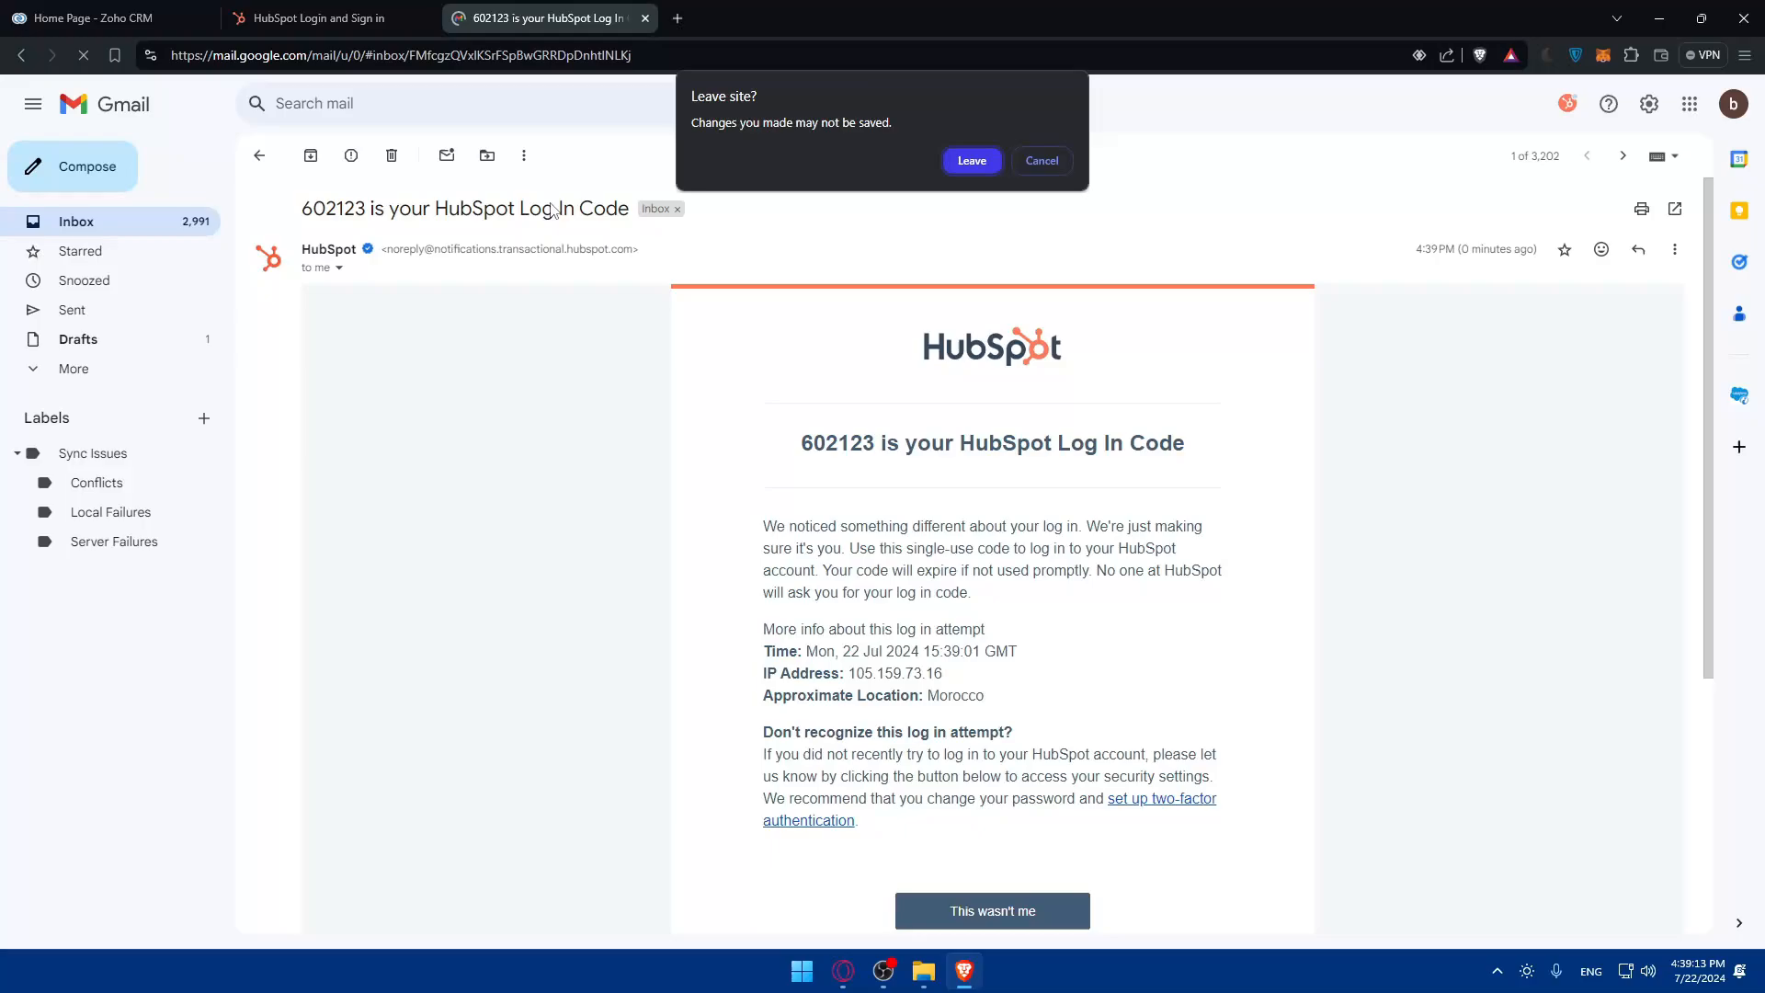
pyautogui.click(954, 161)
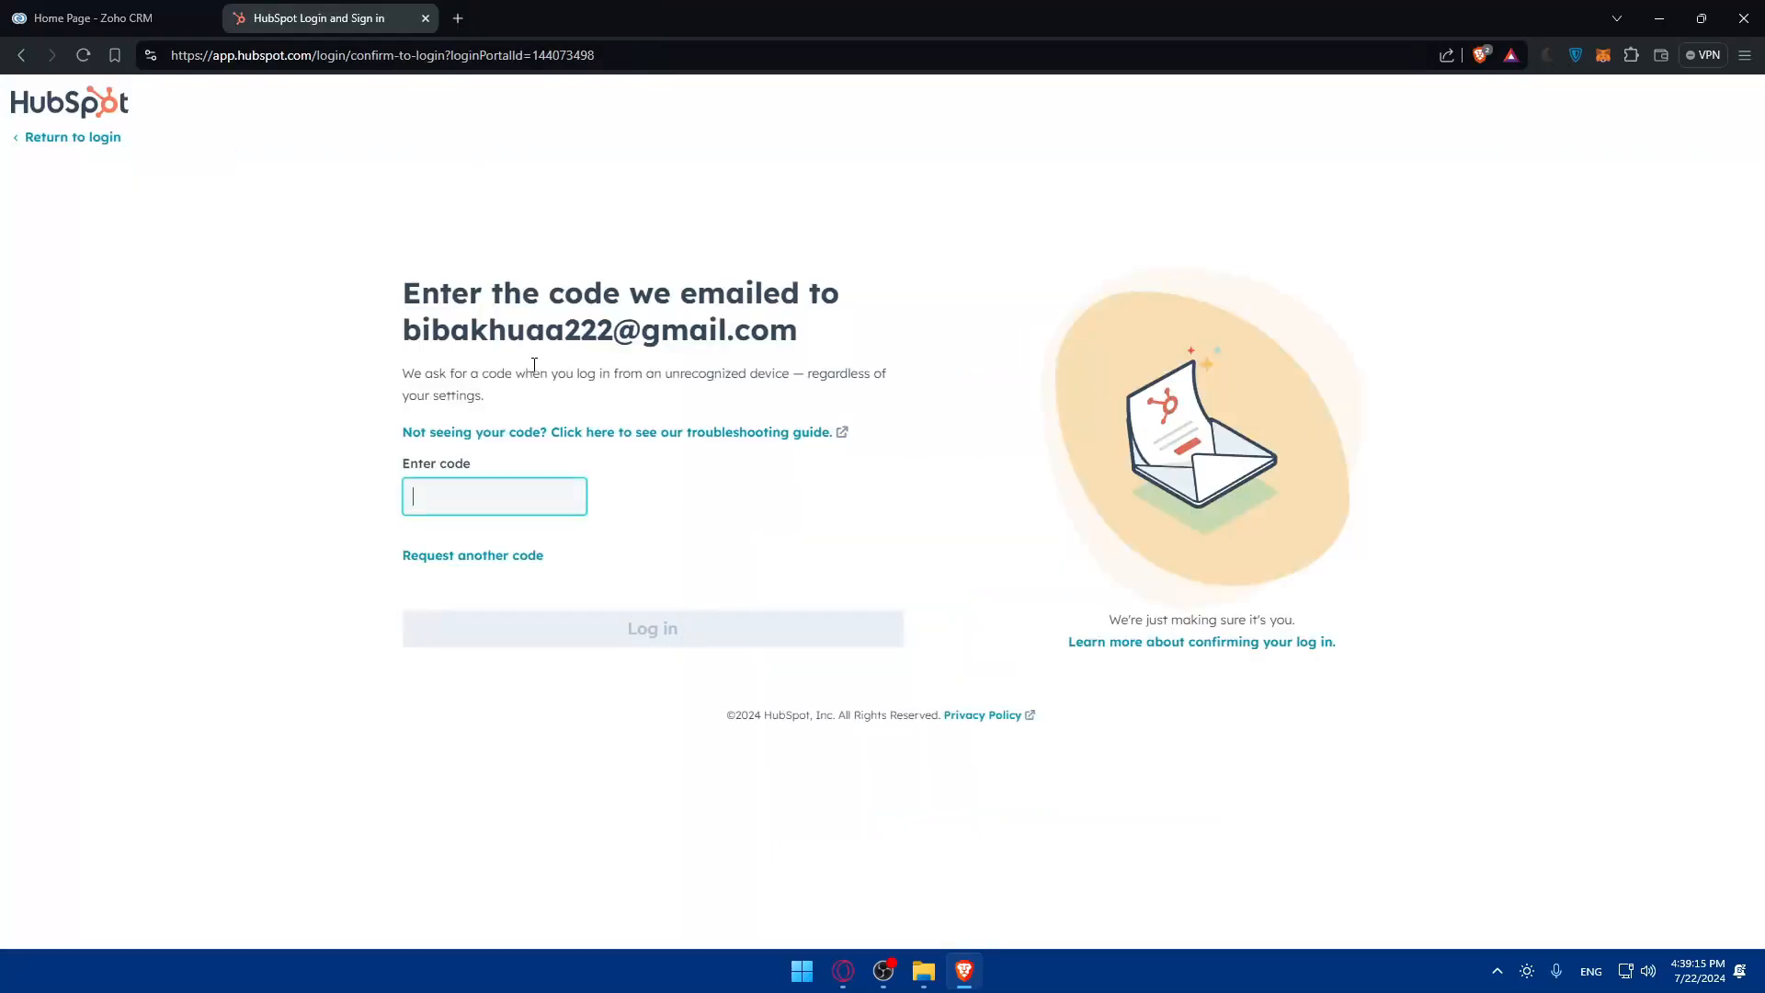
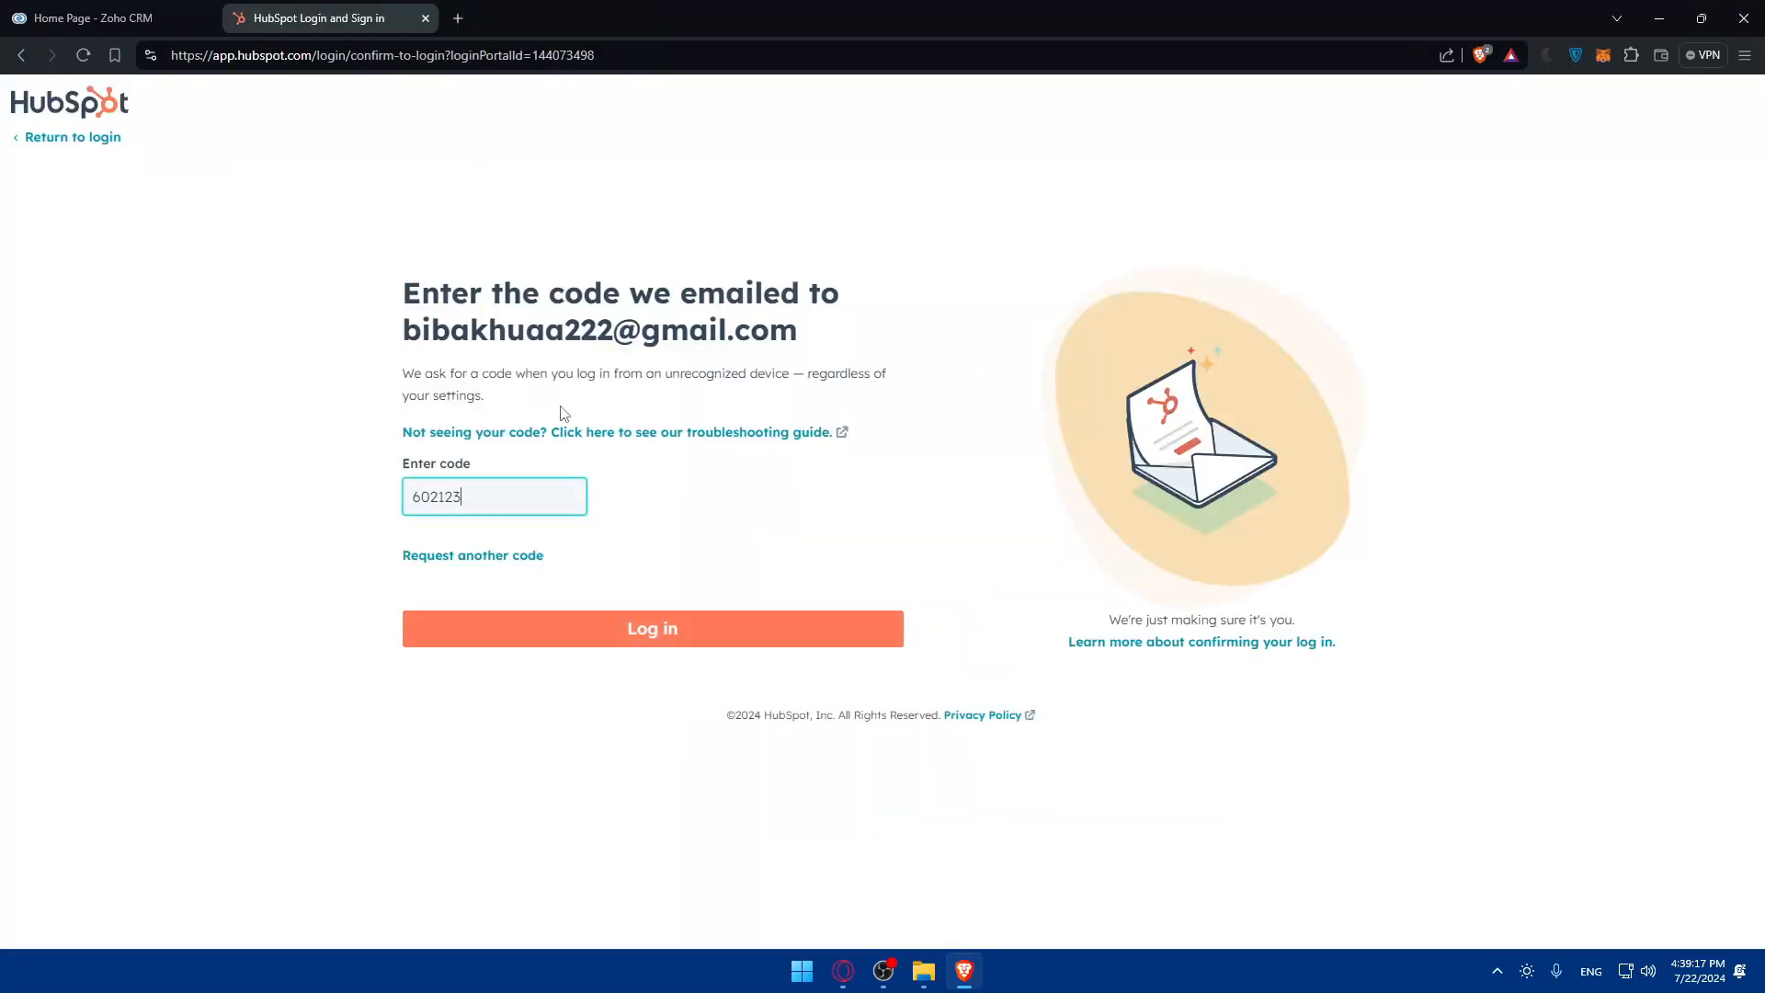
pyautogui.click(666, 630)
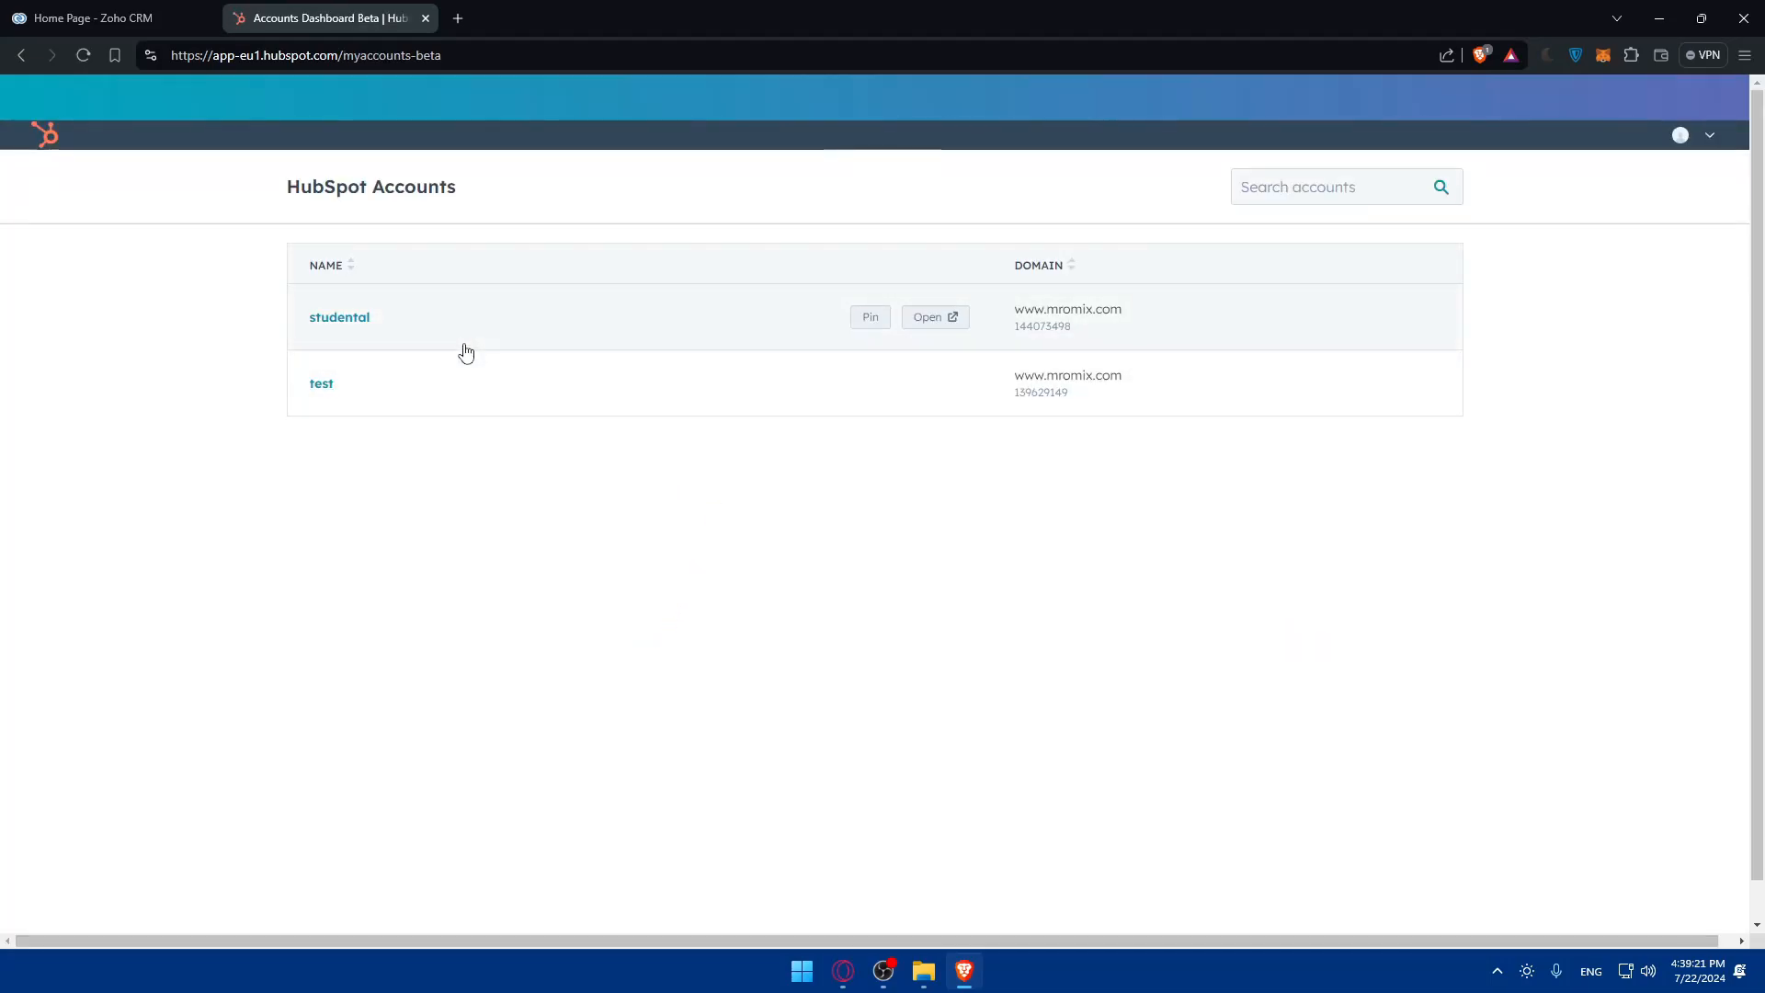
# Open the studental HubSpot account and dismiss the offer to update the homepage.
pyautogui.click(659, 335)
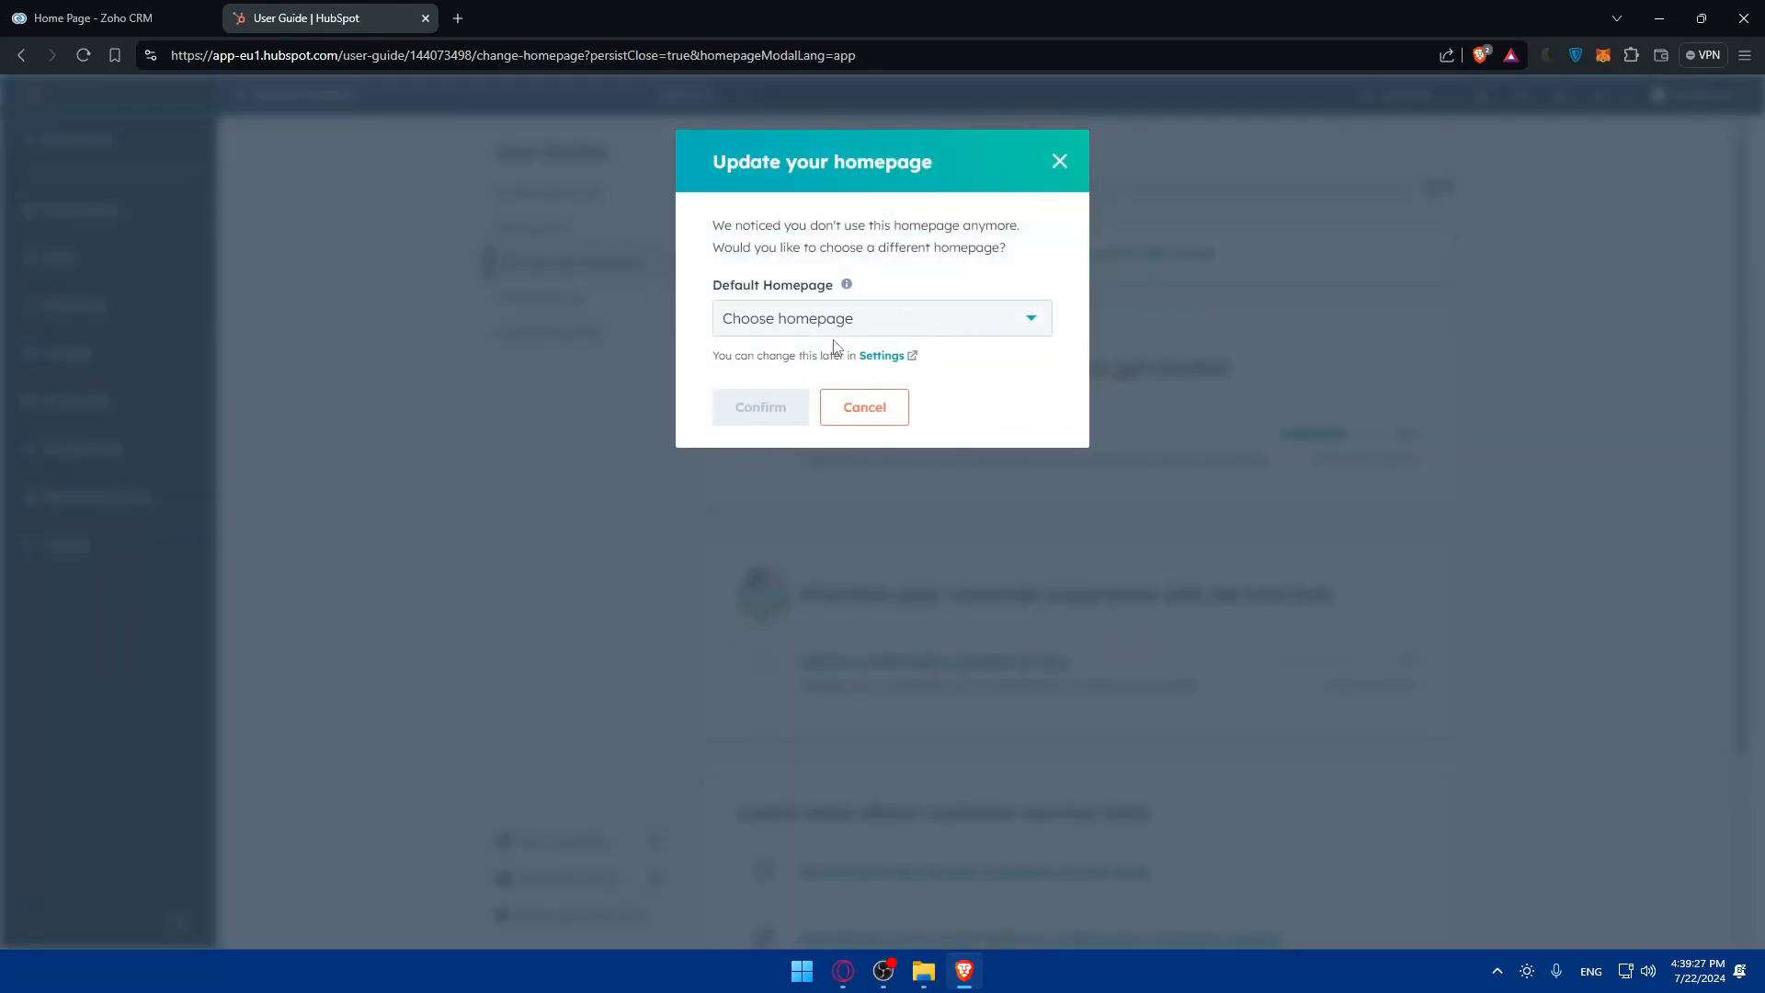
pyautogui.click(1060, 163)
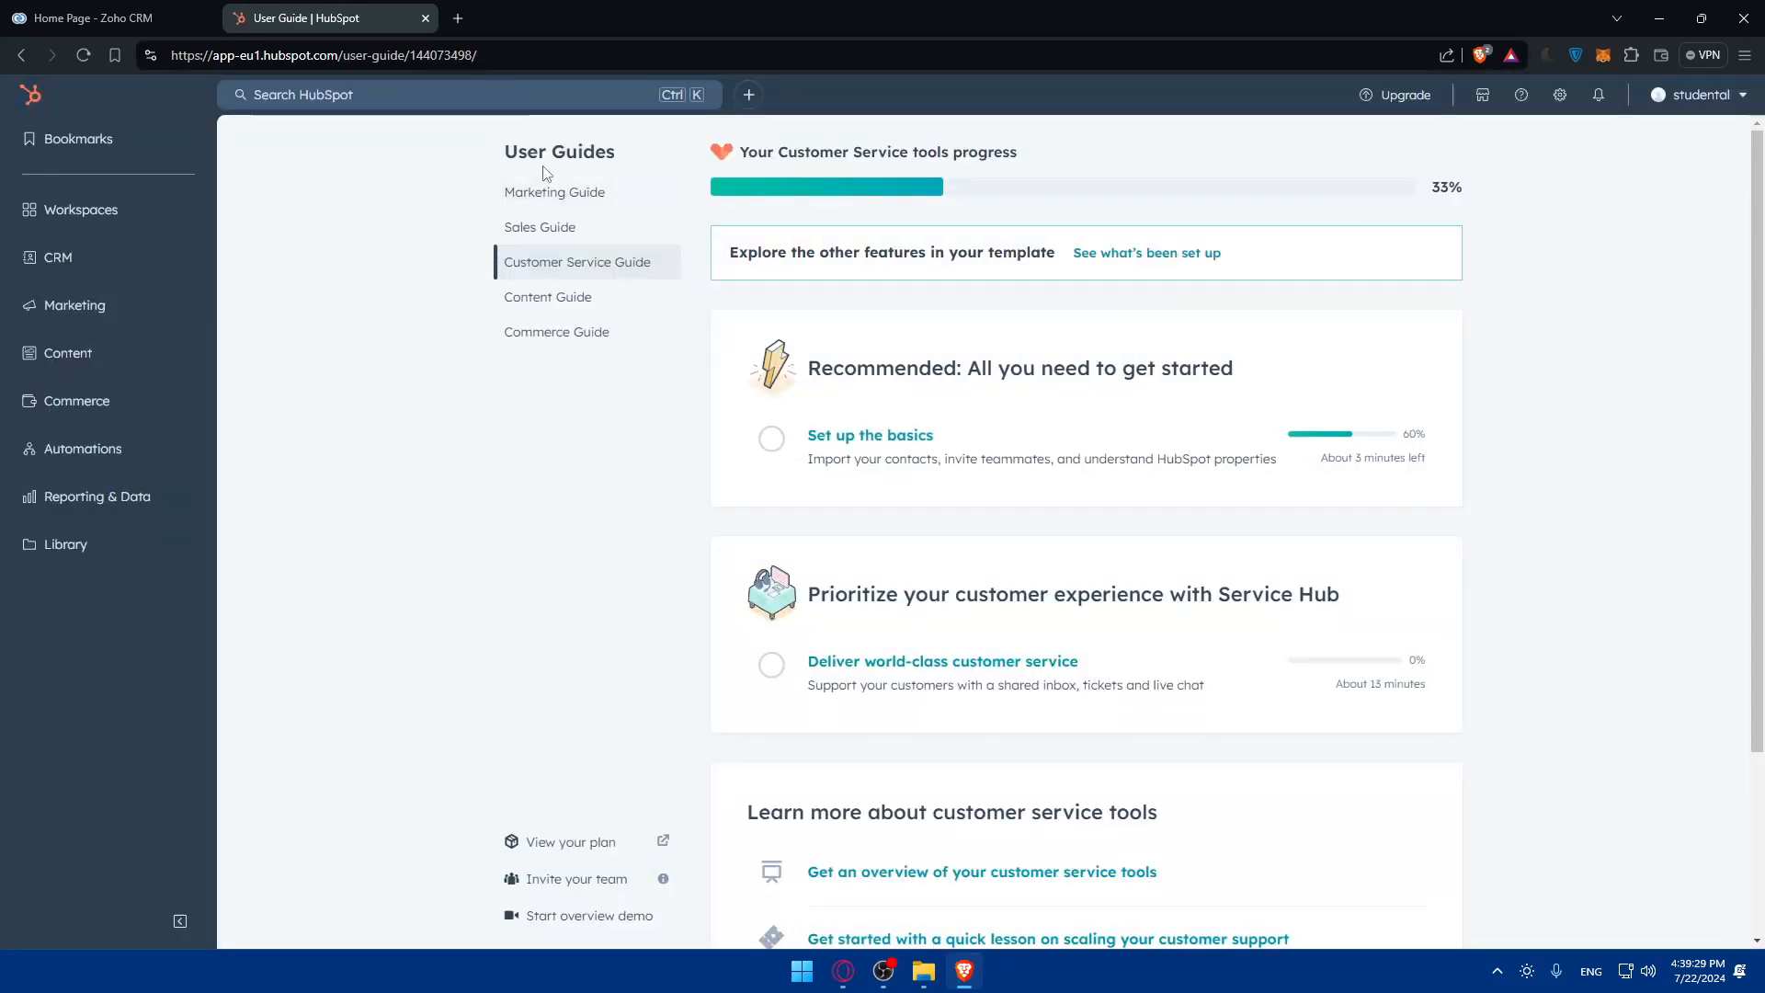
# Switch HubSpot to the test account and back to the studental account.
pyautogui.click(1699, 95)
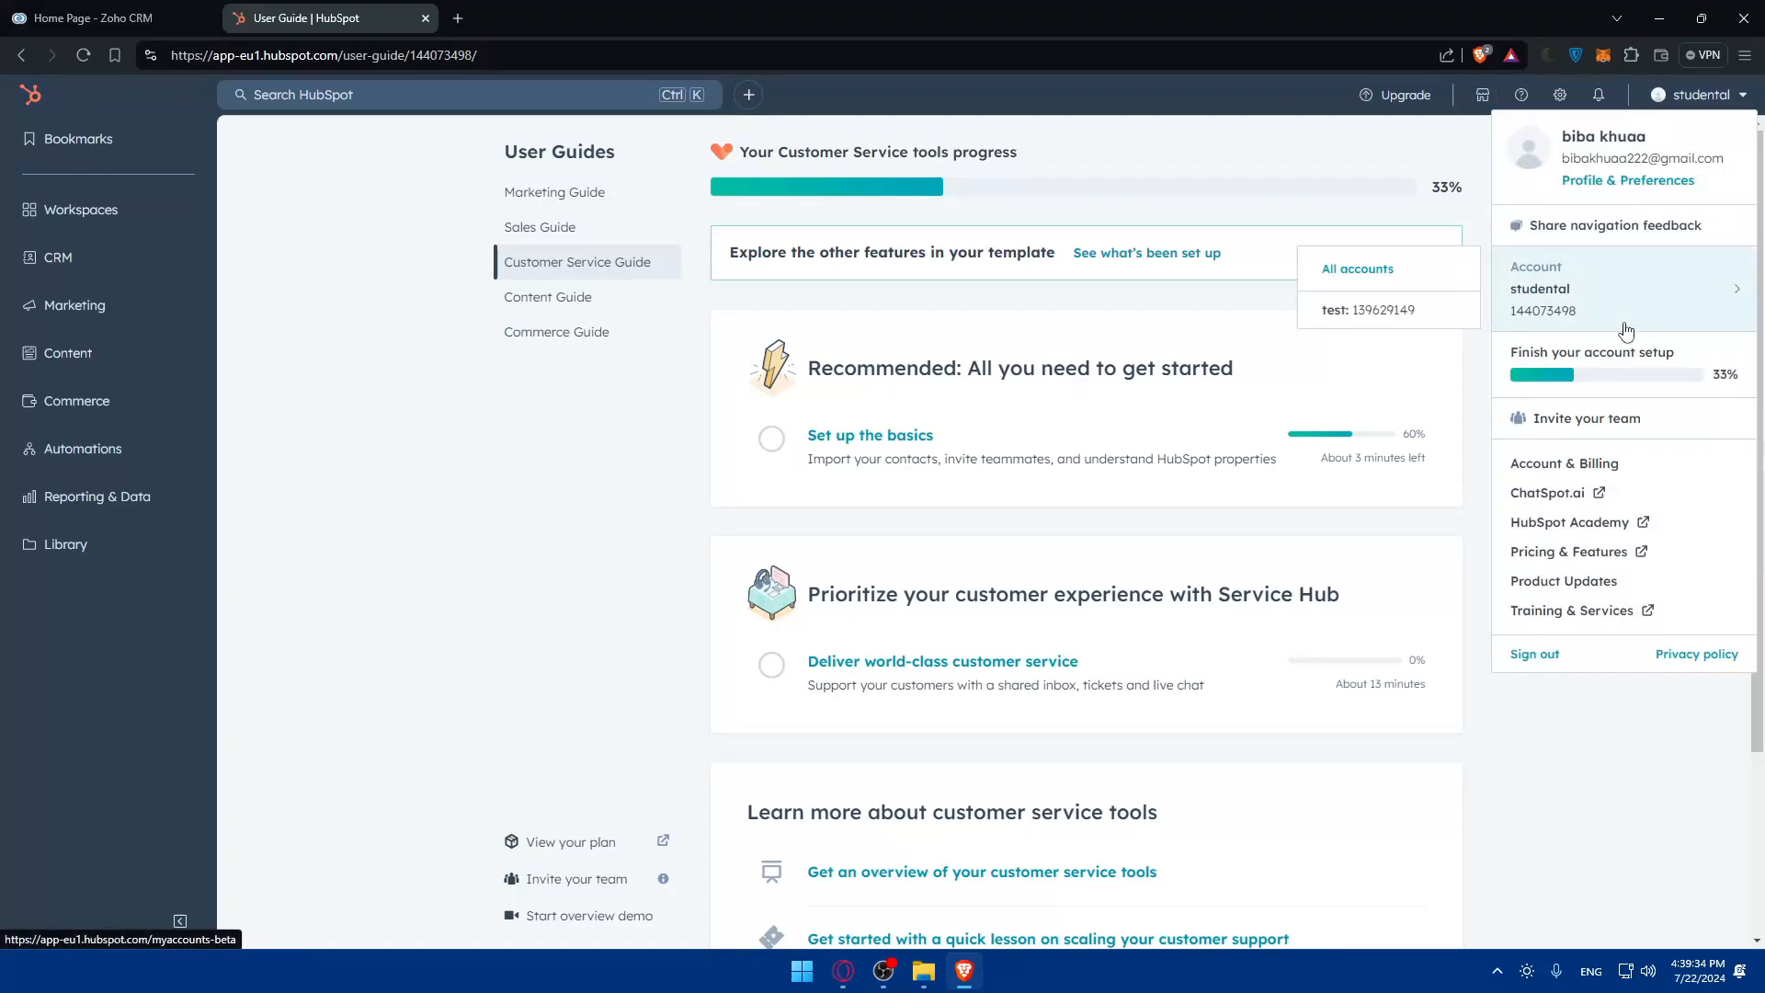
pyautogui.click(1549, 304)
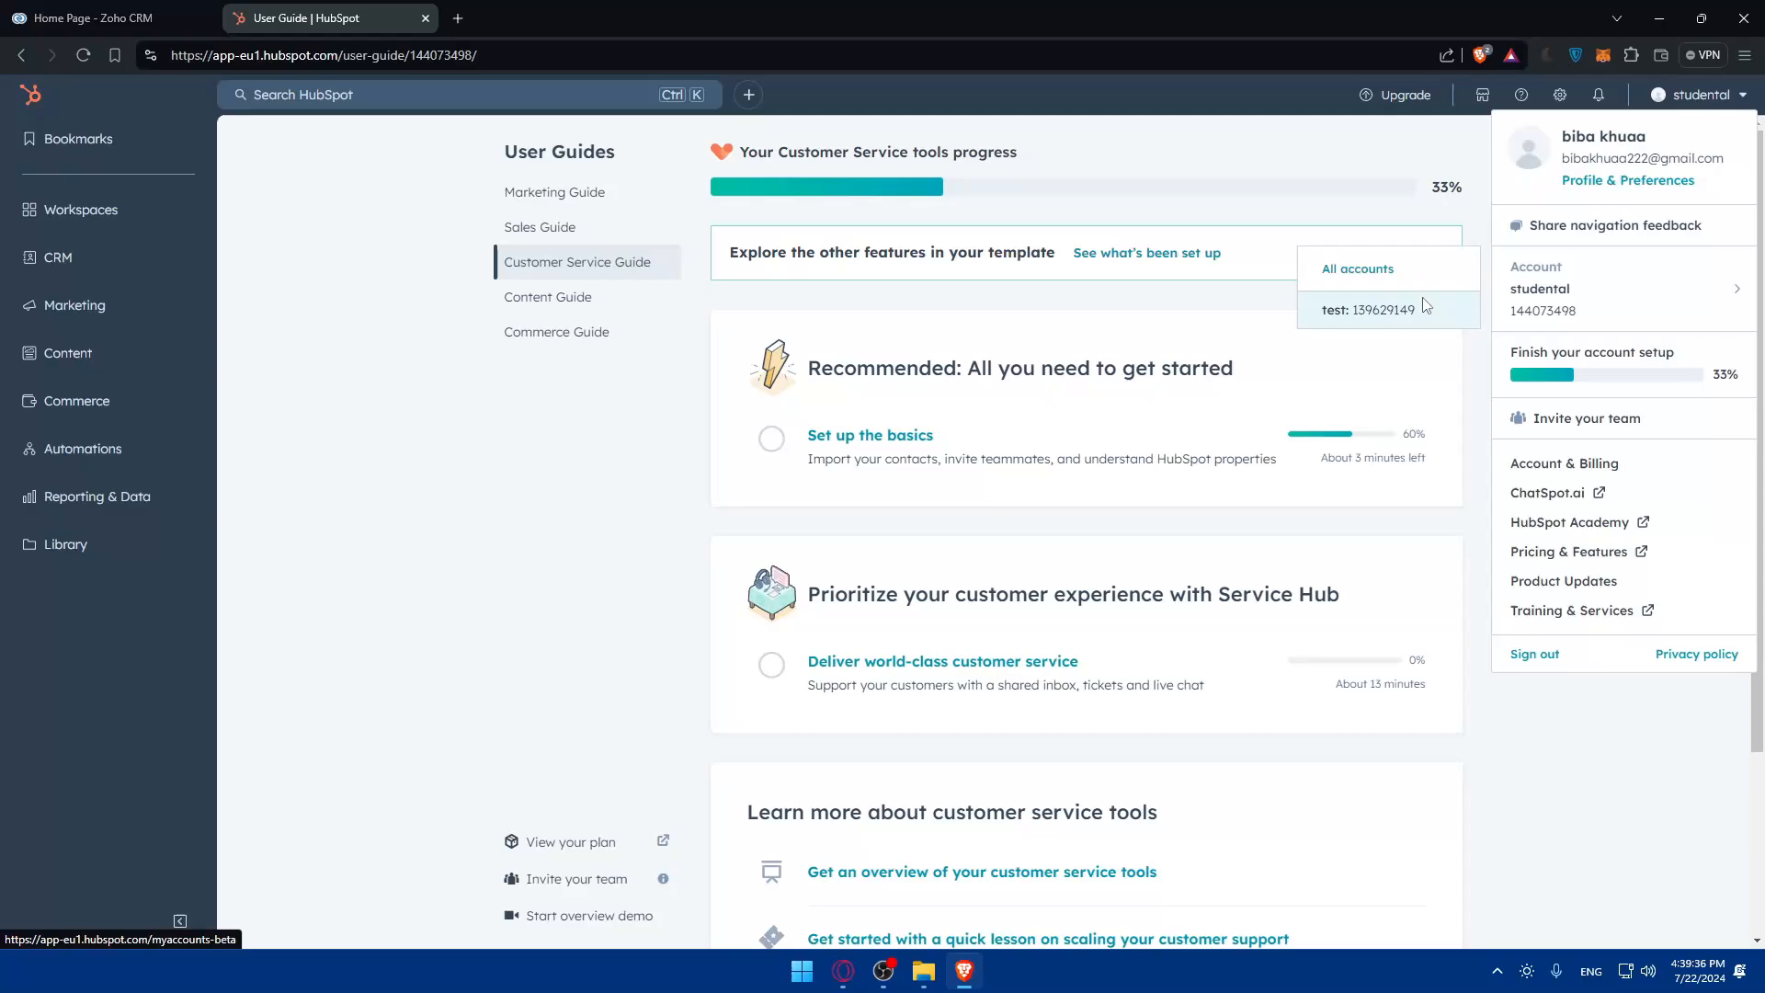
pyautogui.click(1370, 310)
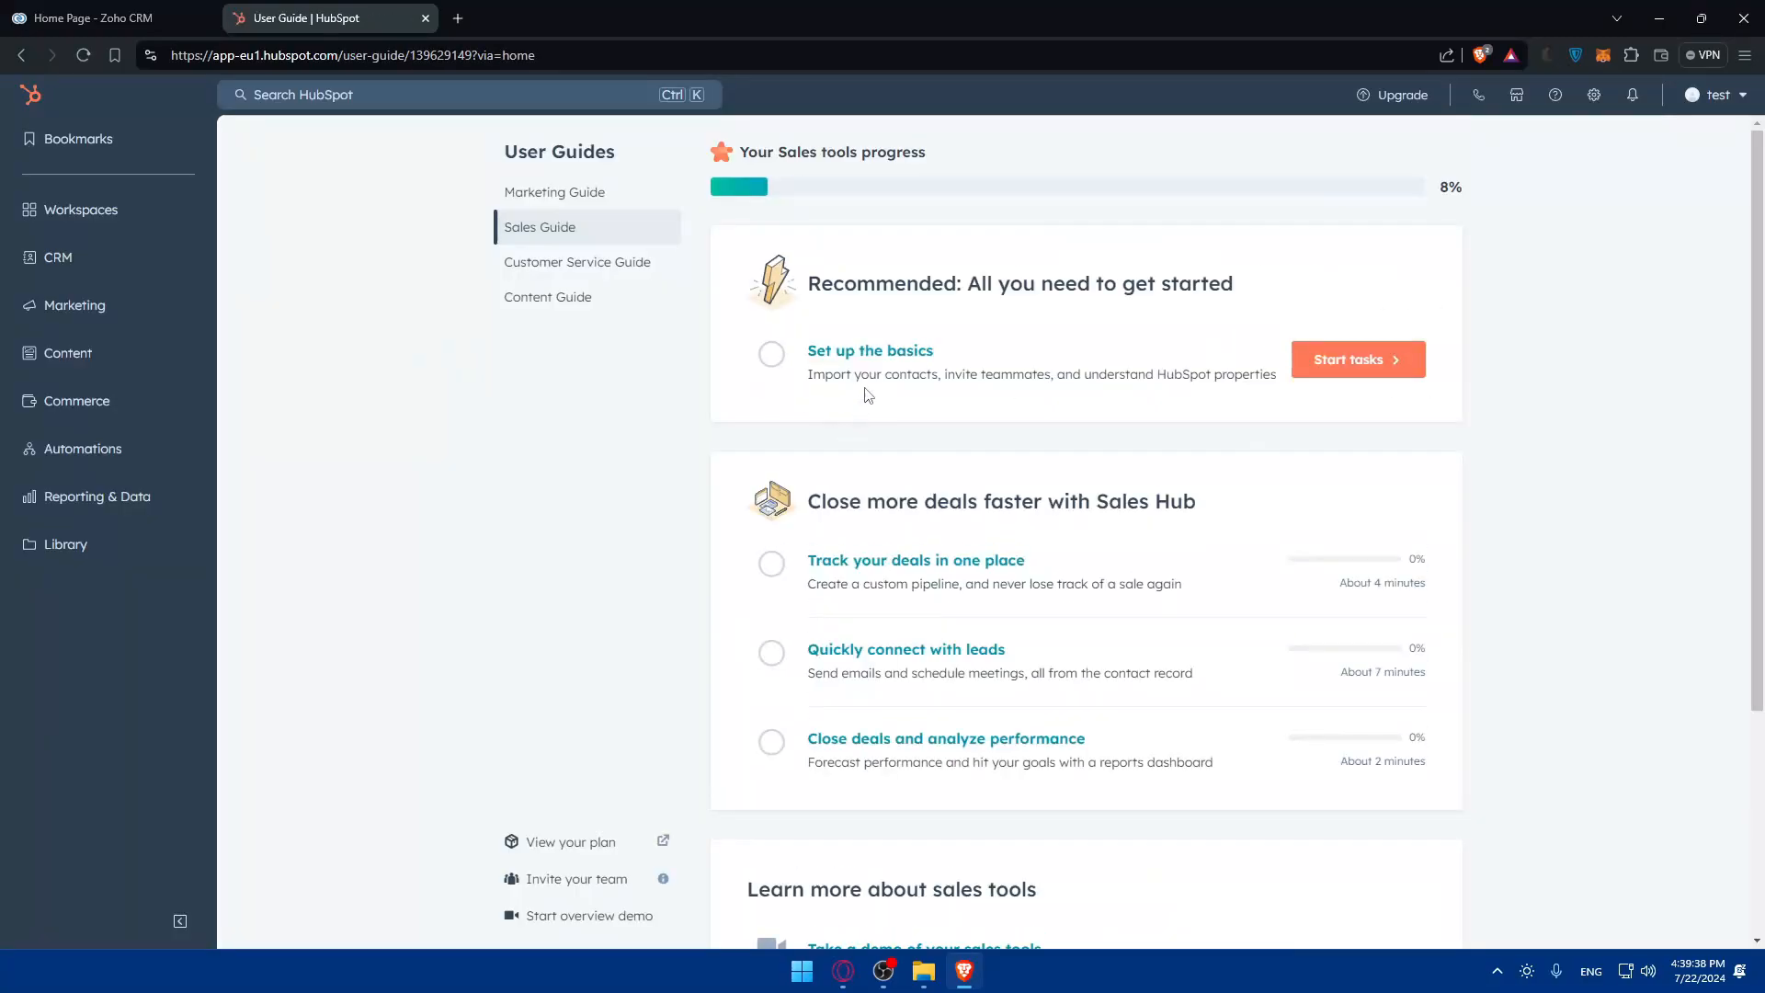
pyautogui.click(1718, 95)
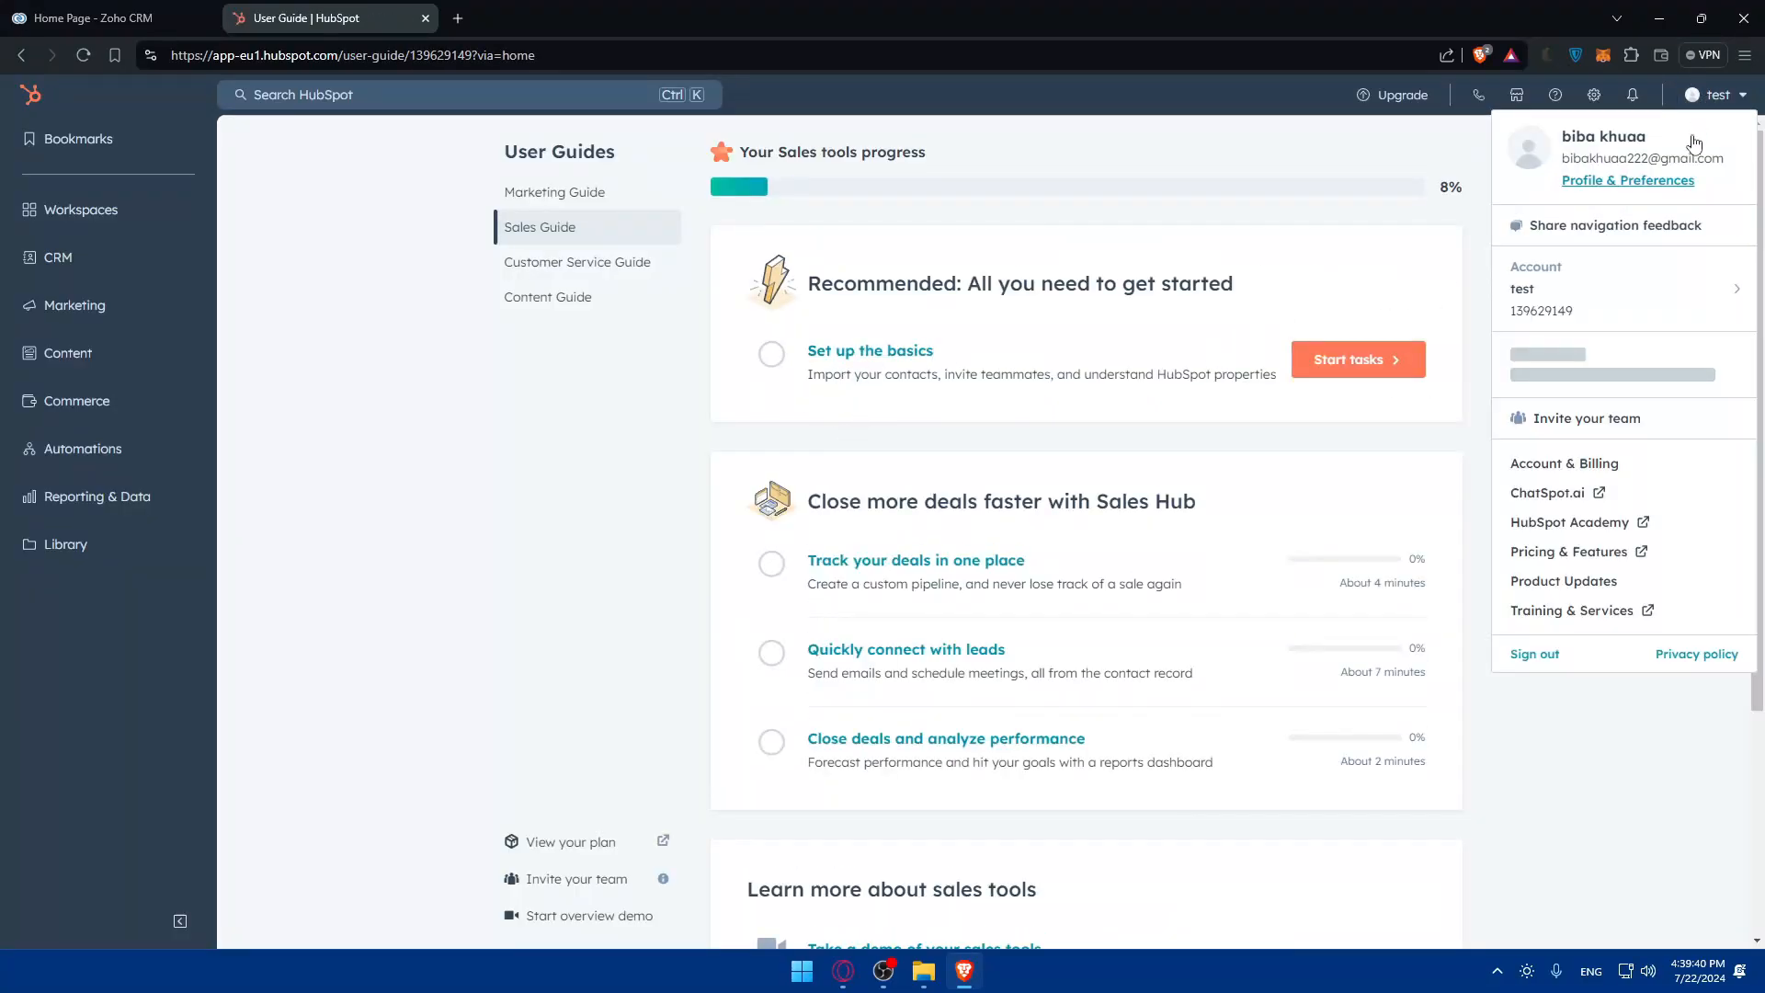
pyautogui.click(1582, 288)
pyautogui.click(1342, 310)
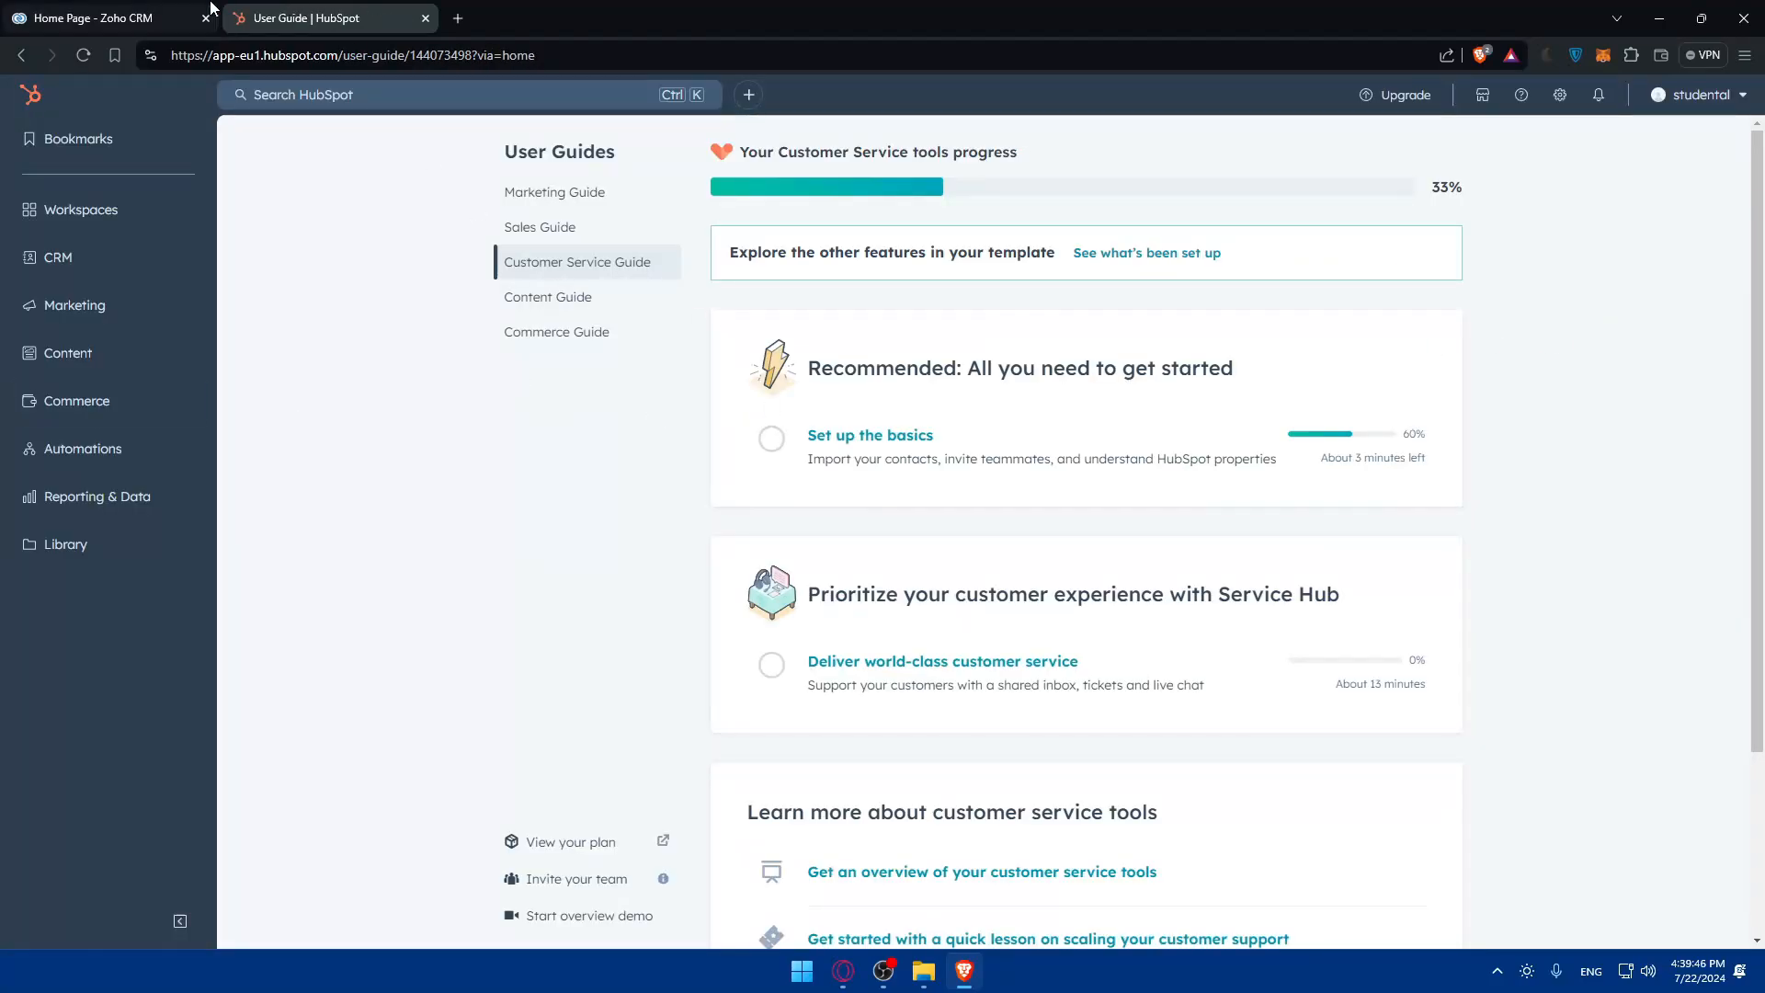
# Look through HubSpot's automation options, including Workflows.
pyautogui.click(138, 11)
pyautogui.click(248, 10)
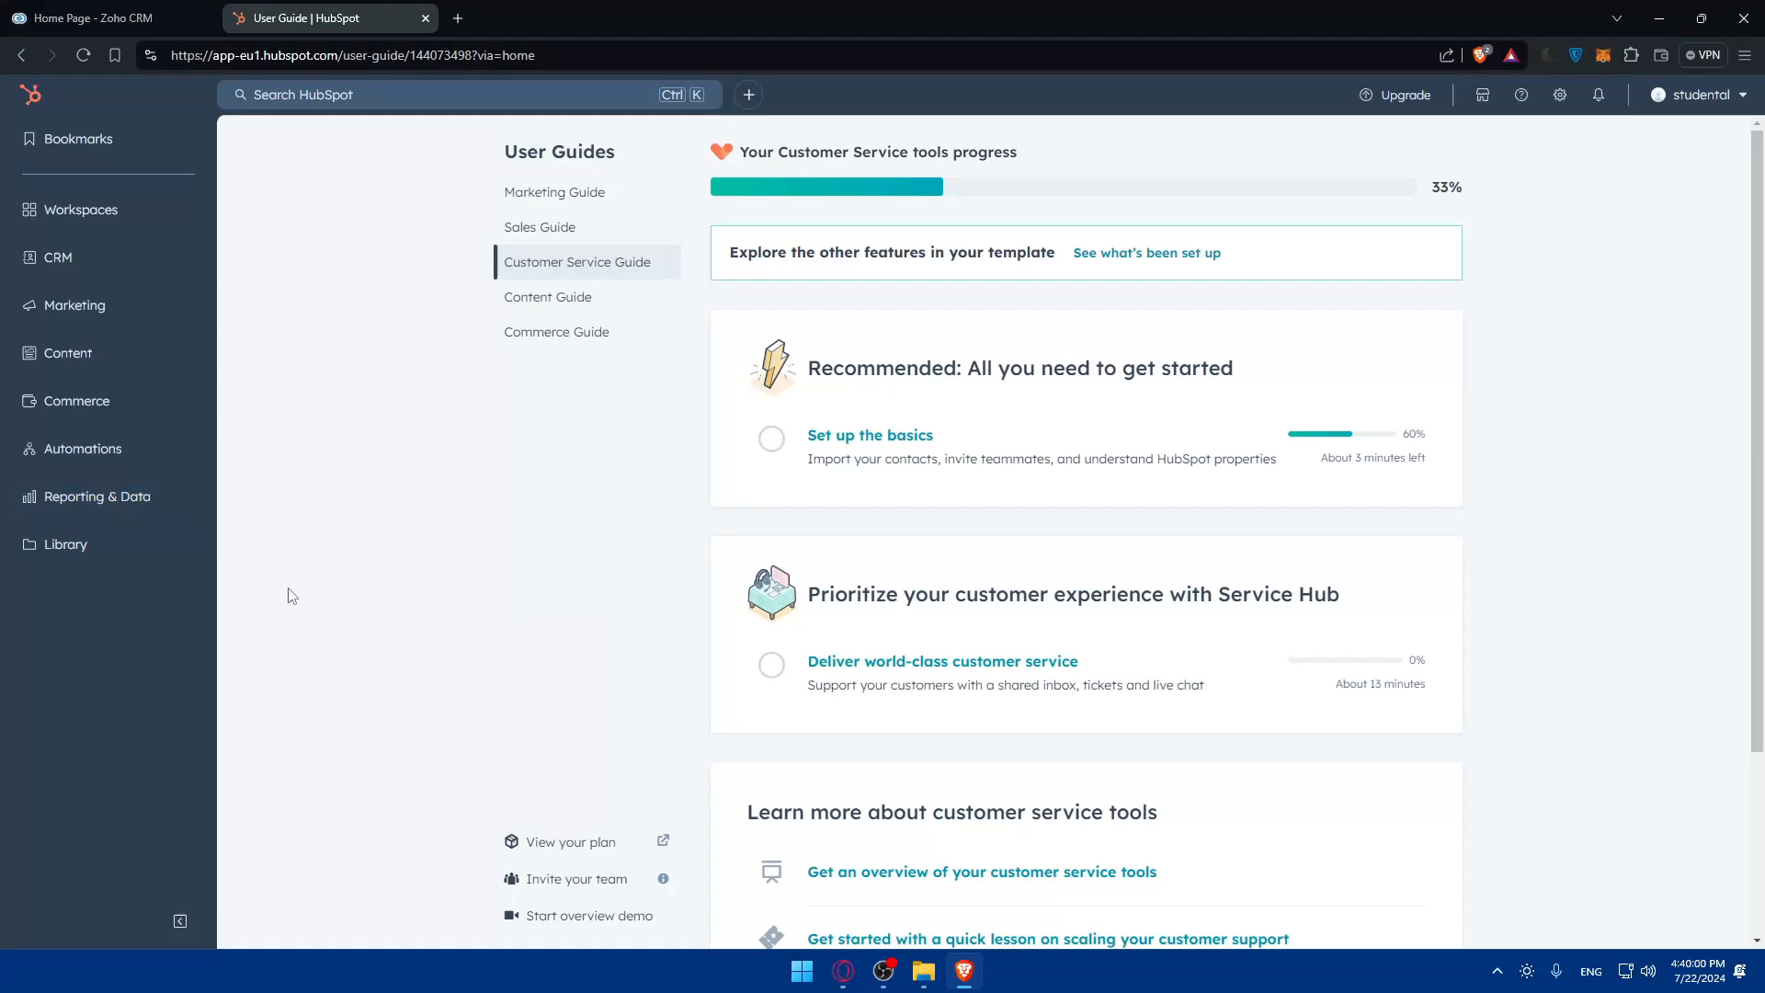
pyautogui.moveTo(93, 459)
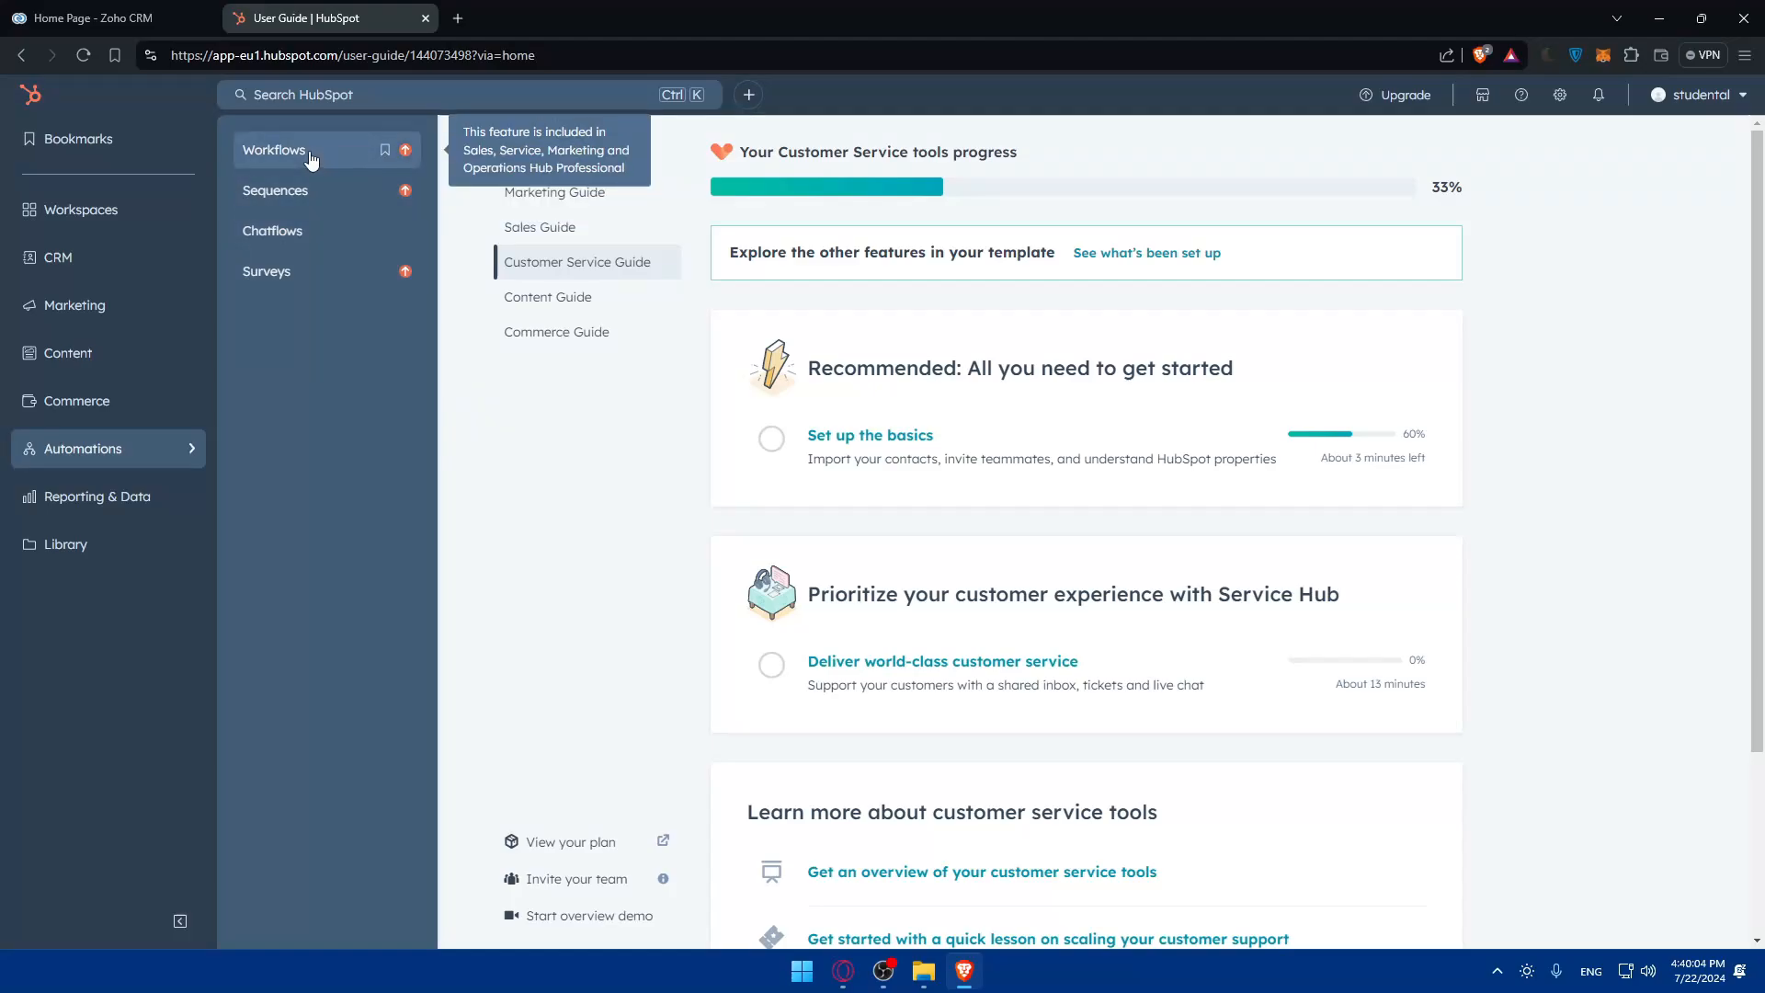
# Return to the Zoho CRM home page and dismiss the site's notification permission request.
pyautogui.click(81, 9)
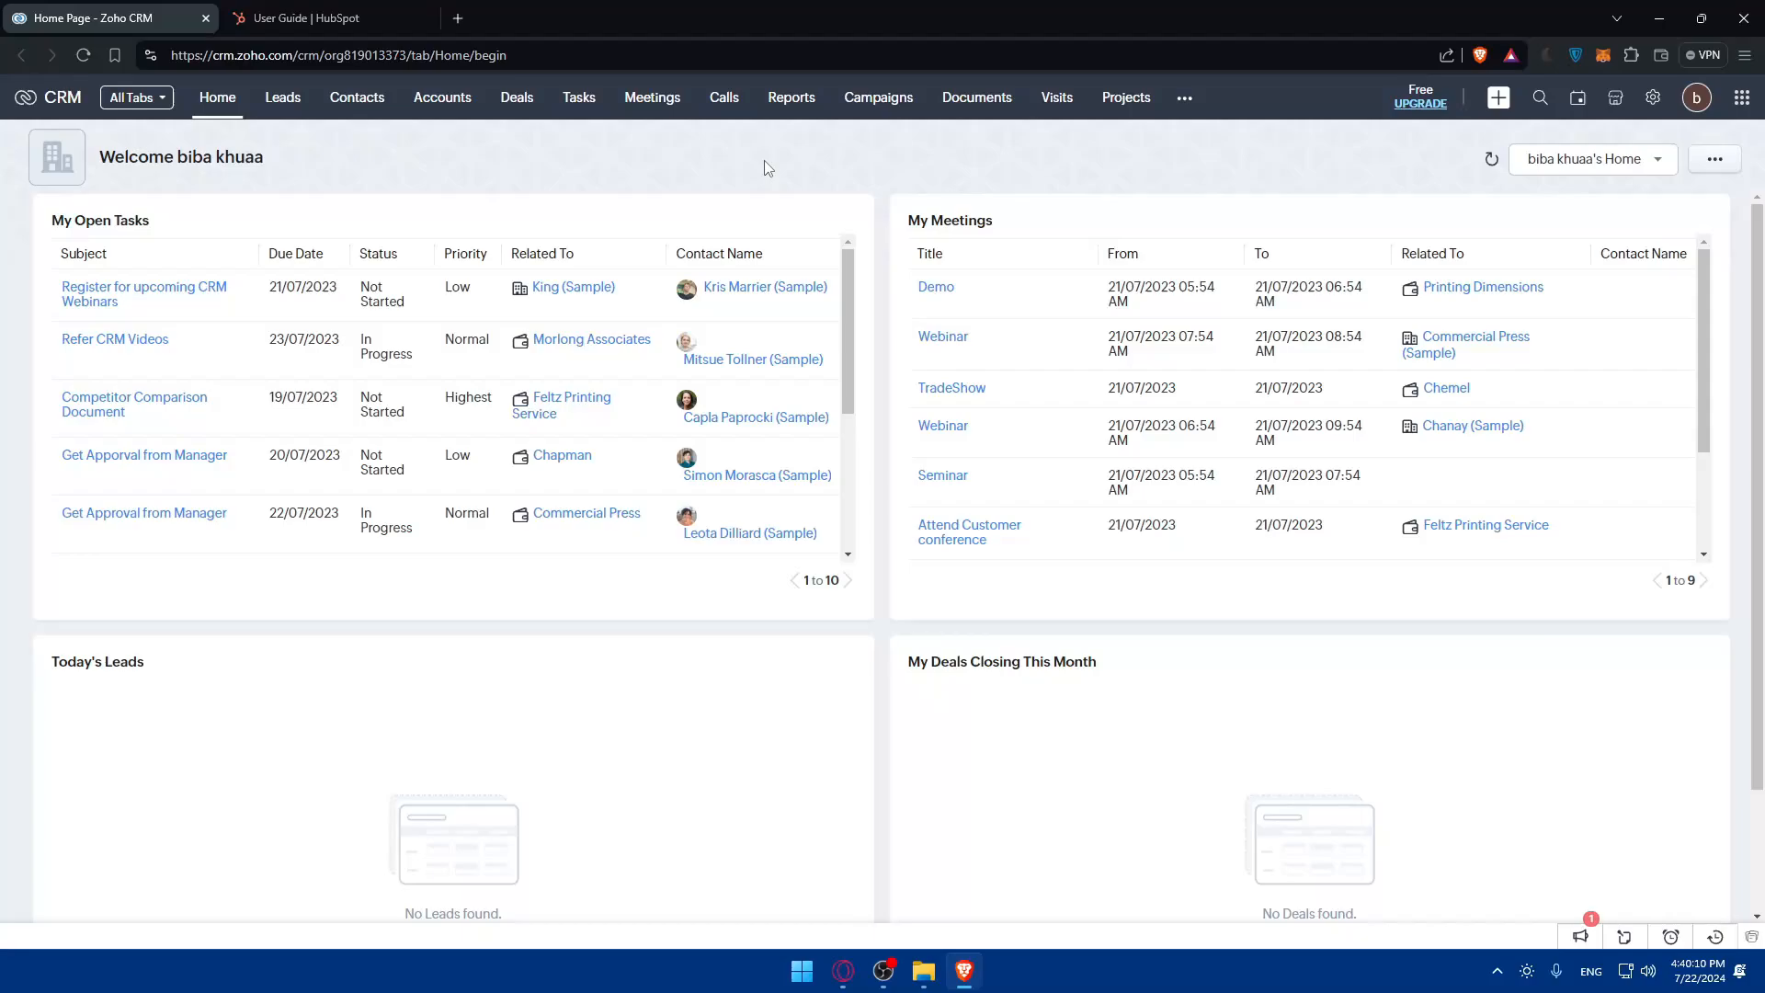
pyautogui.click(1188, 100)
pyautogui.click(727, 142)
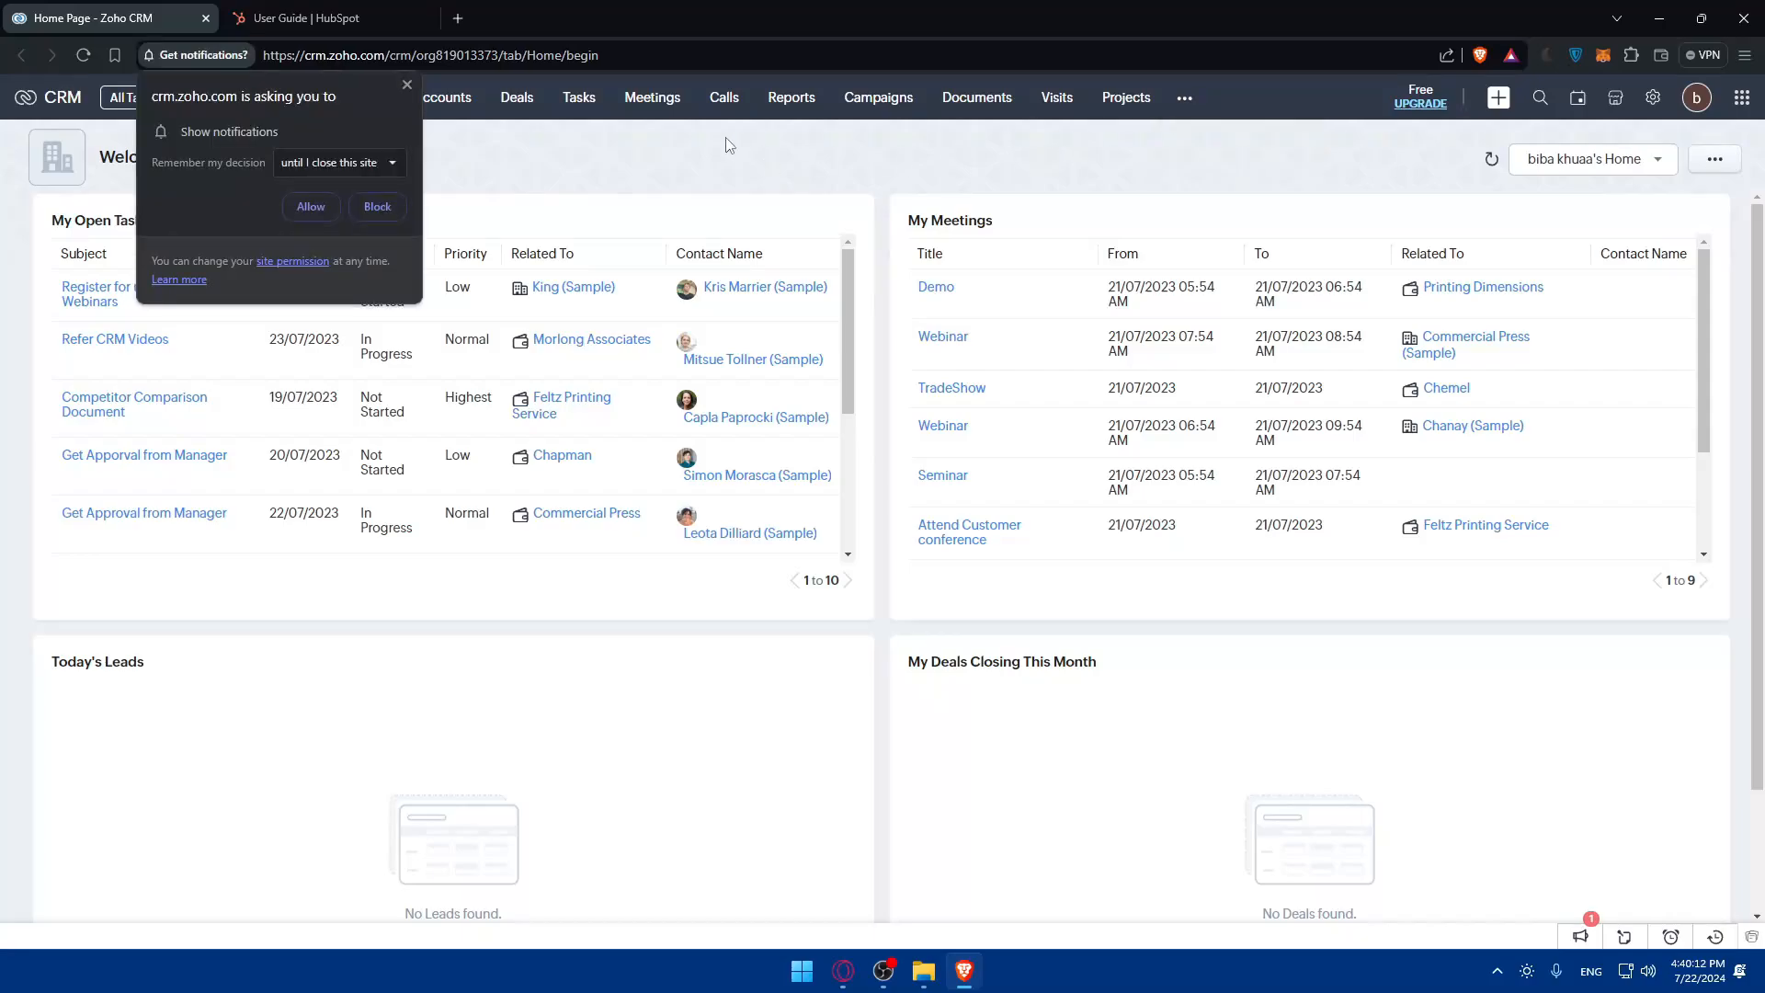
pyautogui.click(410, 81)
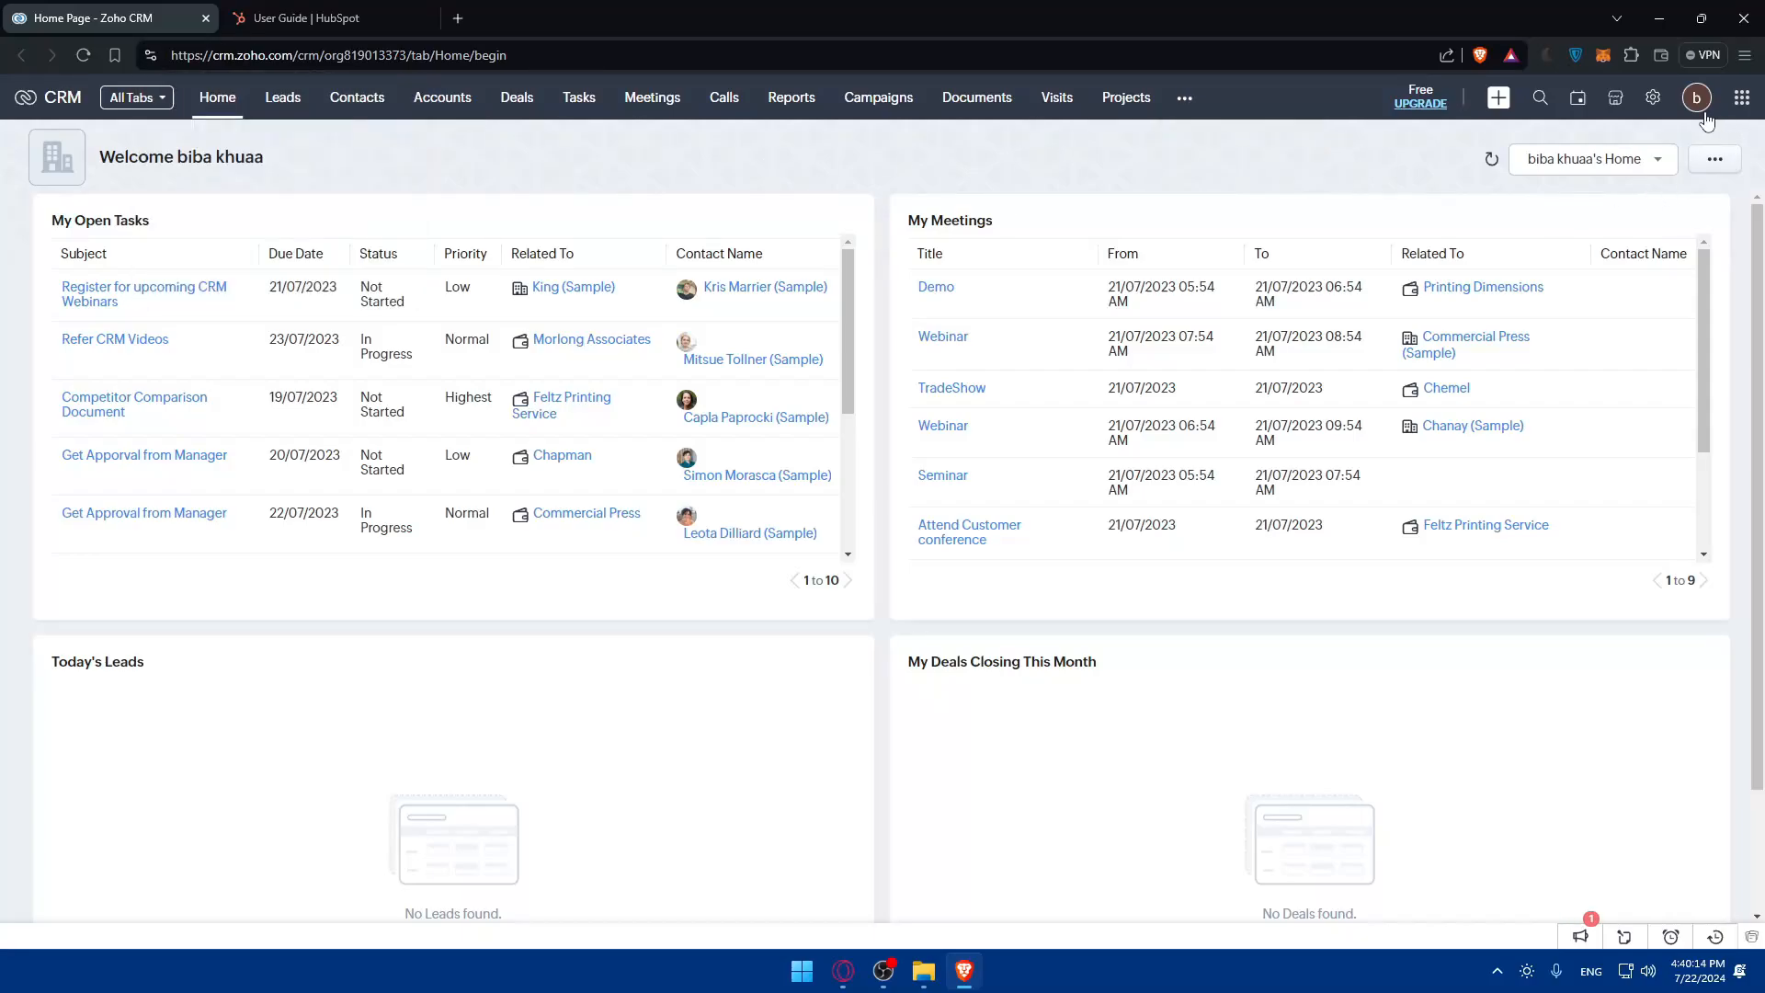
# Look through the list of available Zoho applications from the CRM home page.
pyautogui.click(1742, 99)
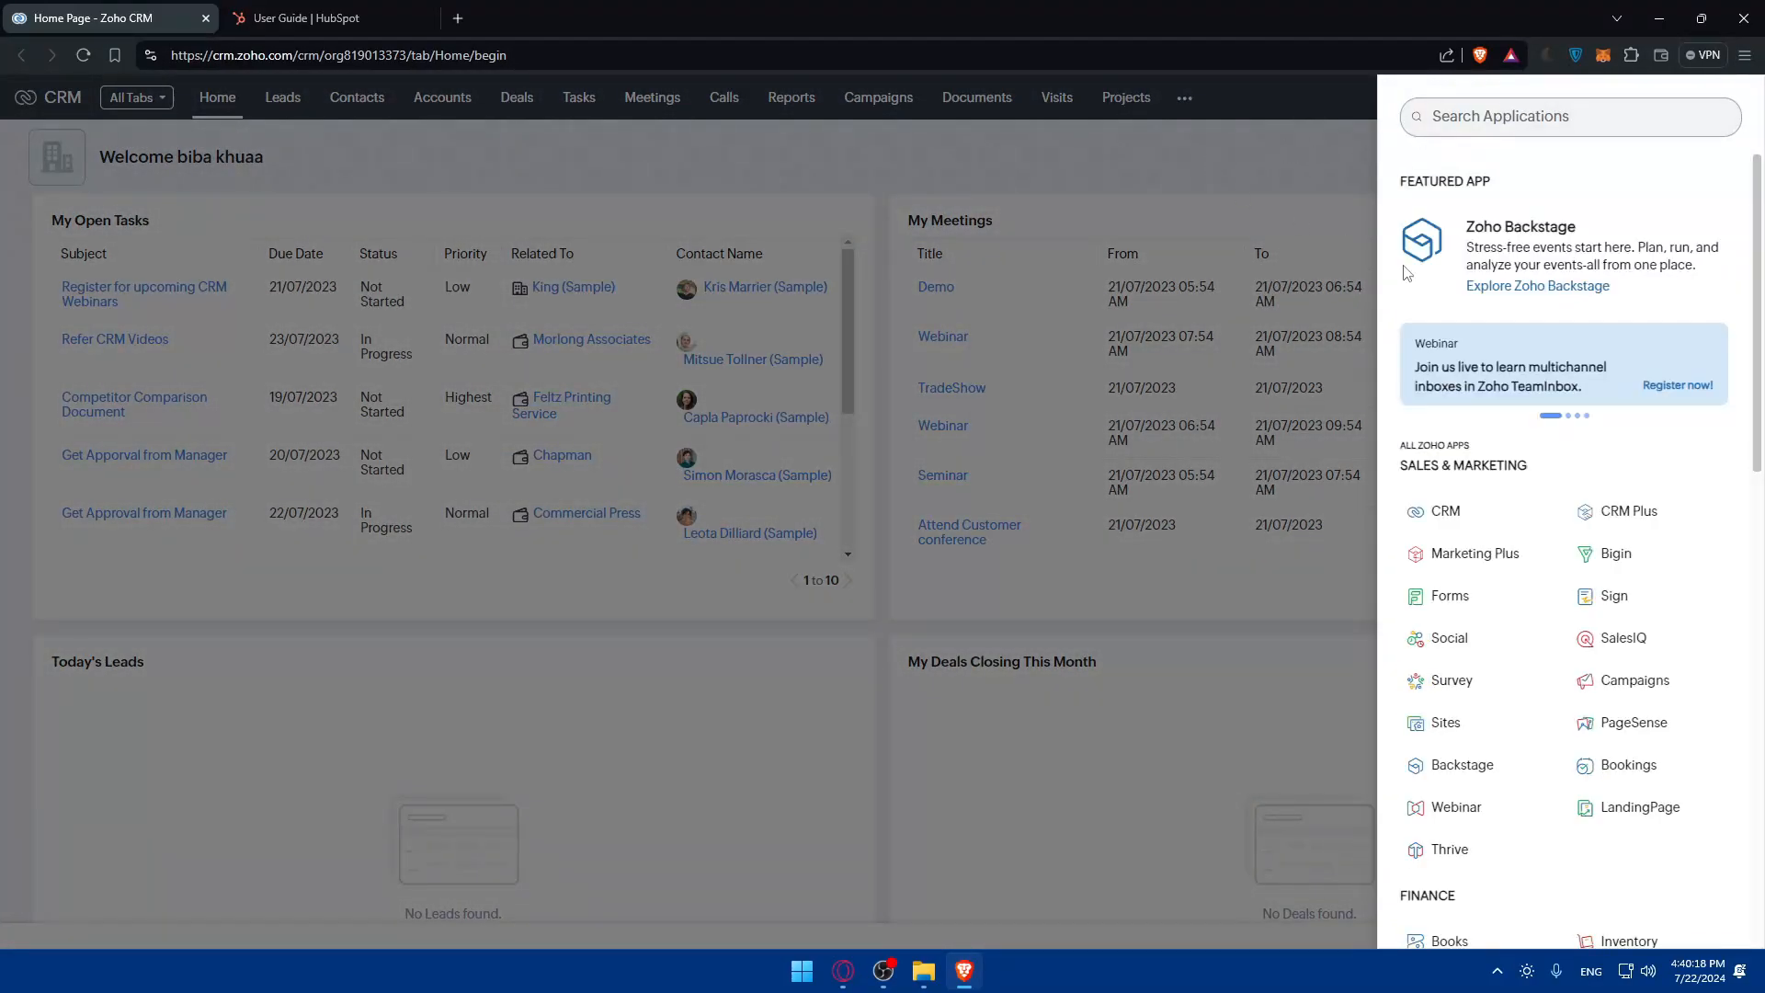
pyautogui.scroll(-10, 1498, 522)
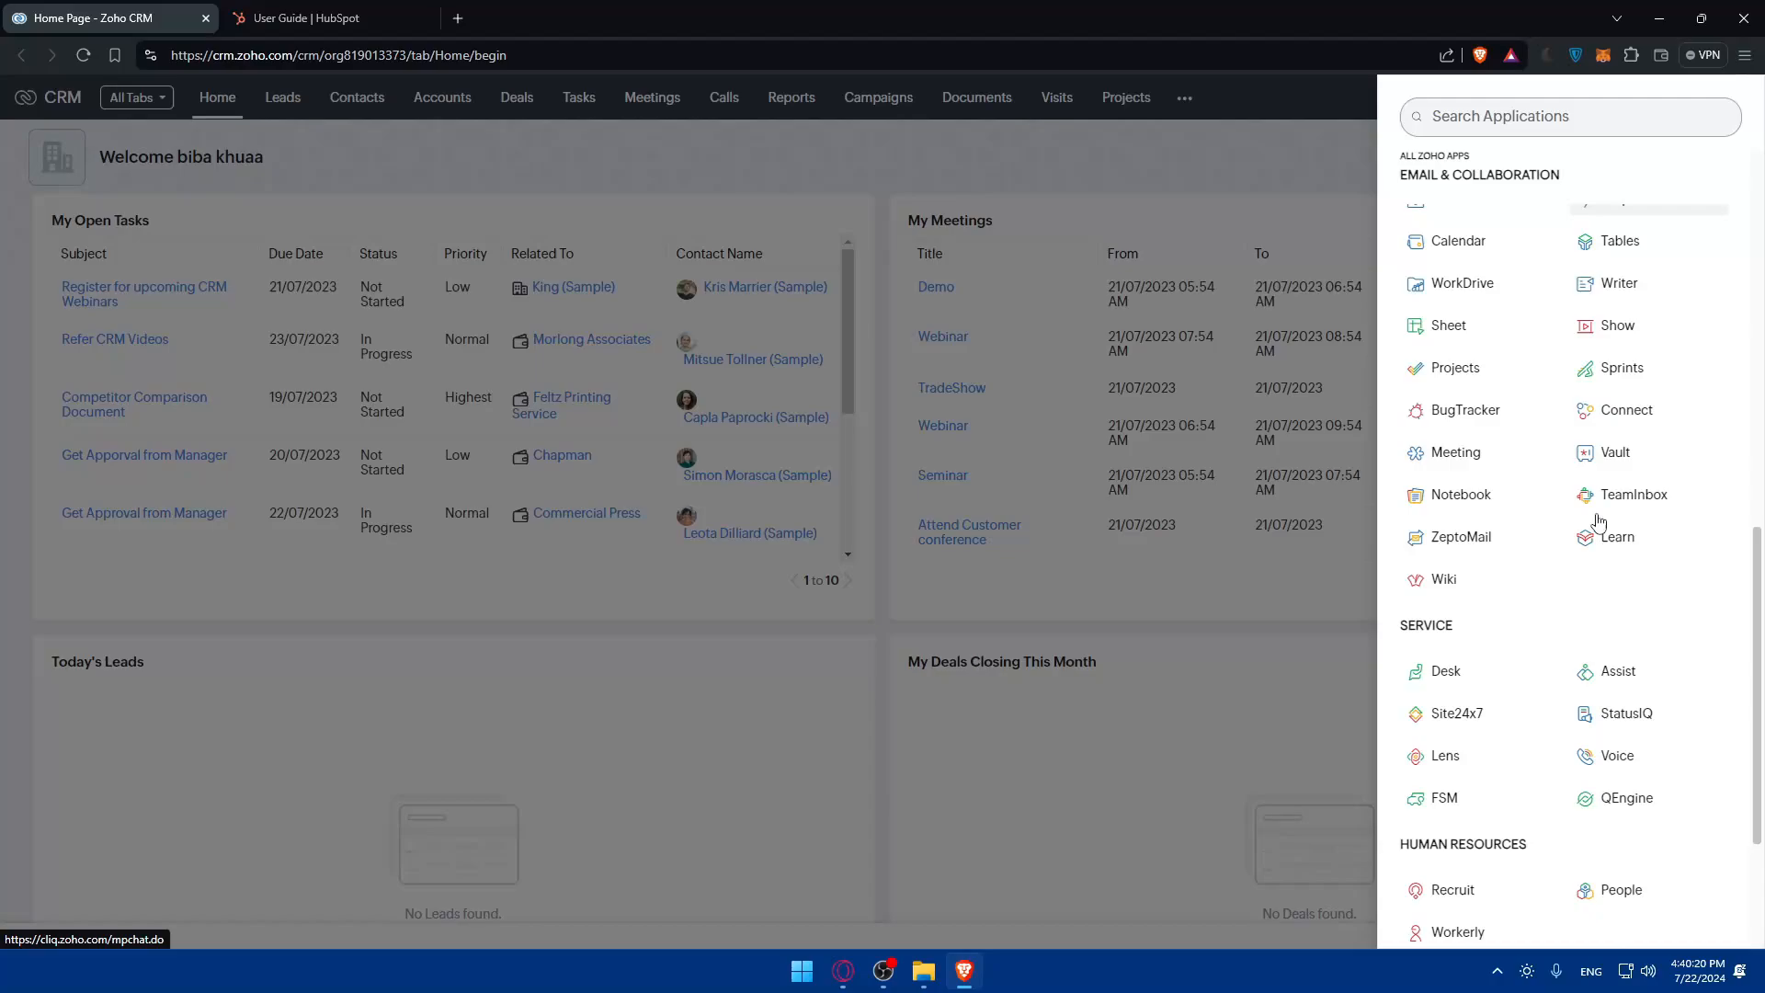
pyautogui.scroll(2, 1563, 497)
pyautogui.scroll(-4, 1549, 459)
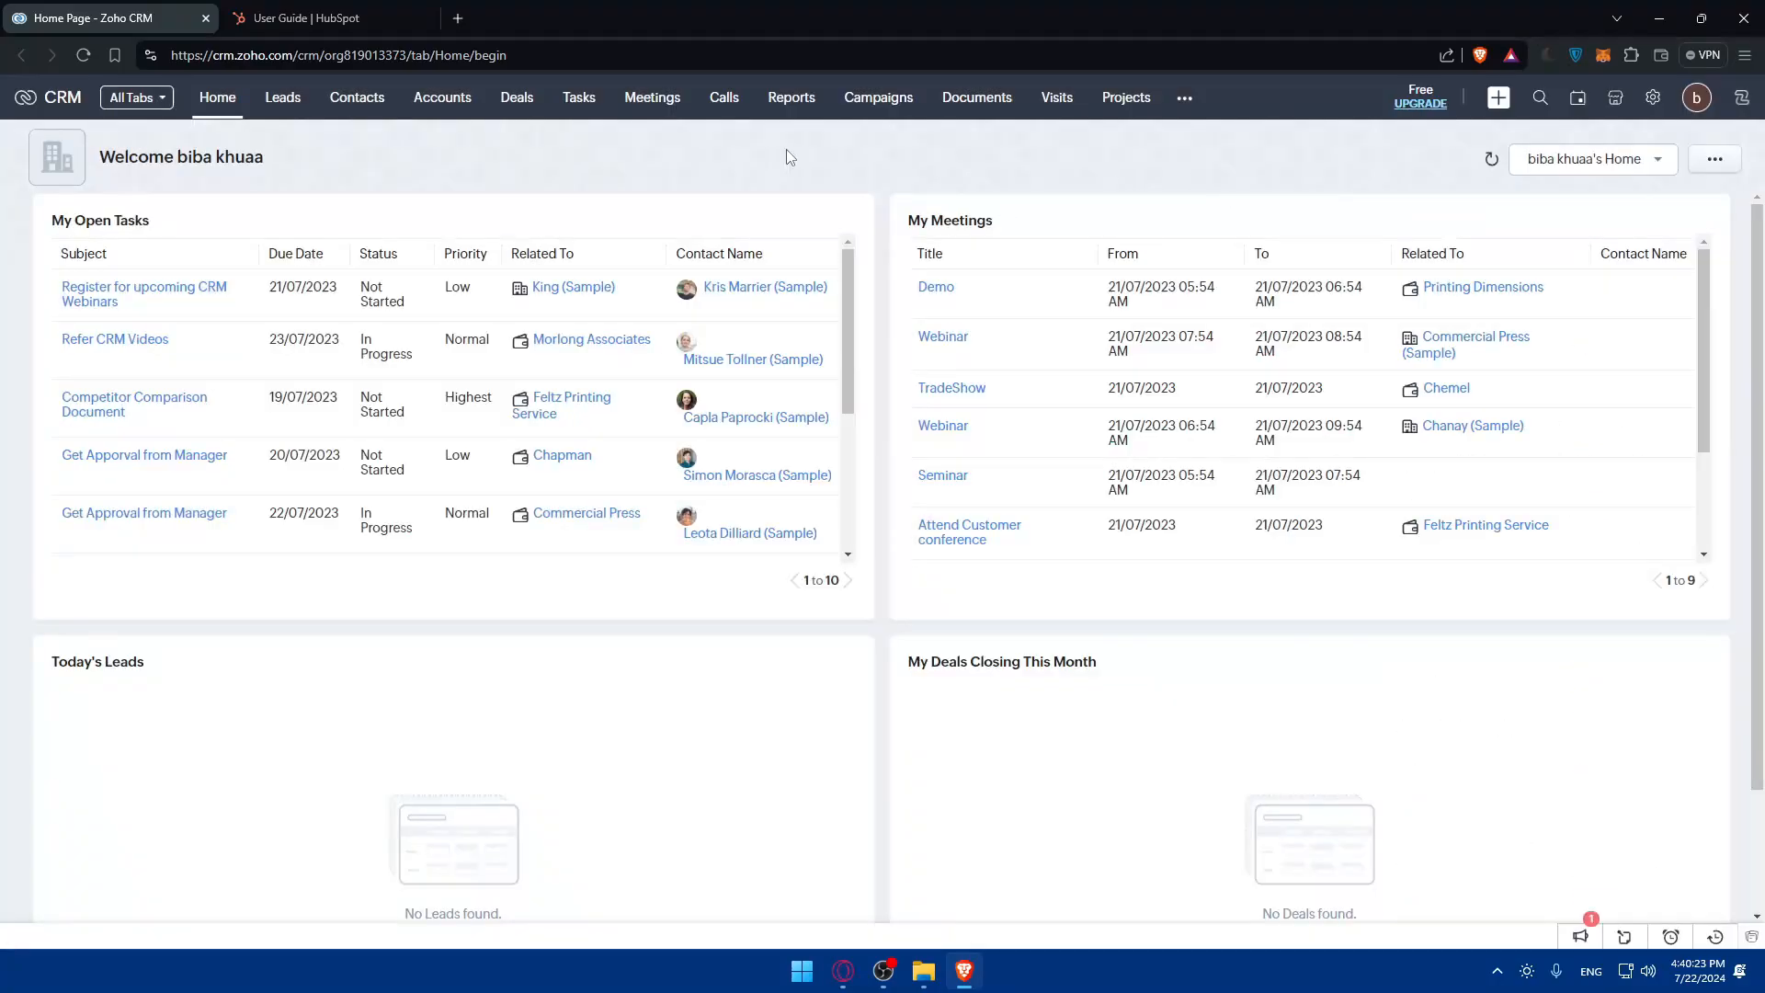
# Switch to HubSpot, look over the account menu, and review the Customer Service Guide page.
pyautogui.click(282, 11)
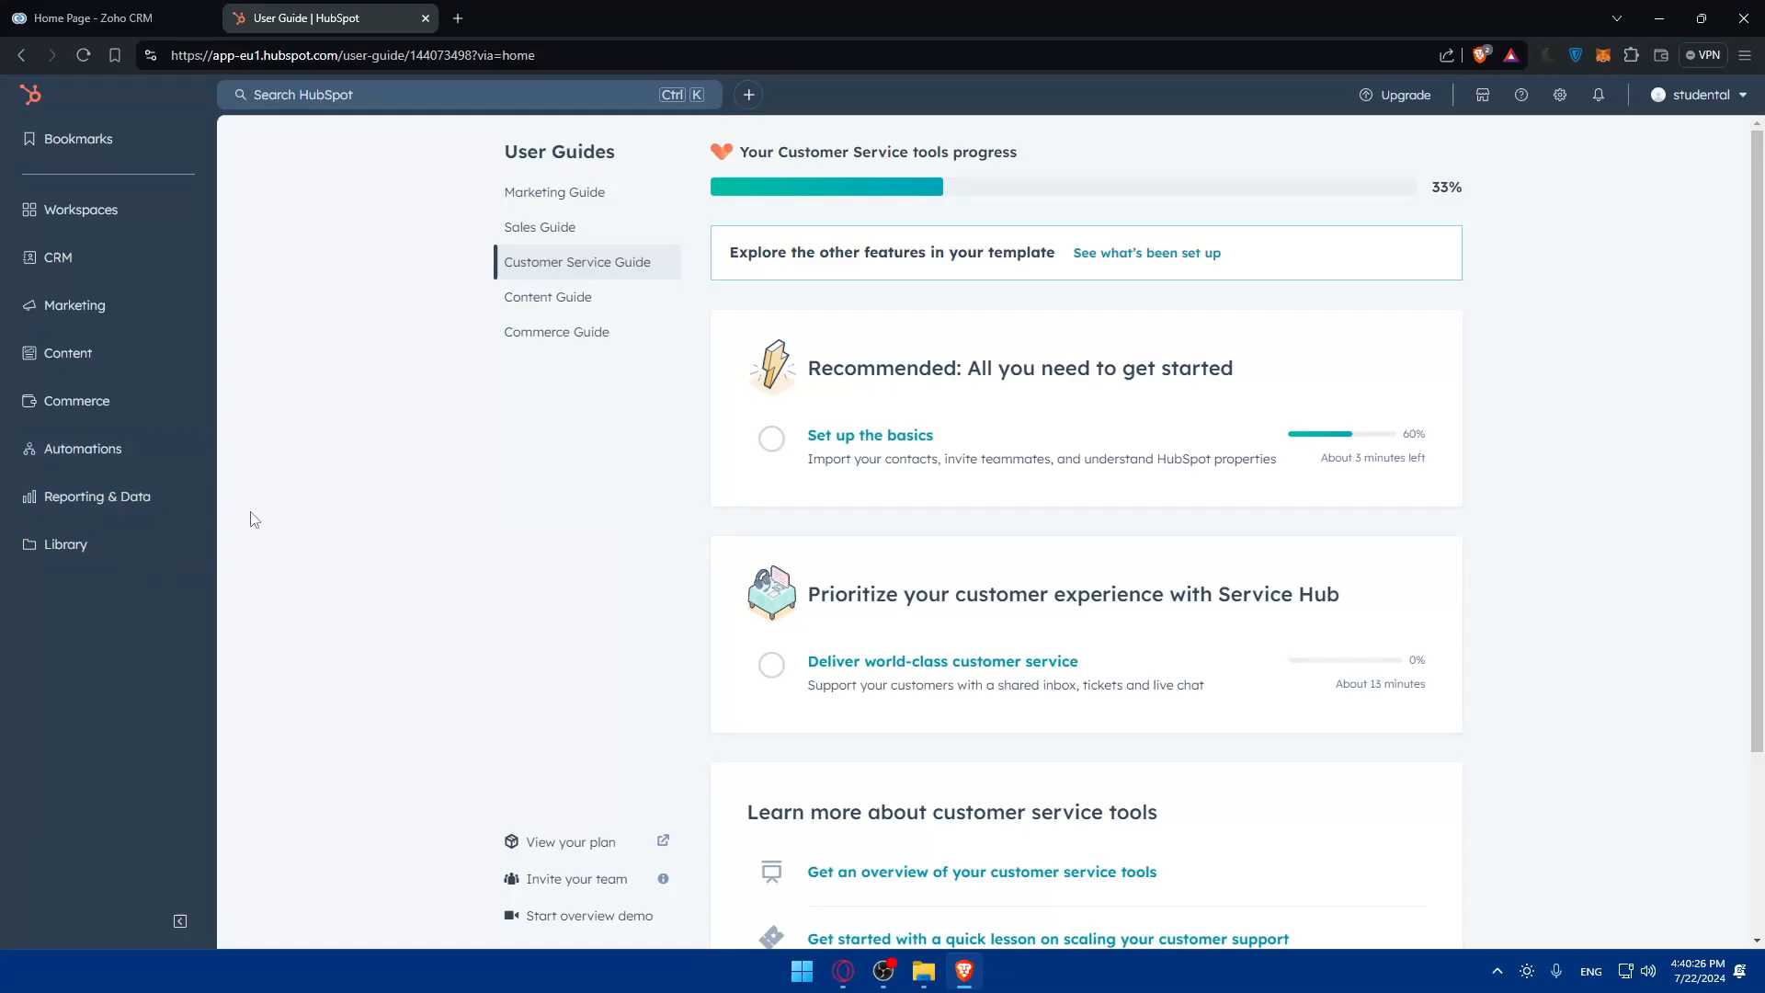
pyautogui.click(1697, 94)
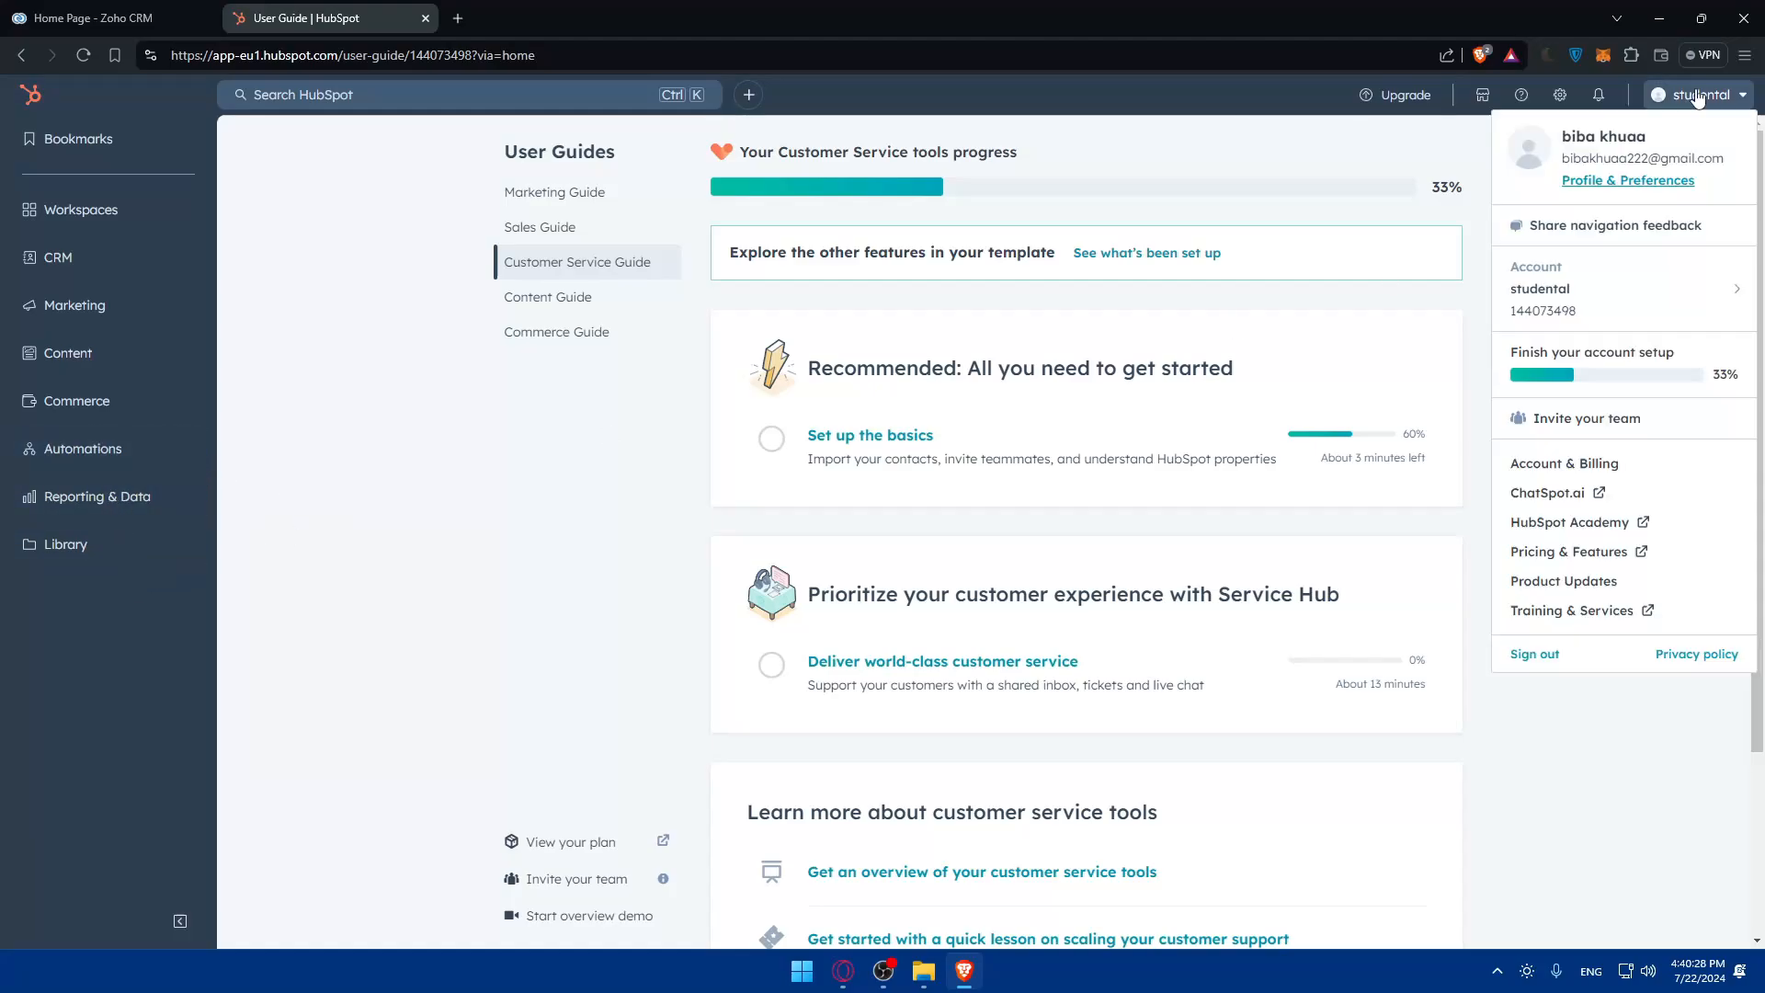
pyautogui.click(1550, 713)
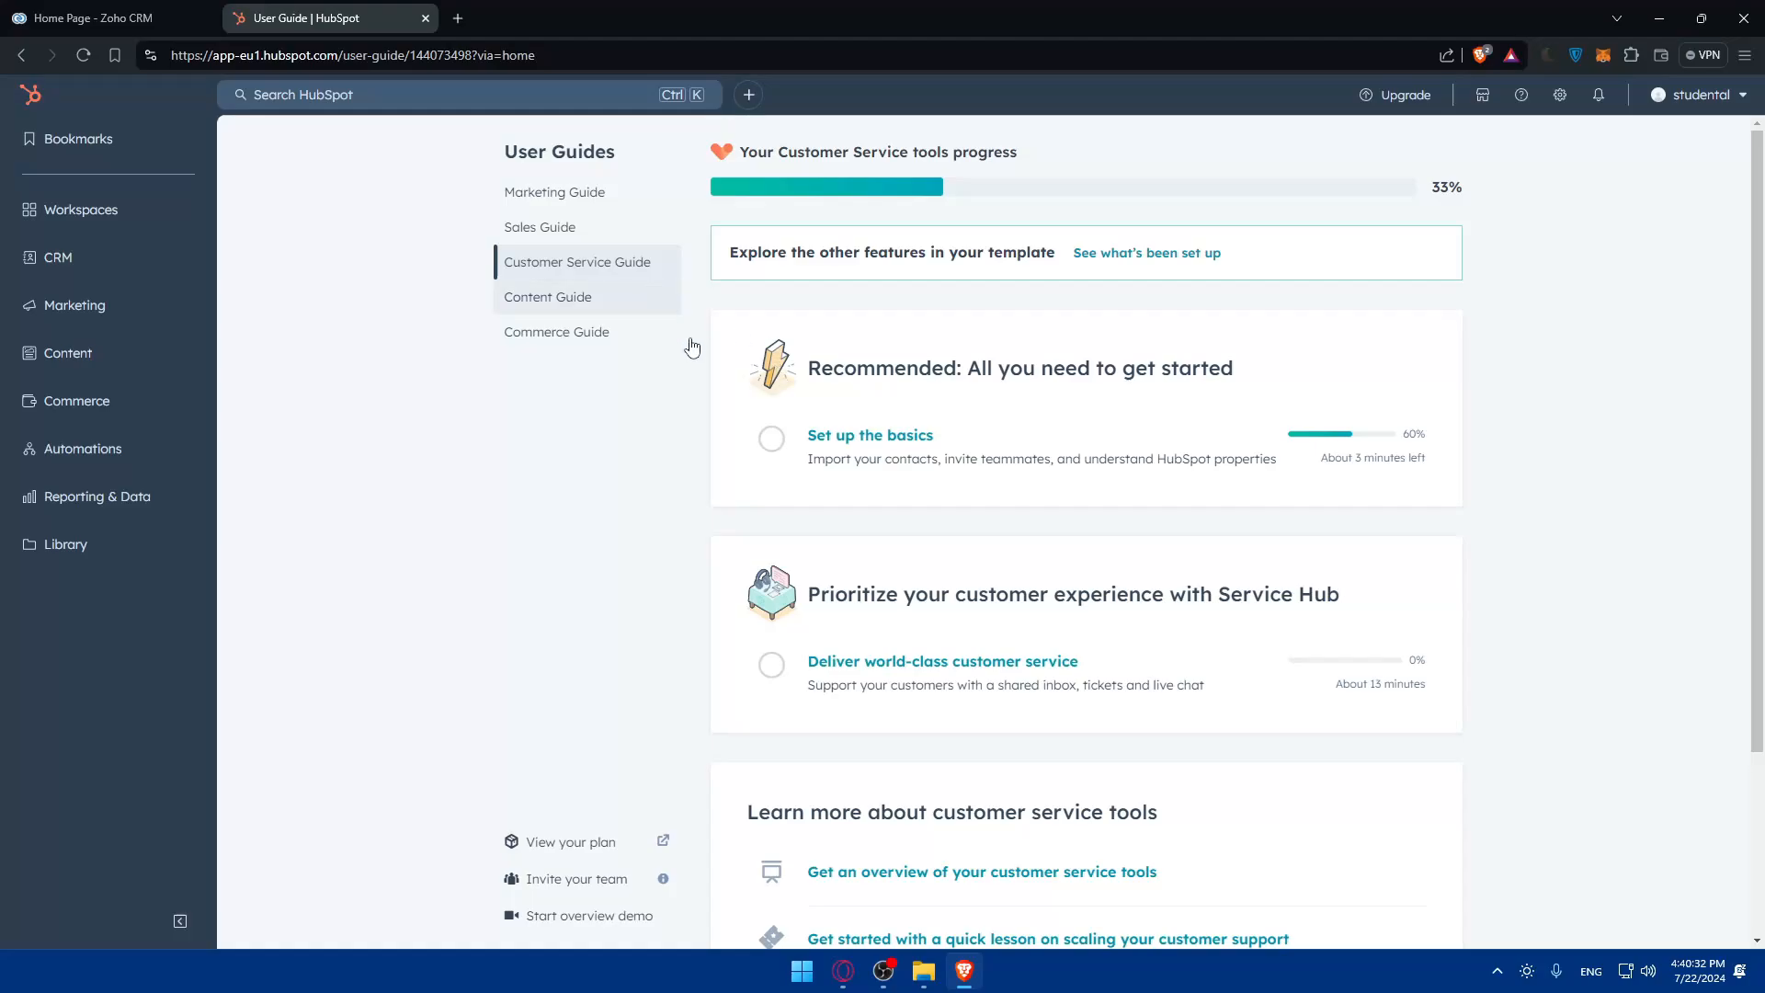
pyautogui.scroll(-3, 889, 336)
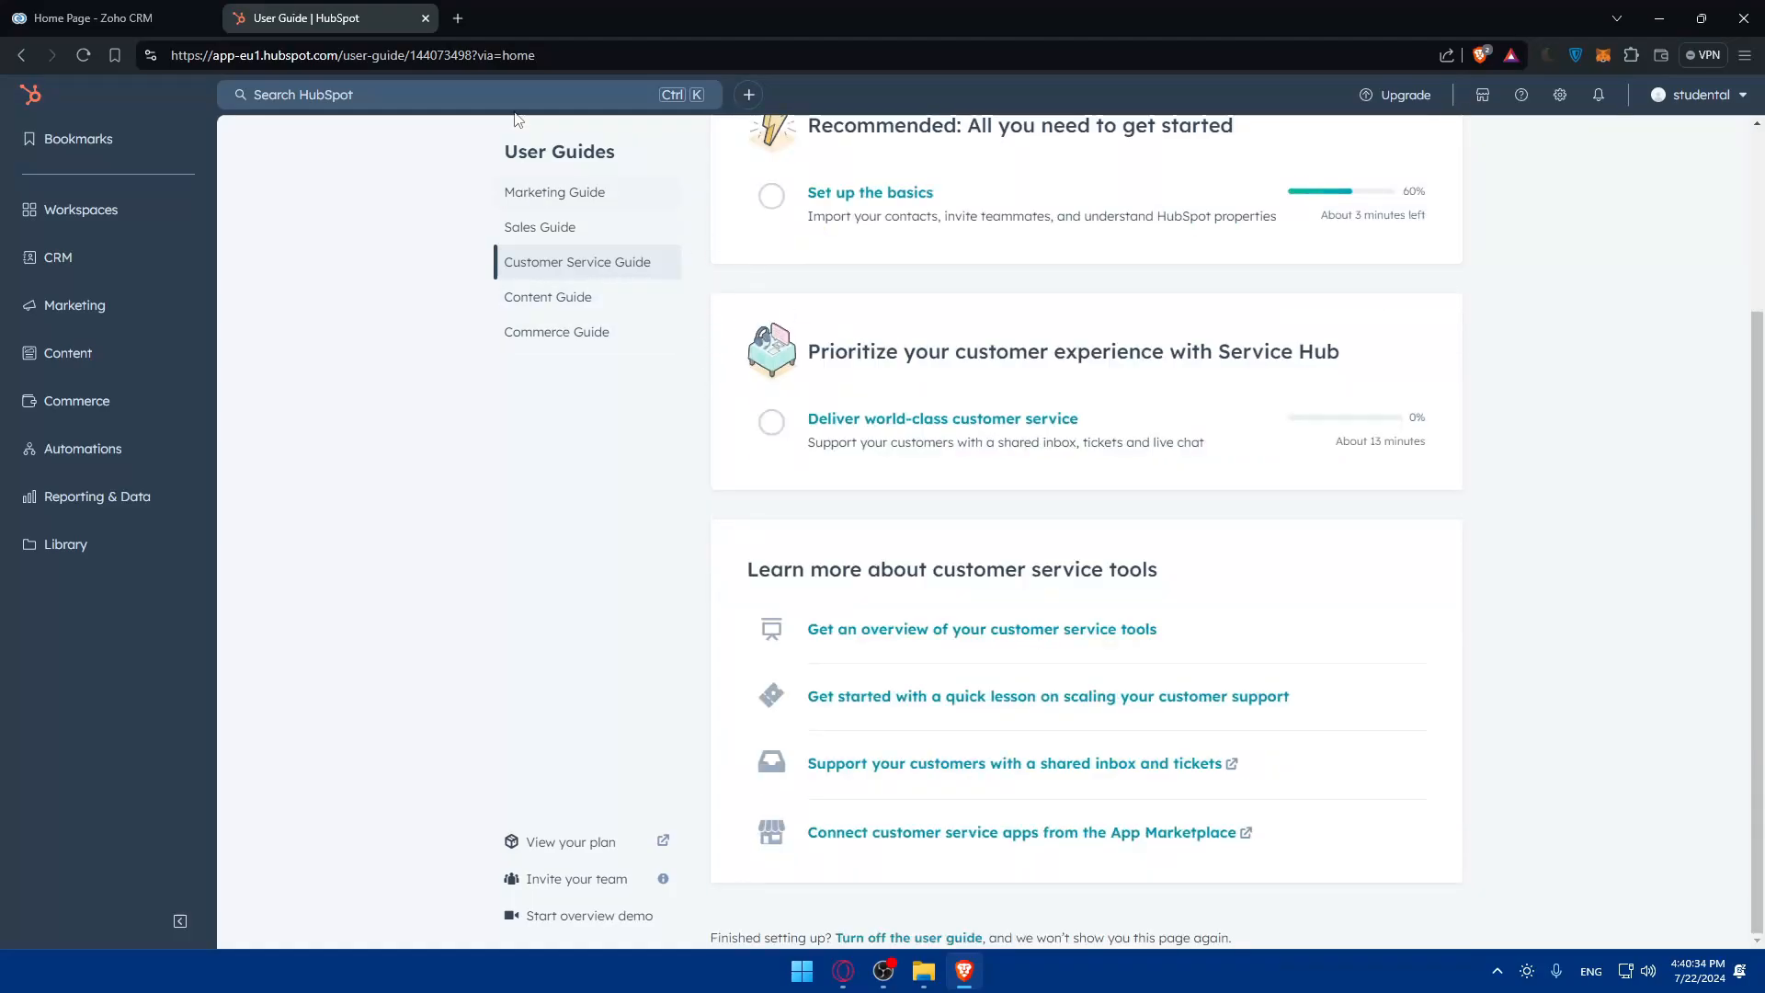
# Open zapier.com in a new browser tab.
pyautogui.click(453, 18)
pyautogui.write('zapier.com')
pyautogui.press('Return')
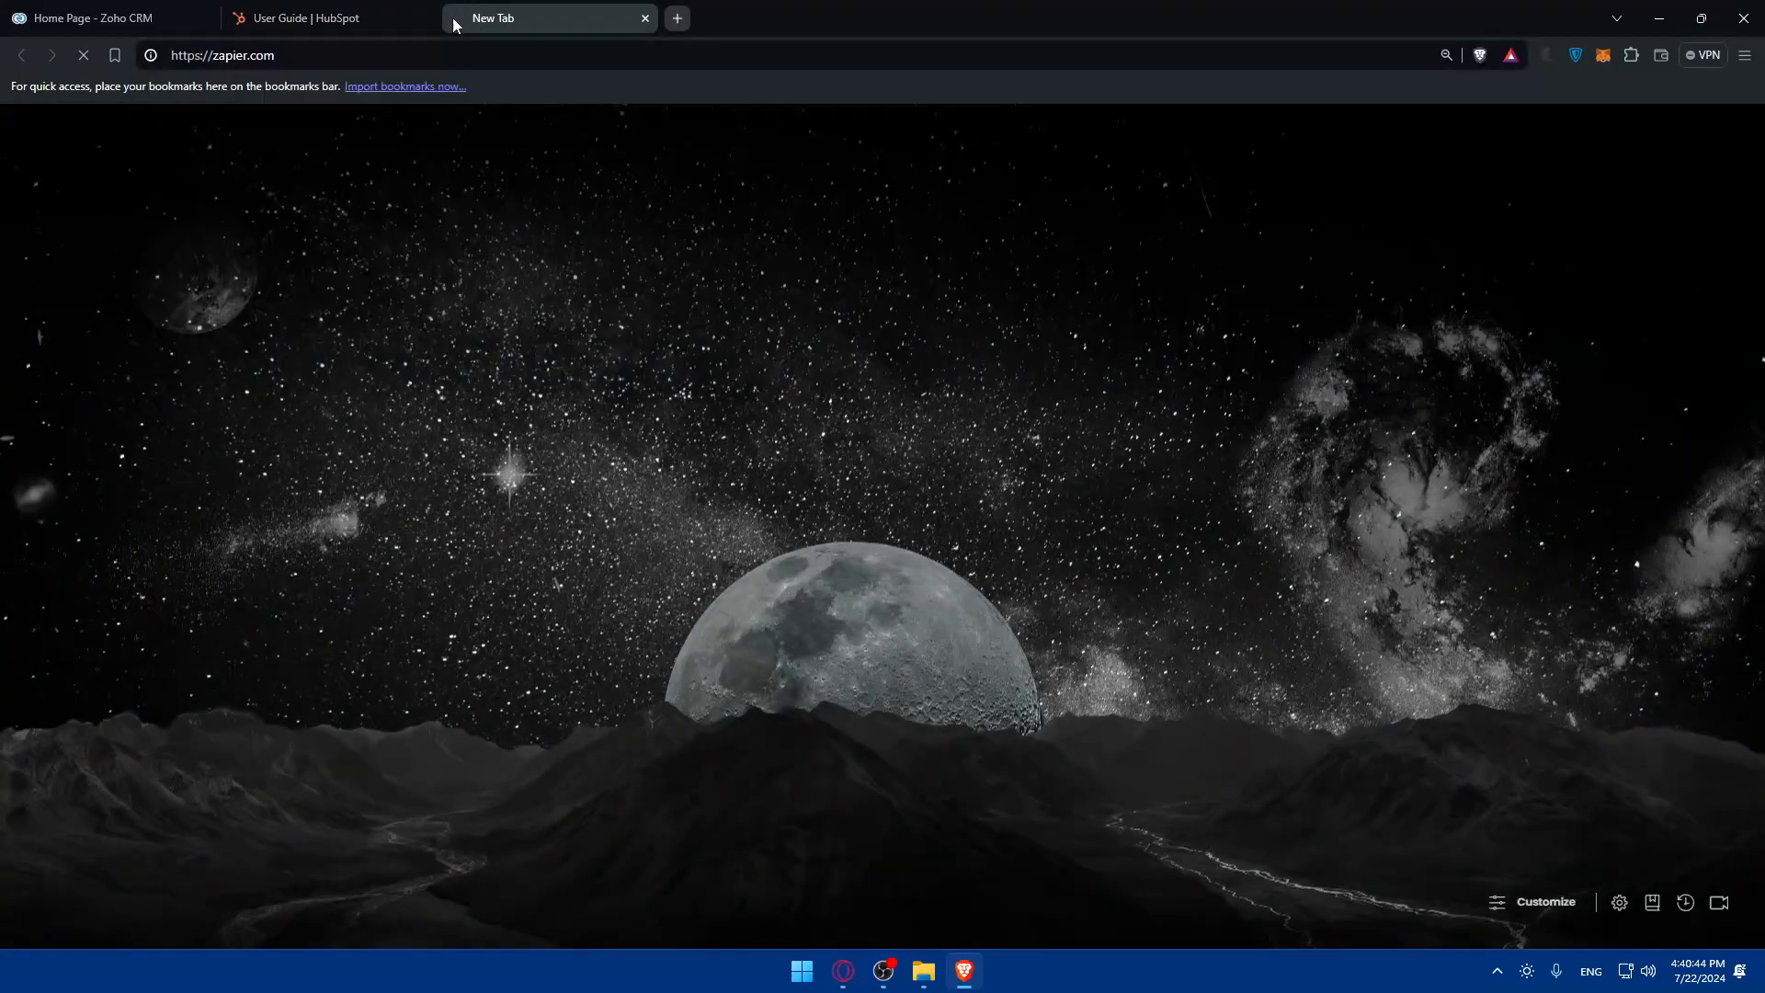
# View Zapier's login page and its sign-up page with the Google option in a private window.
pyautogui.hotkey('ctrl', 'shift', 'n')
pyautogui.write('za')
pyautogui.press('Return')
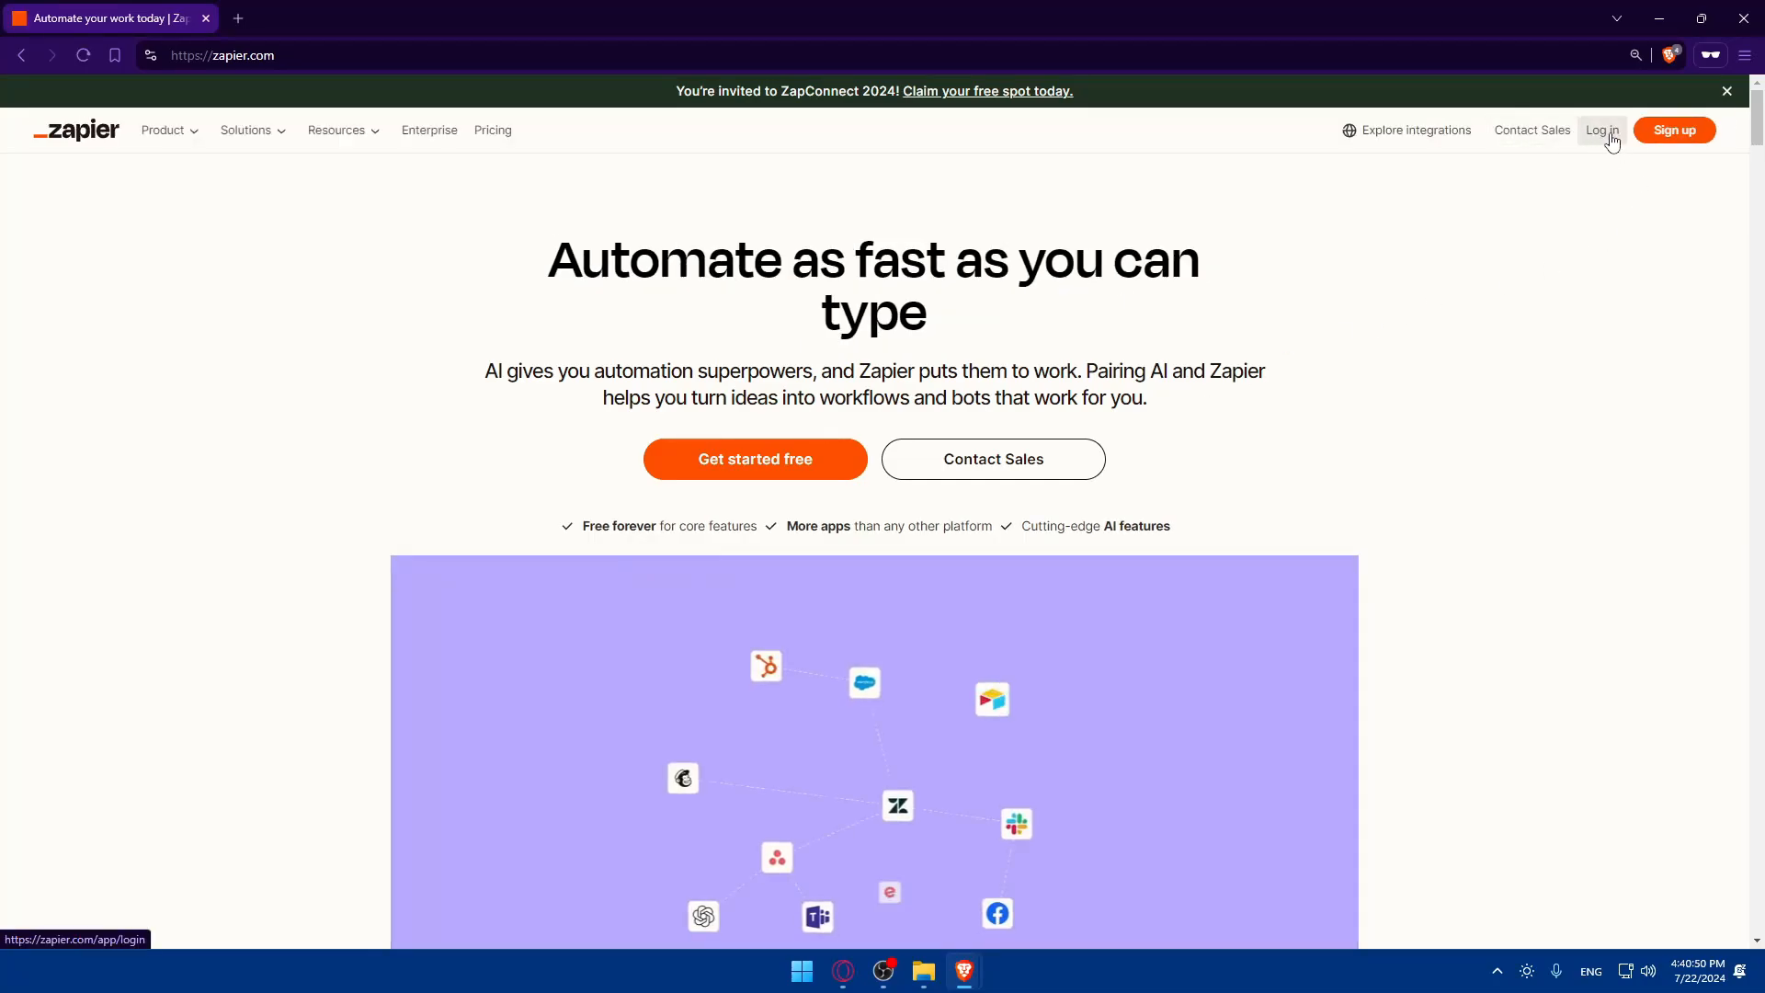
pyautogui.click(1604, 131)
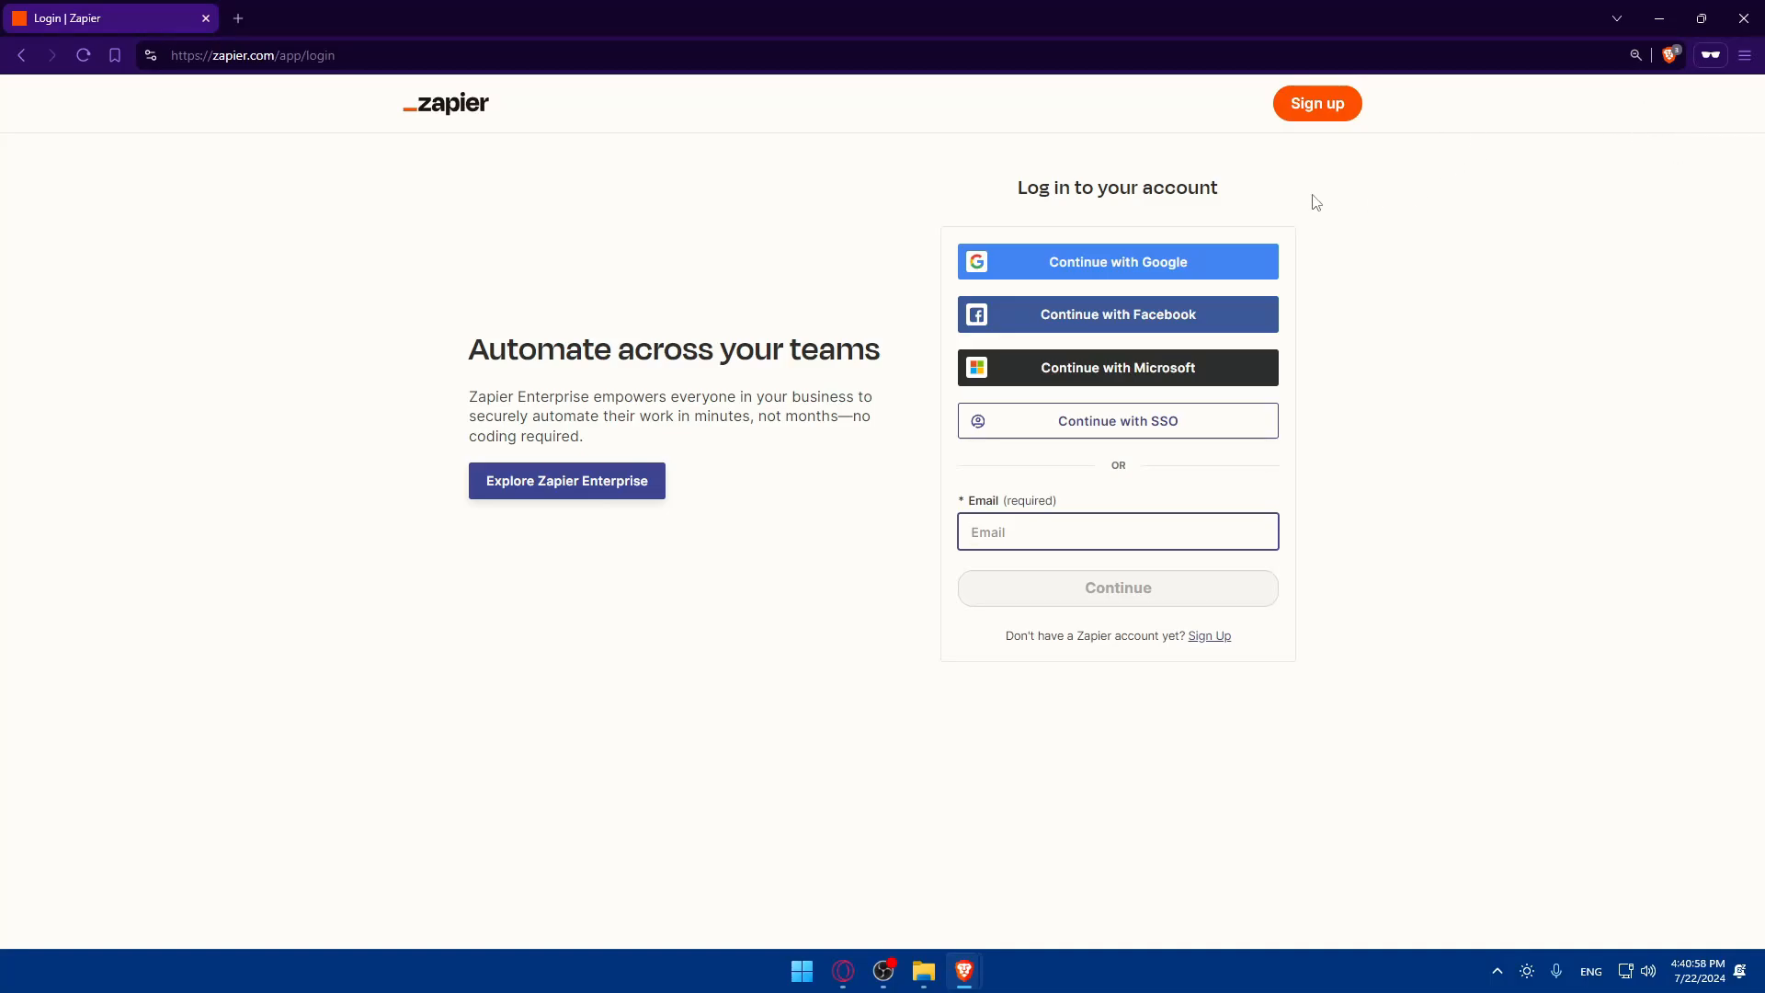
pyautogui.click(1321, 110)
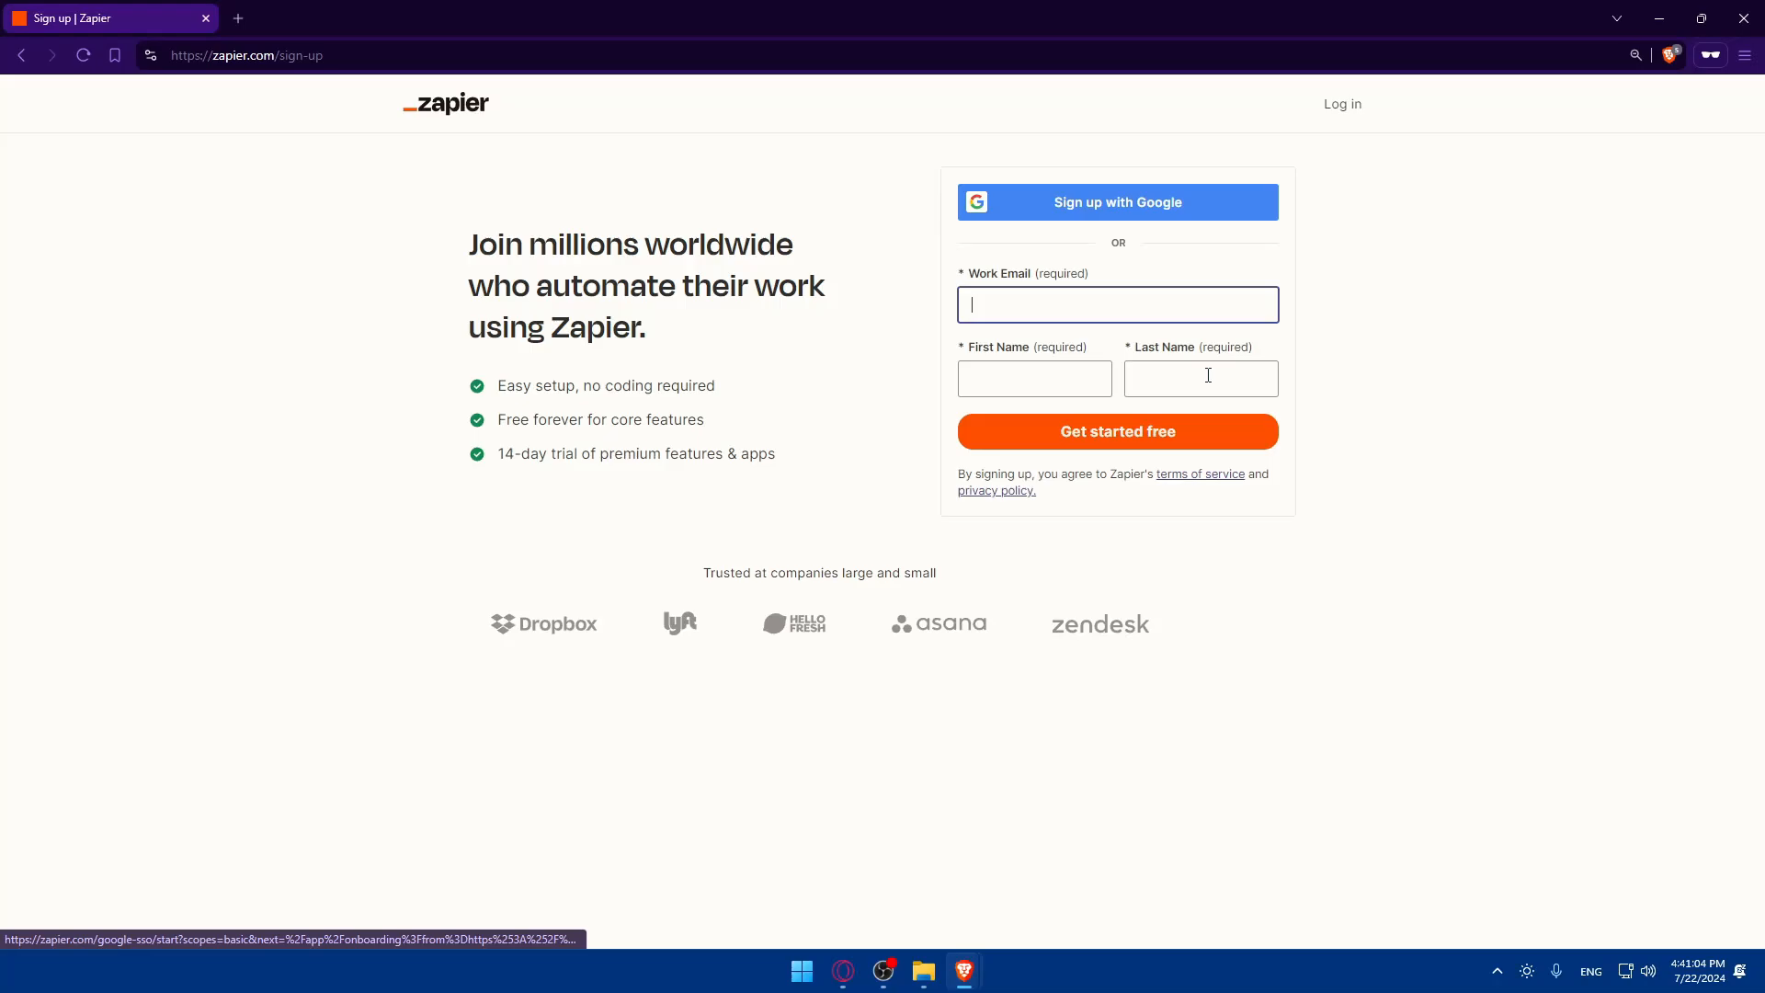
pyautogui.click(1143, 202)
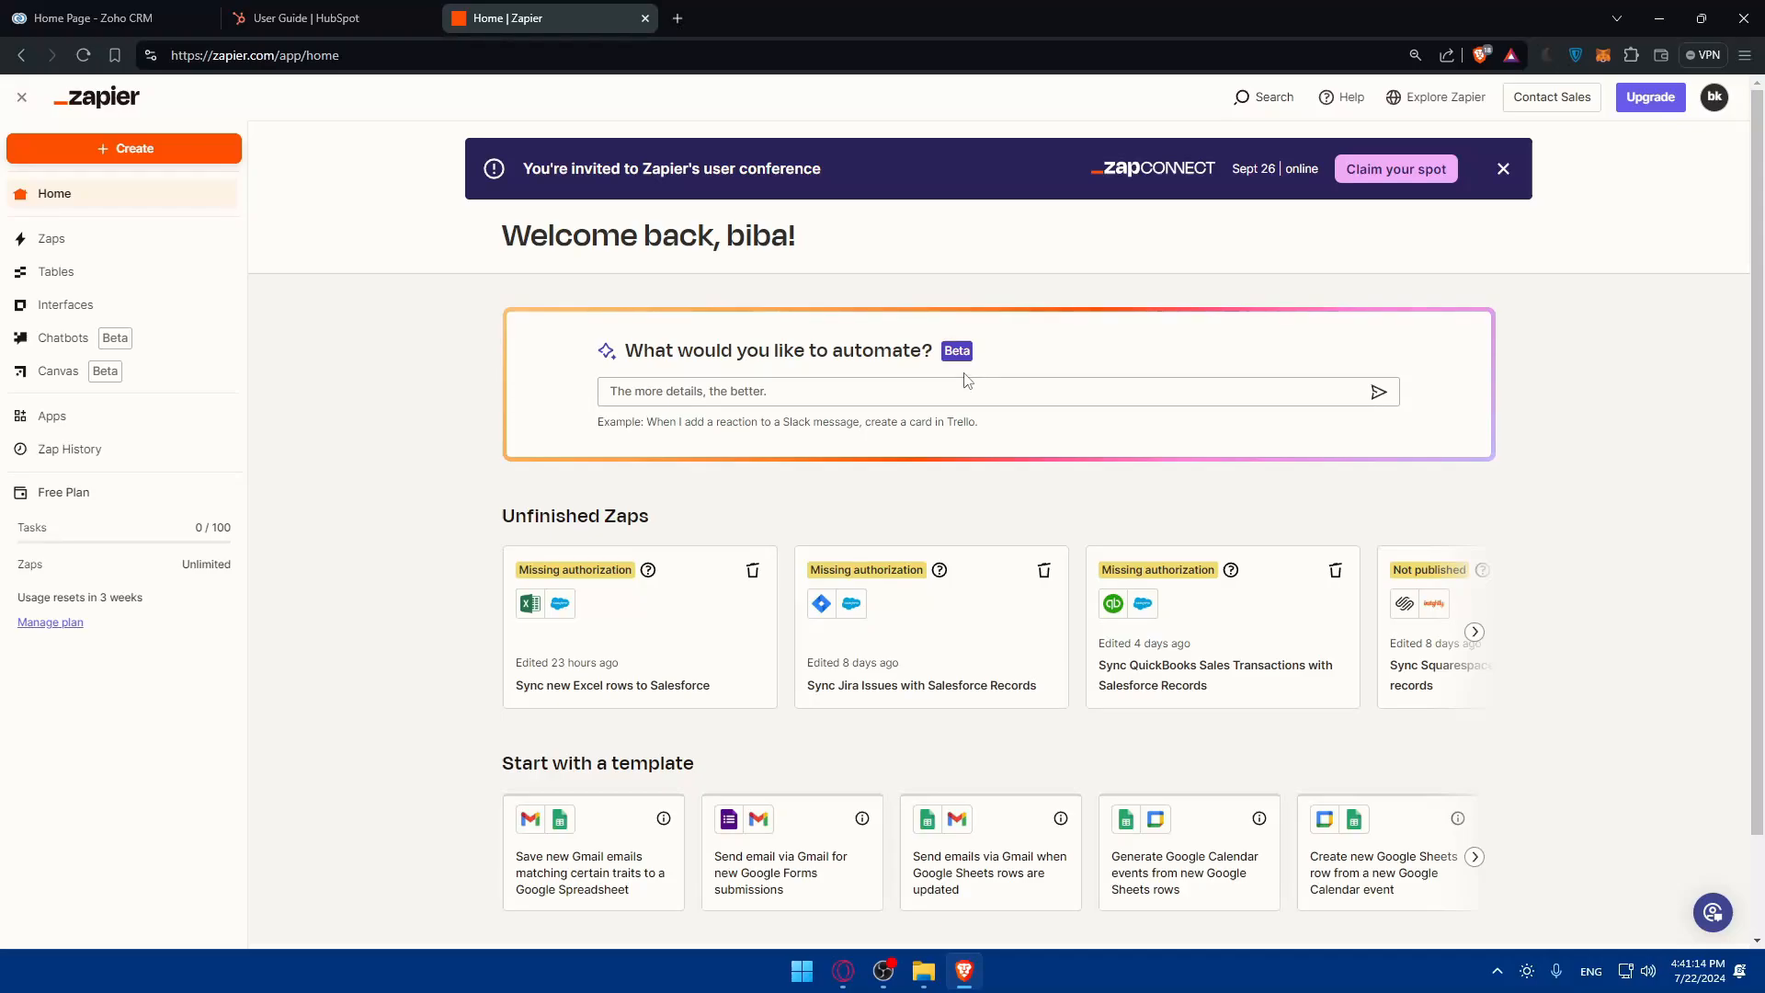
# Point out the Free Plan usage on the Zapier home page and open the Apps page.
pyautogui.moveTo(233, 571); pyautogui.dragTo(182, 566)
pyautogui.click(228, 570)
pyautogui.click(308, 587)
pyautogui.click(80, 429)
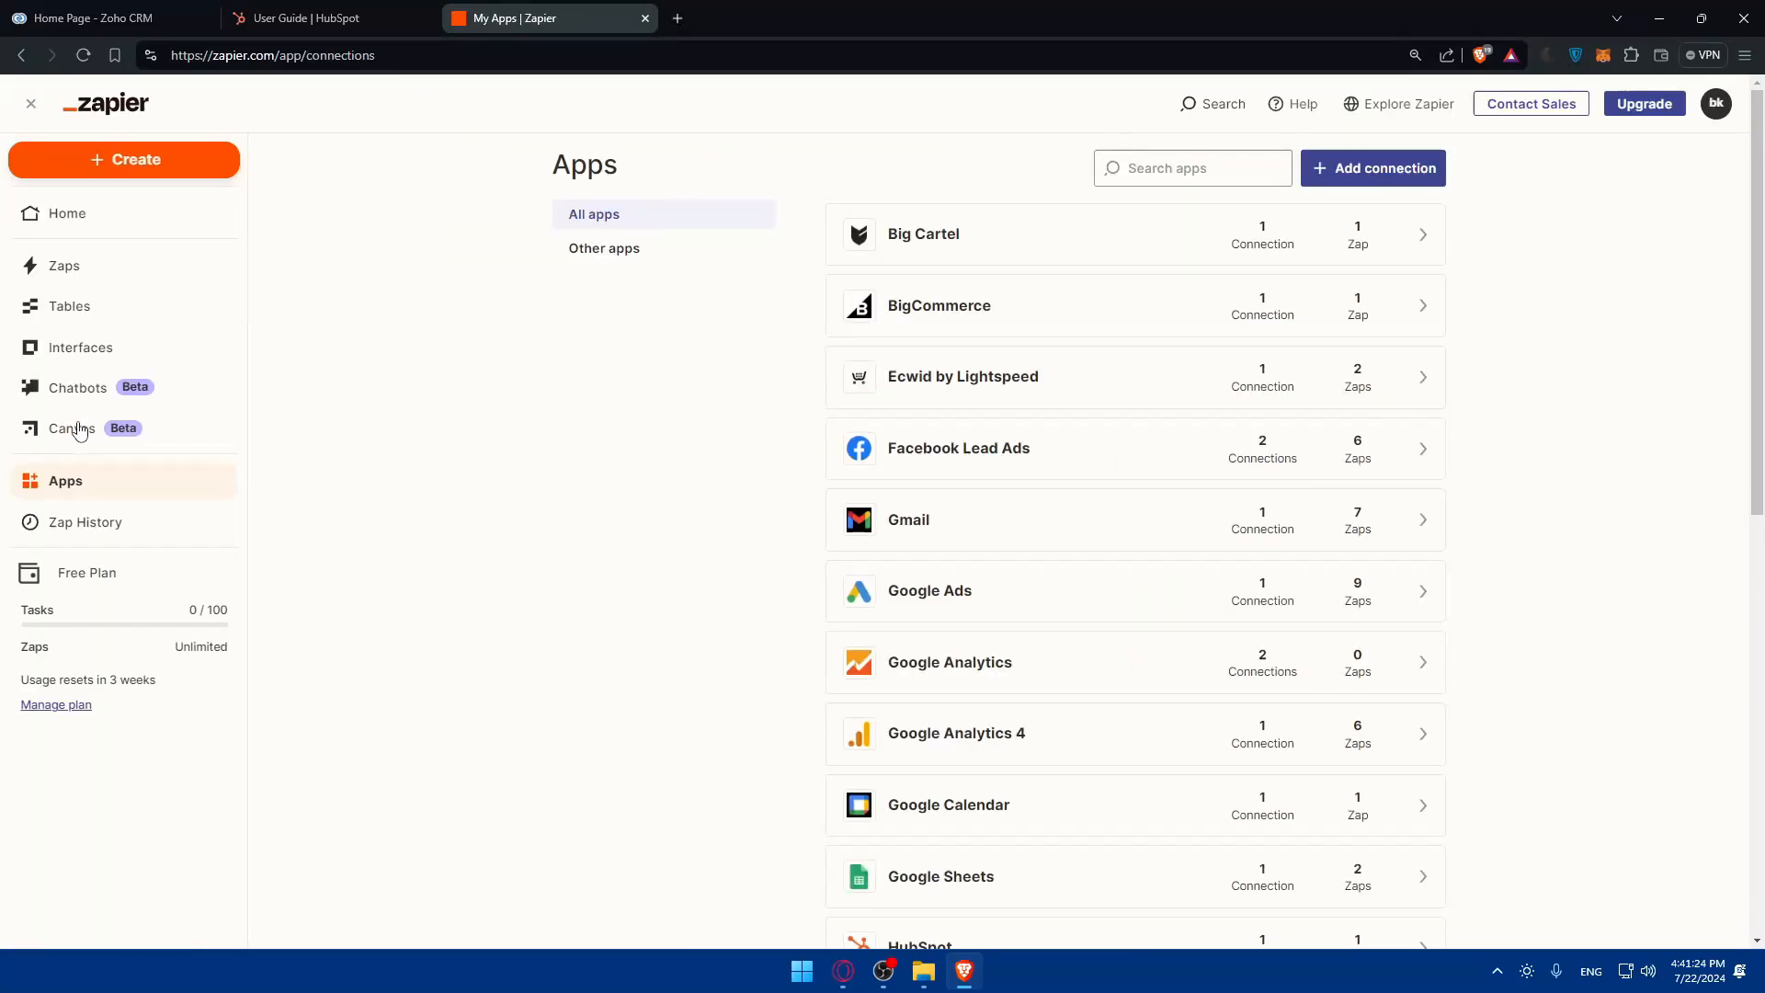
# Search the apps for hubspot, start a new HubSpot connection, and choose the test account for it.
pyautogui.click(1174, 170)
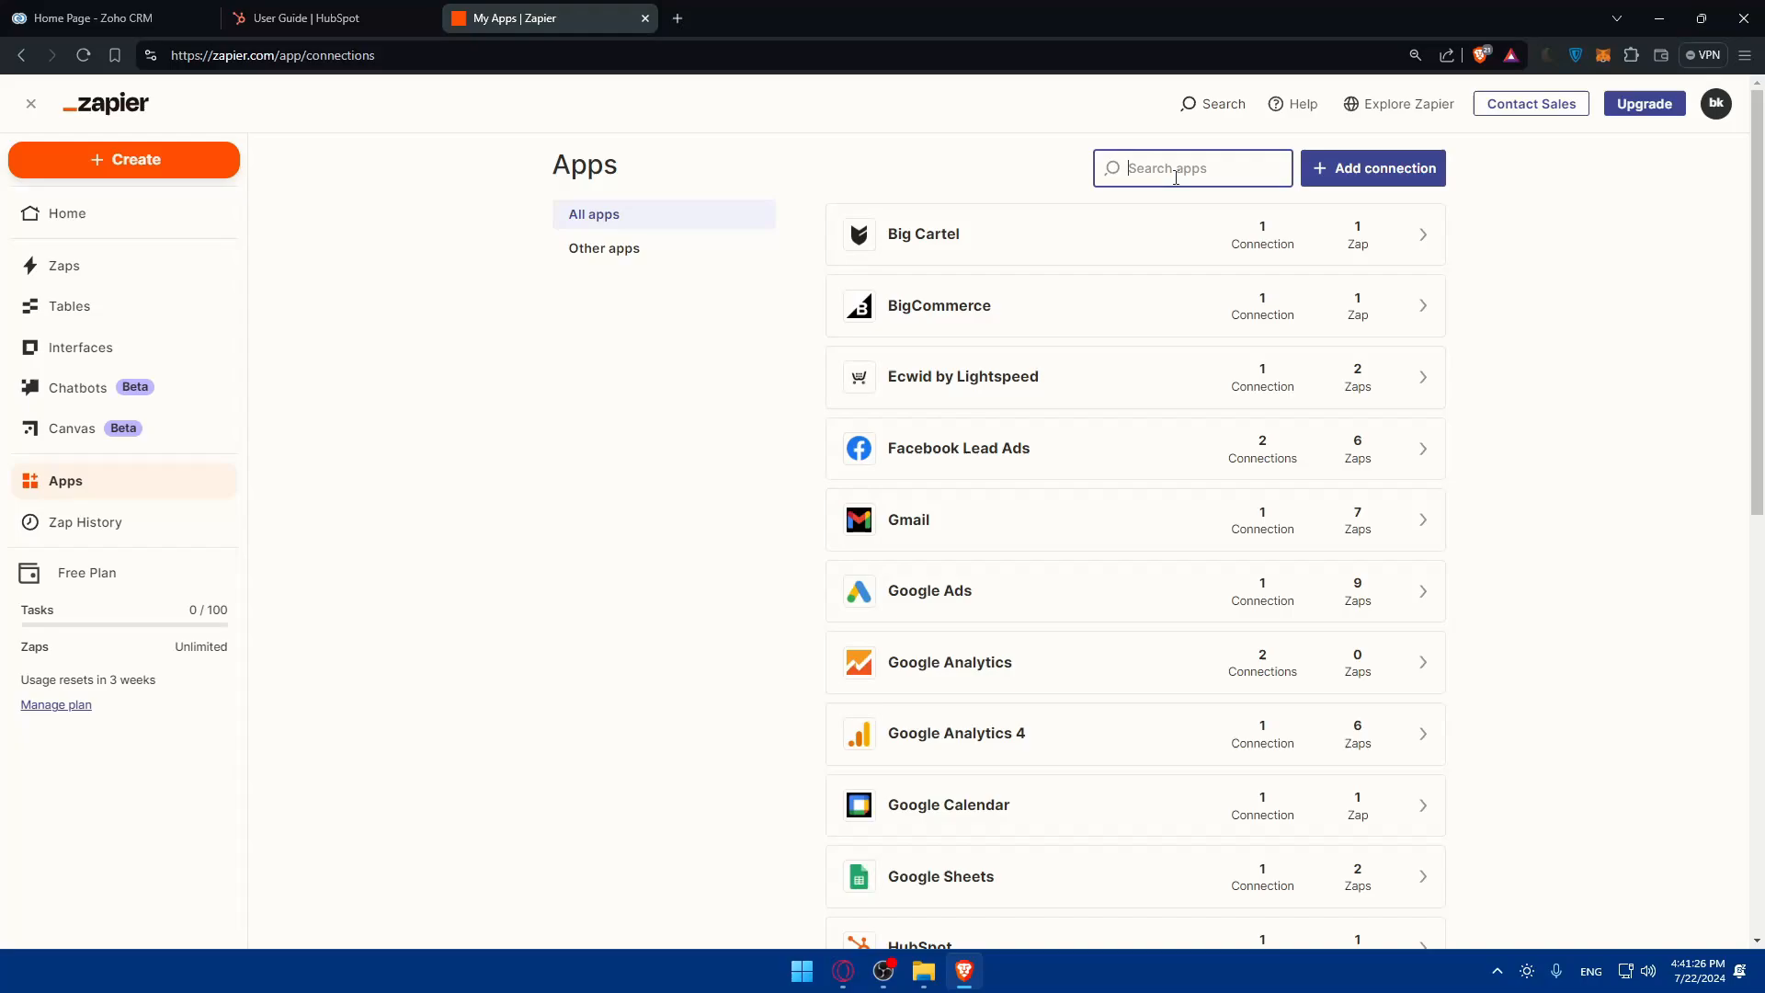
pyautogui.write('hubspot')
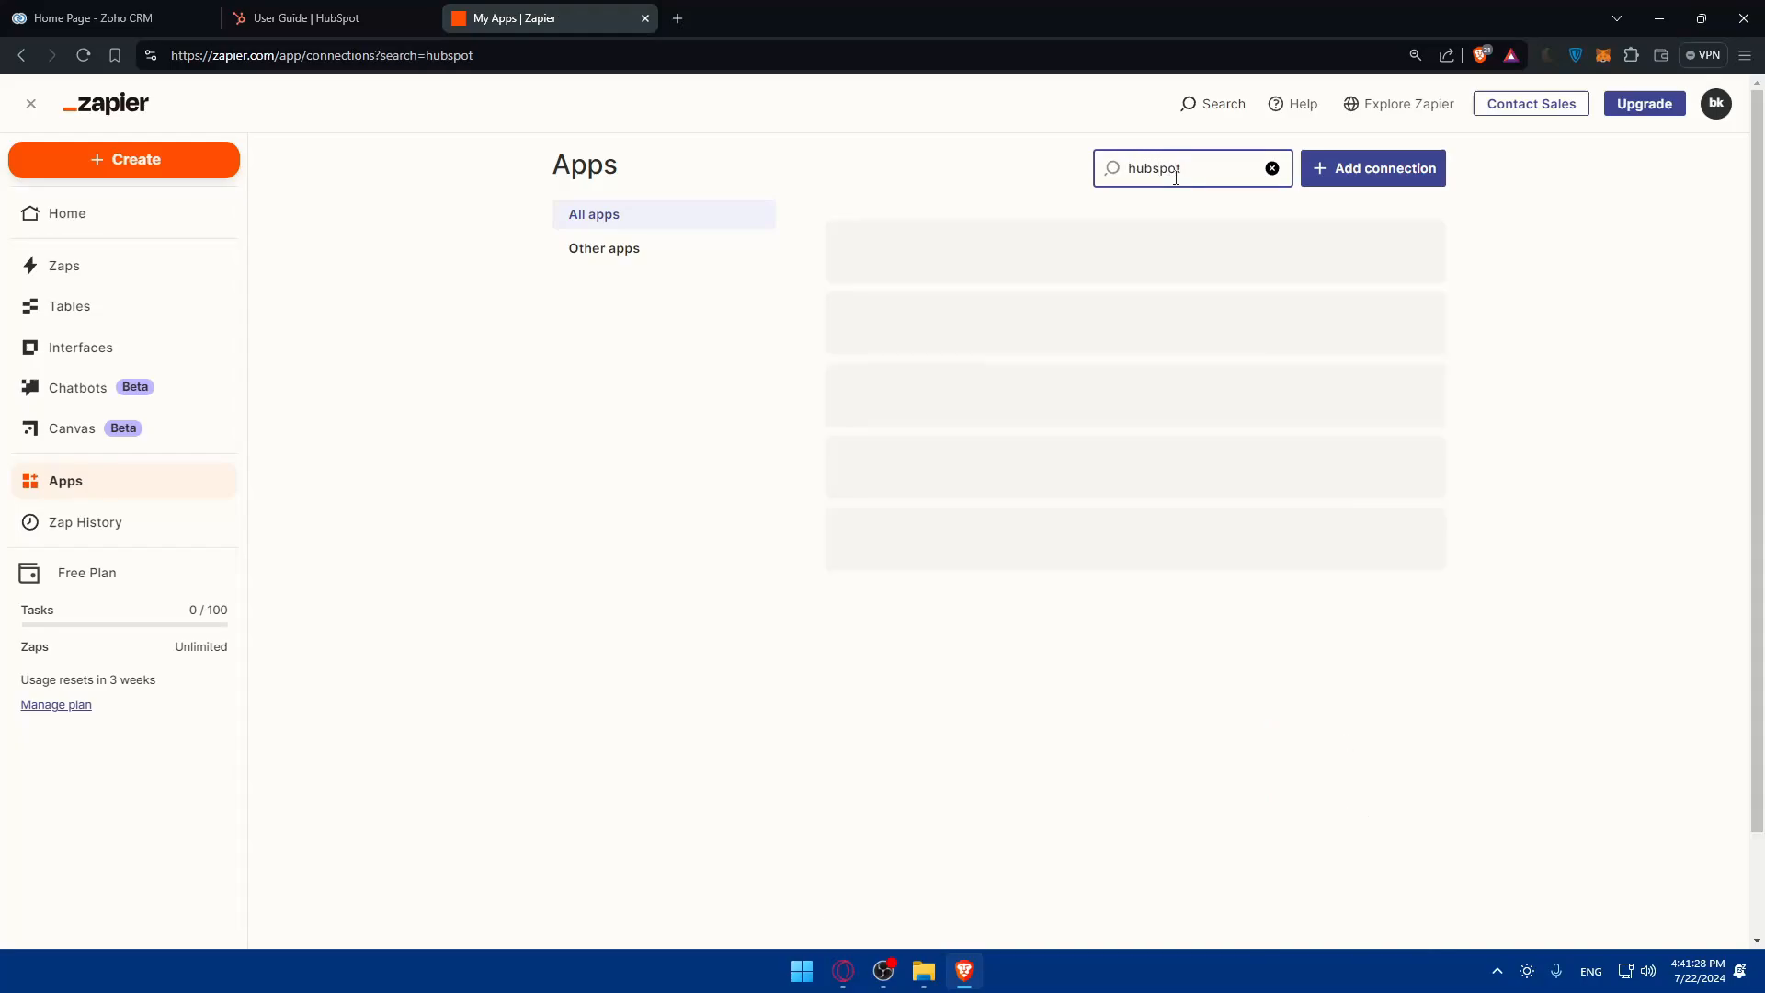
pyautogui.click(1406, 351)
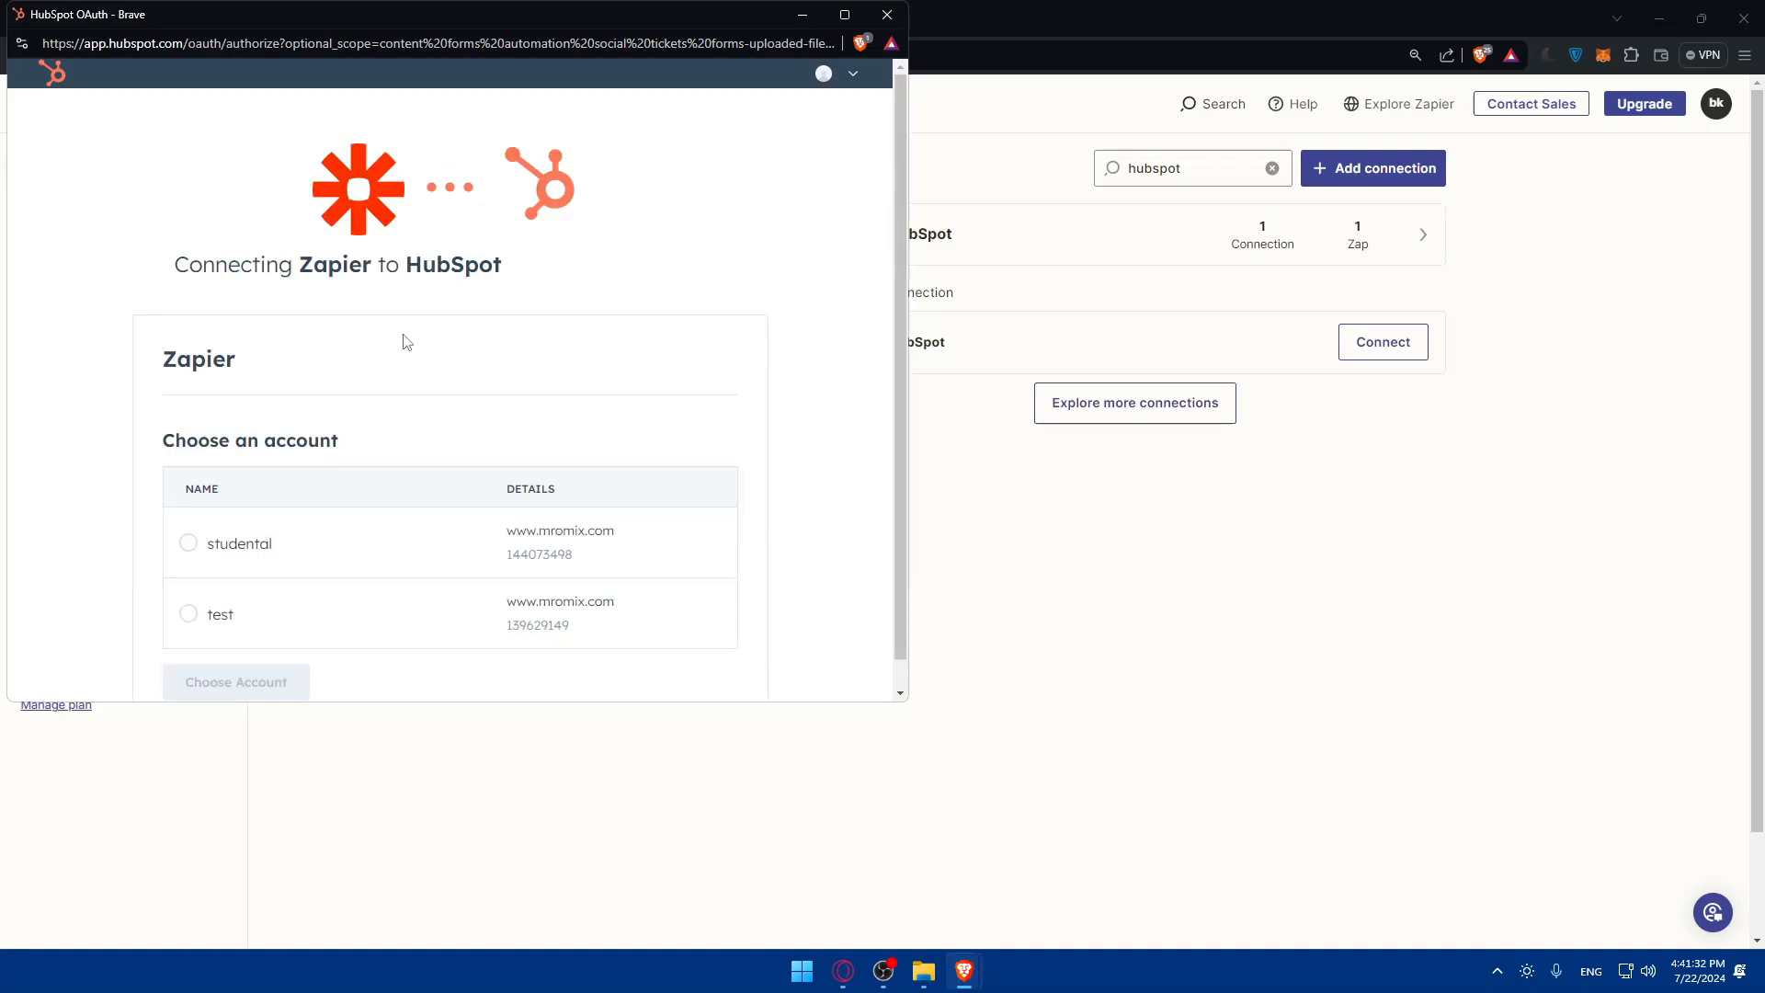
pyautogui.click(188, 513)
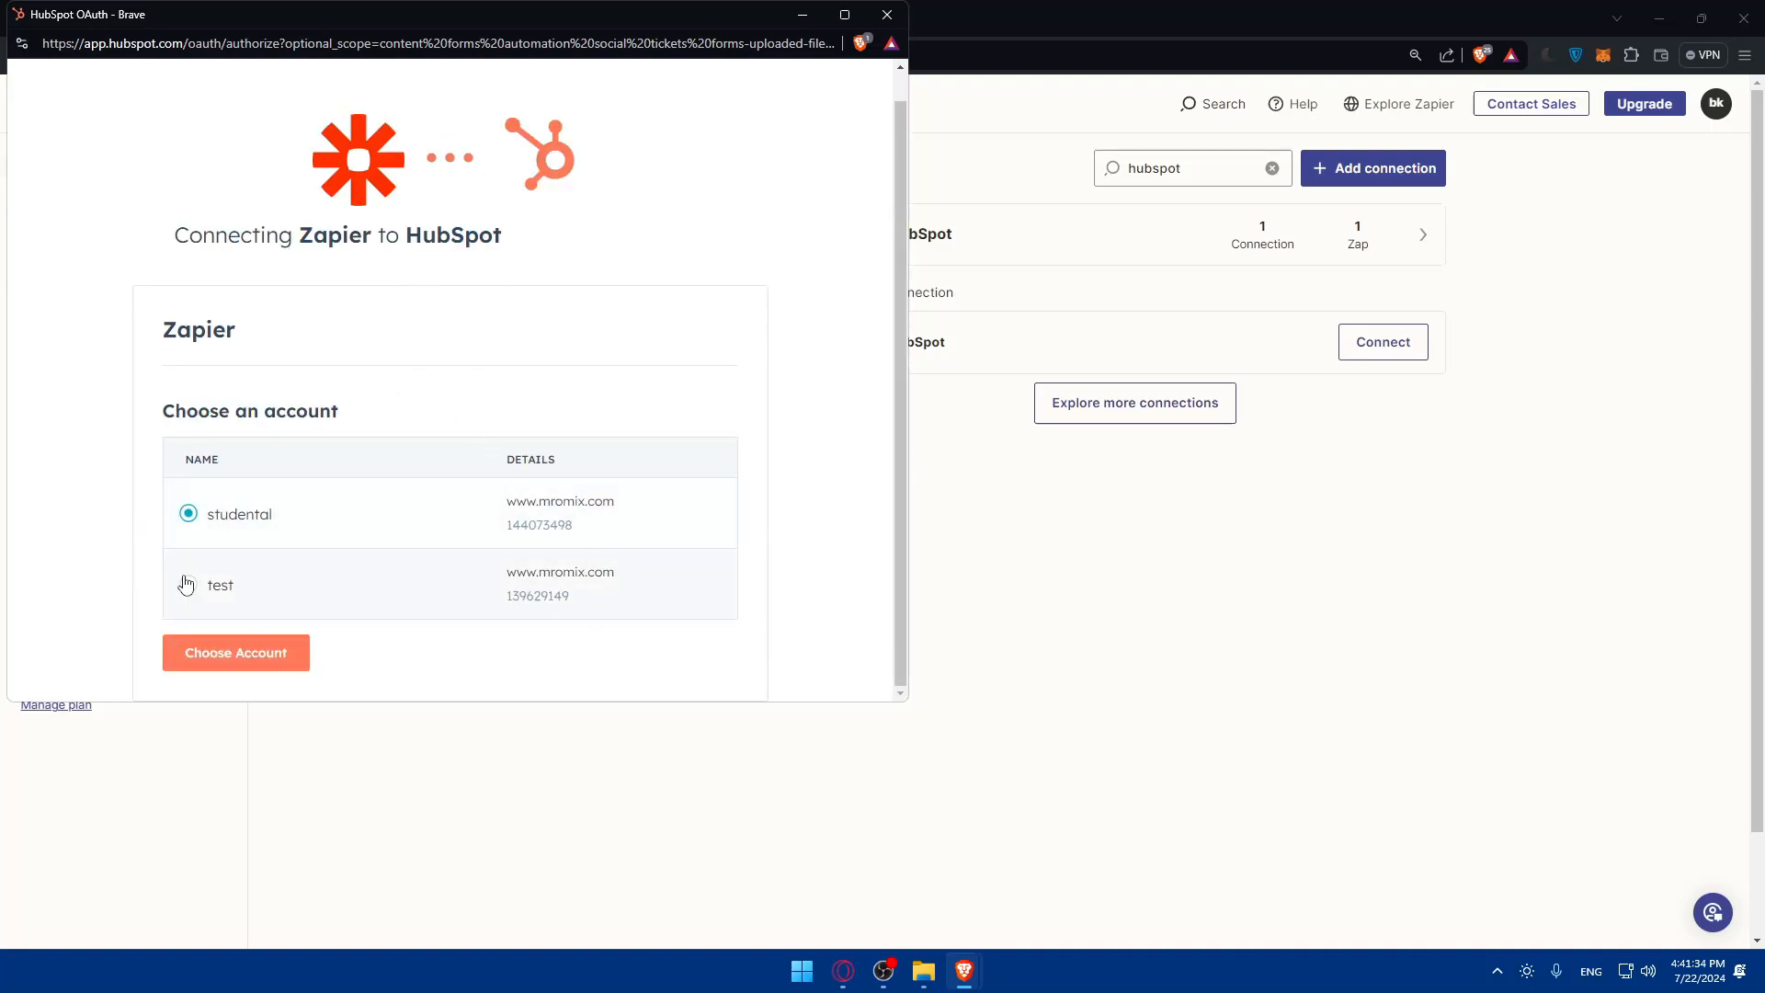
pyautogui.click(189, 583)
pyautogui.click(189, 513)
pyautogui.click(188, 584)
pyautogui.click(248, 652)
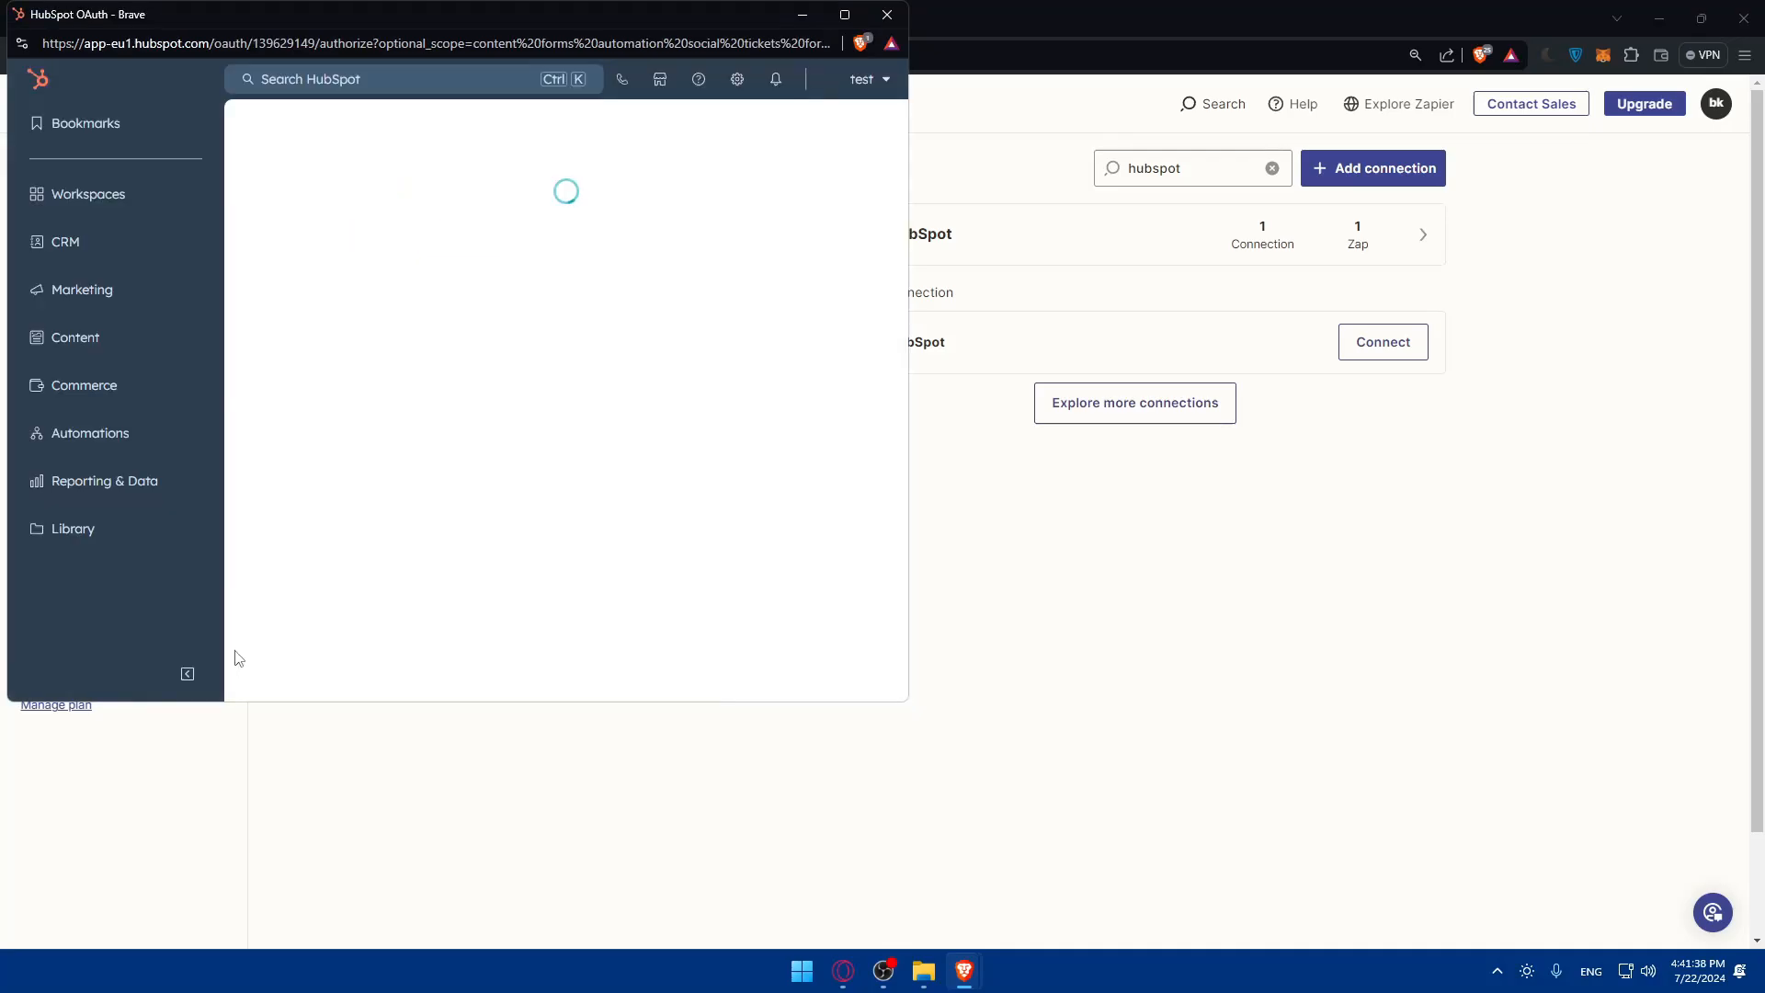
# Accept the third-party terms, highlight the access Zapier requests, and close the HubSpot authorization window without connecting the app.
pyautogui.scroll(-3, 504, 417)
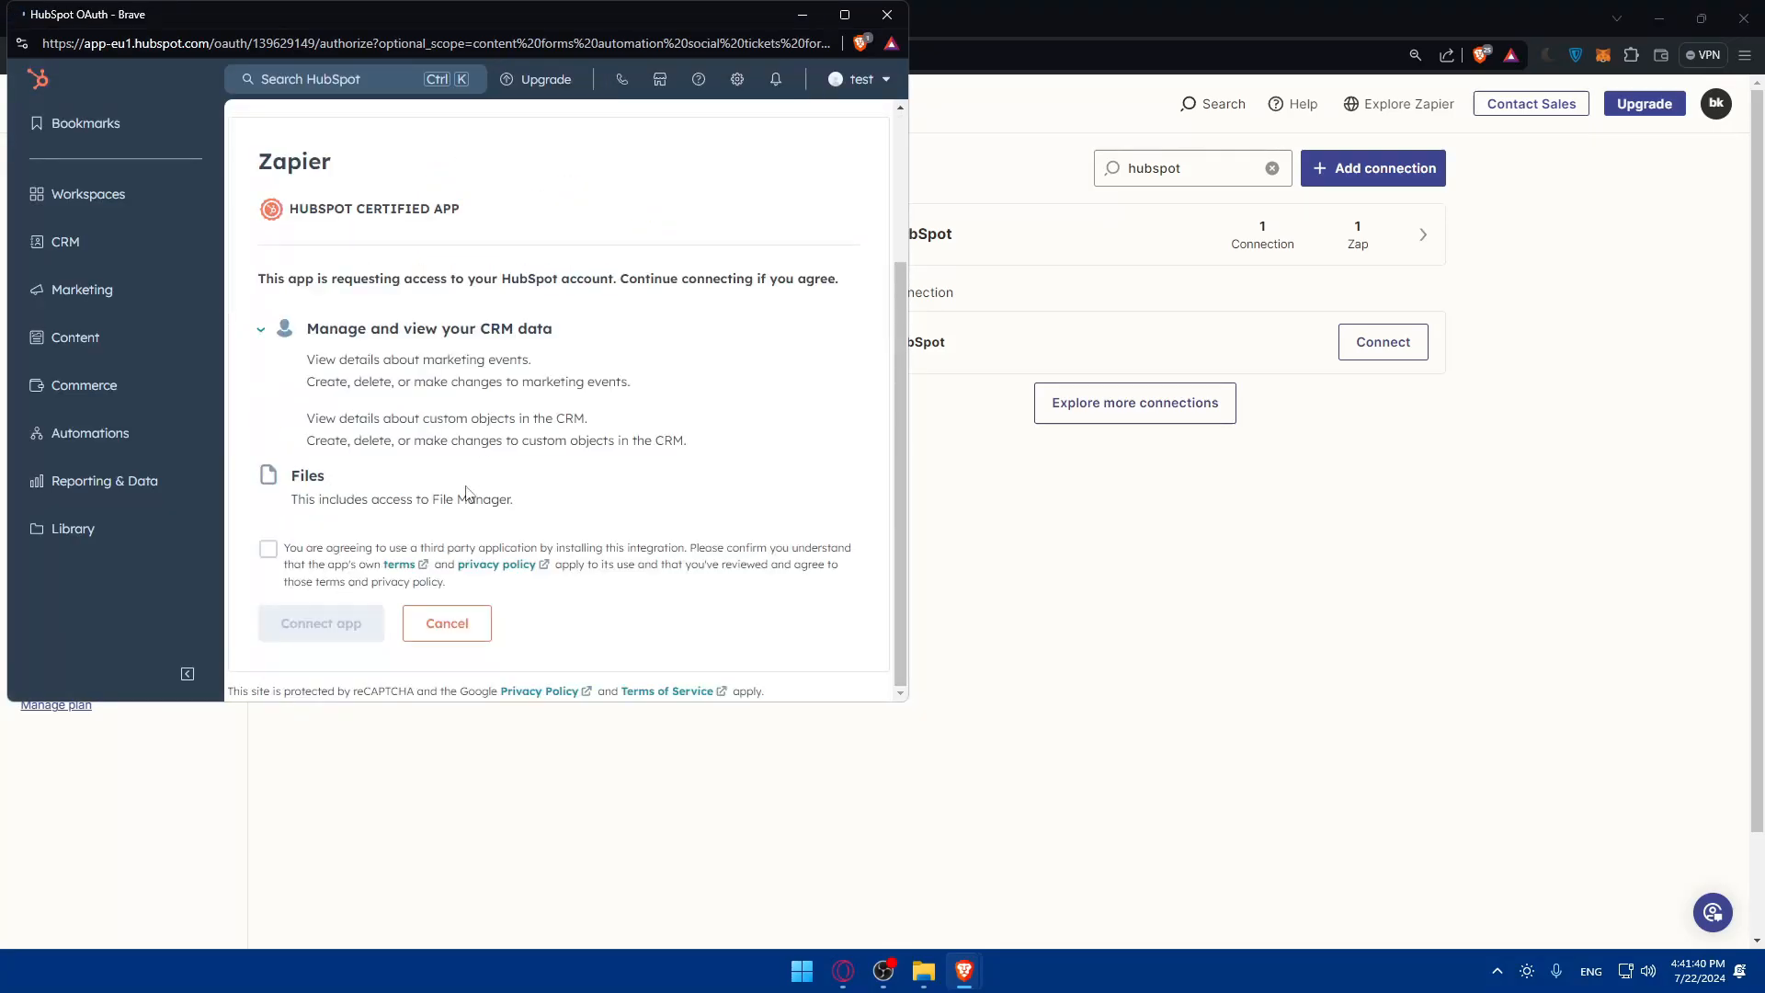
pyautogui.click(268, 552)
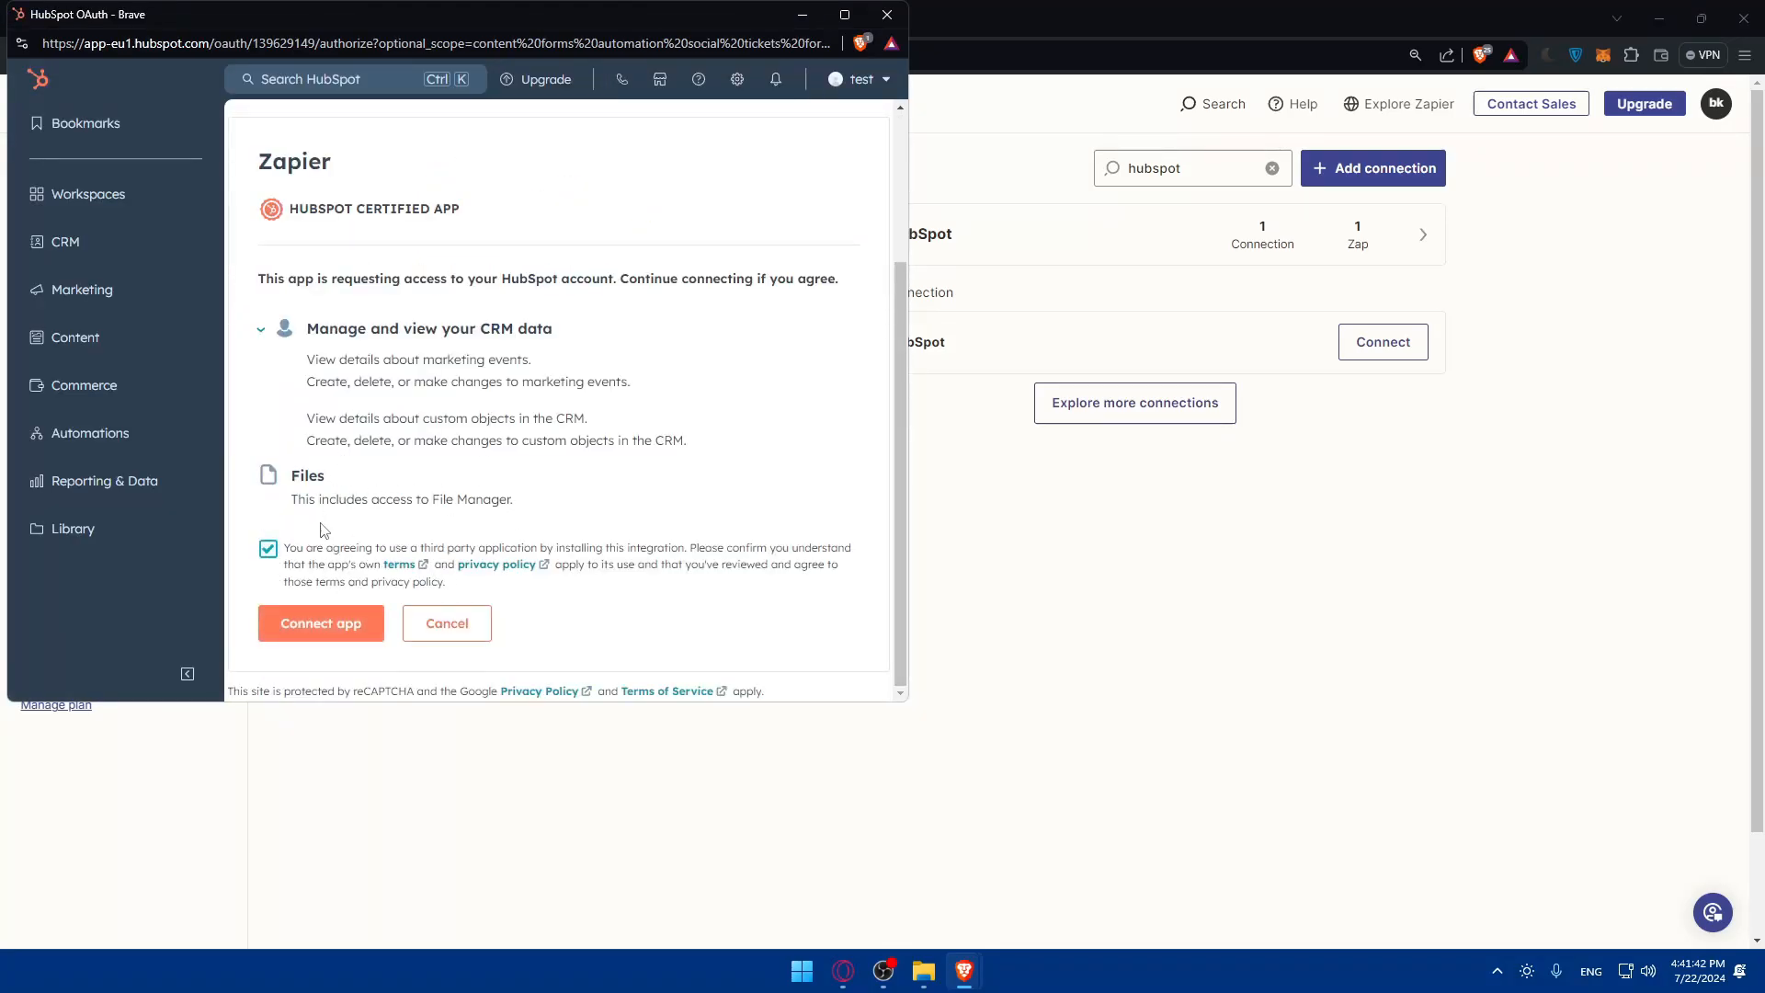
pyautogui.moveTo(304, 355); pyautogui.dragTo(512, 499)
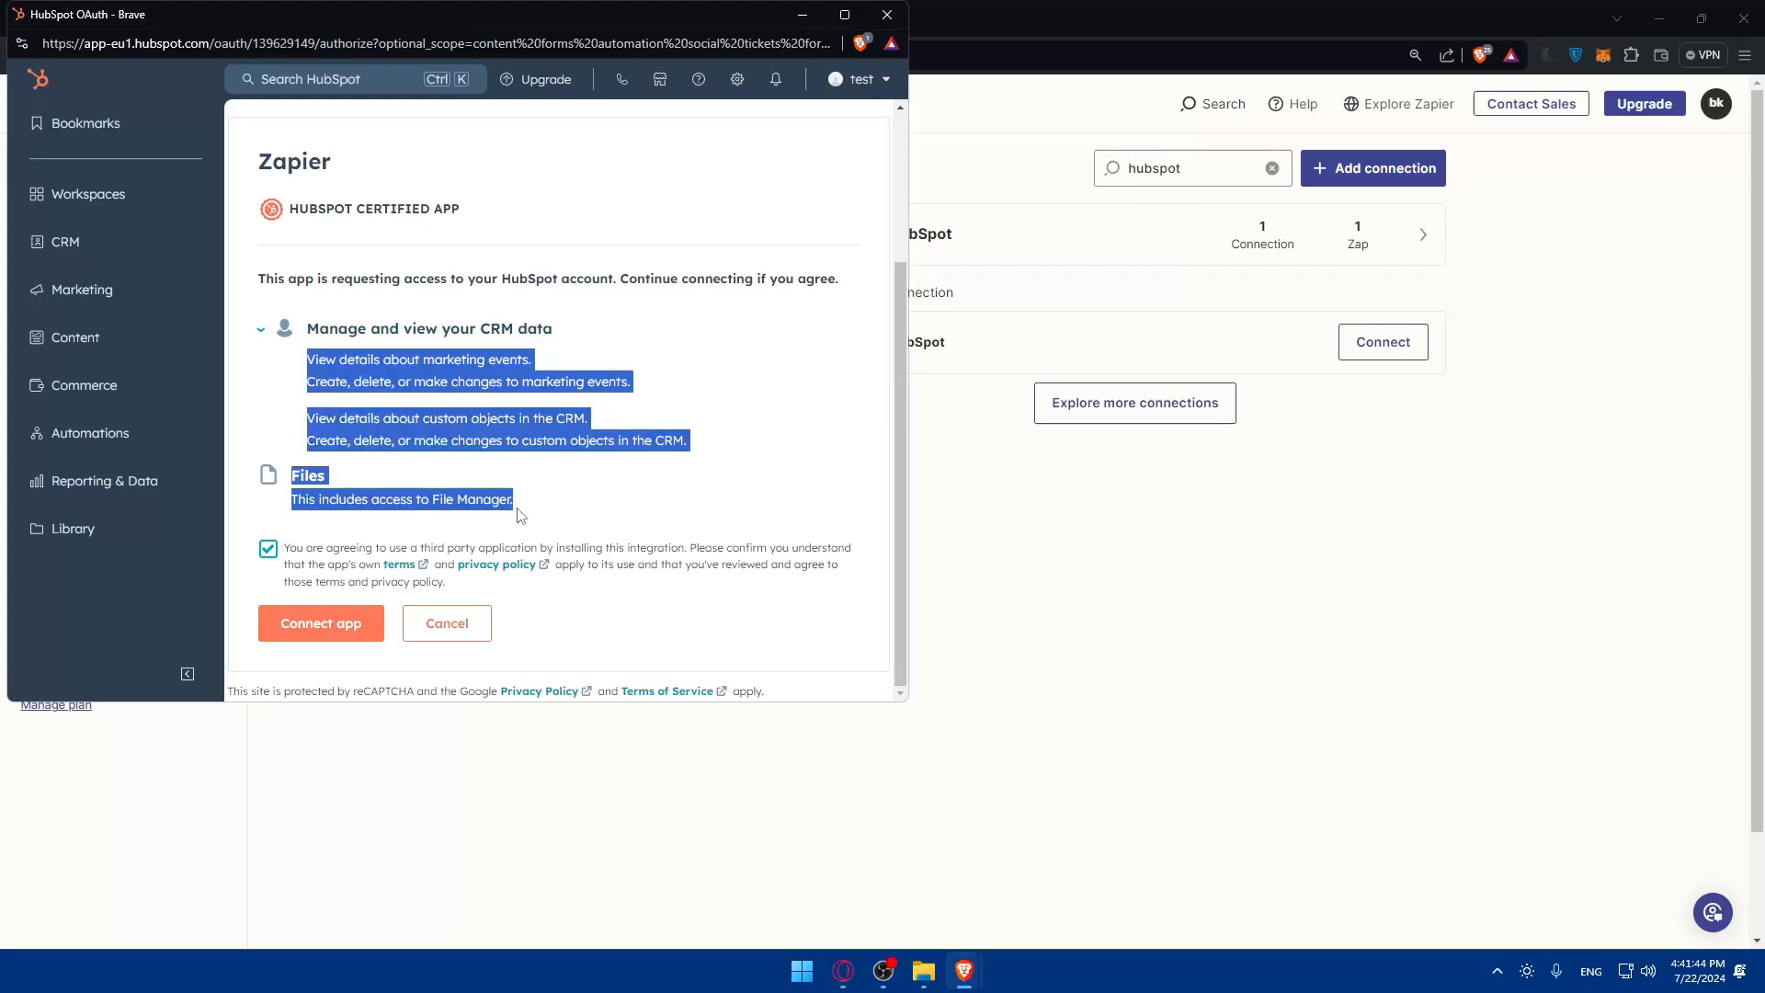
pyautogui.click(507, 501)
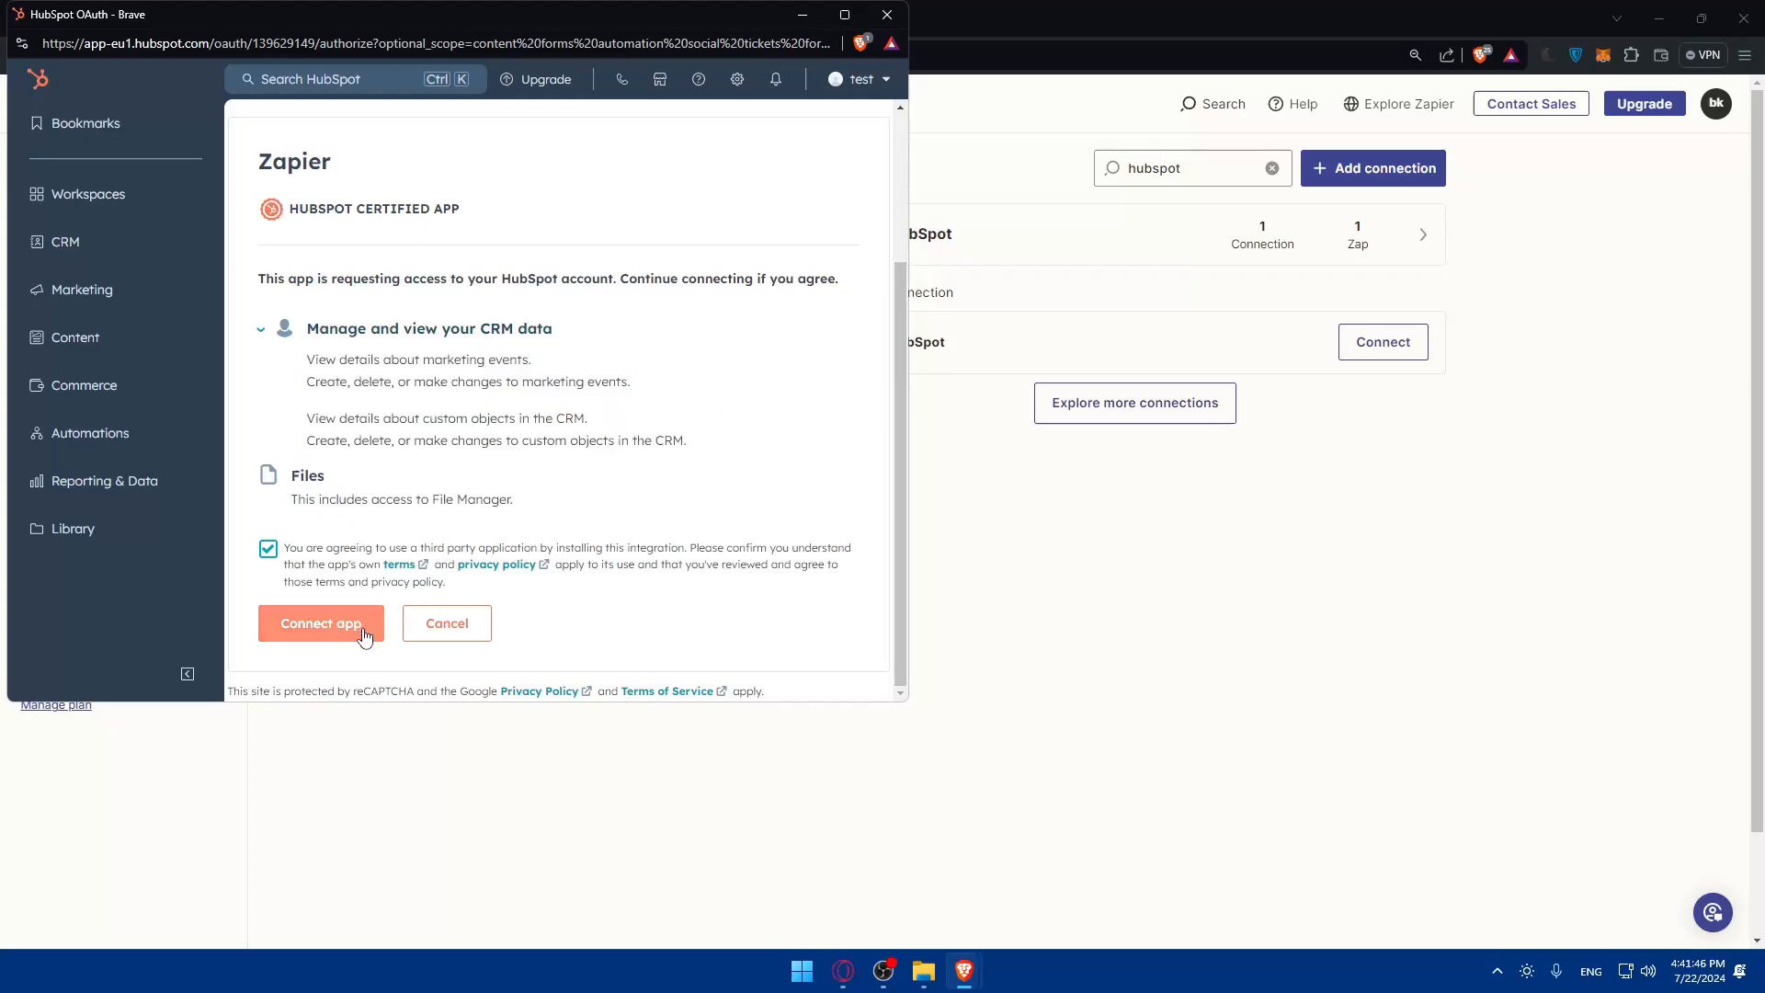
pyautogui.click(887, 16)
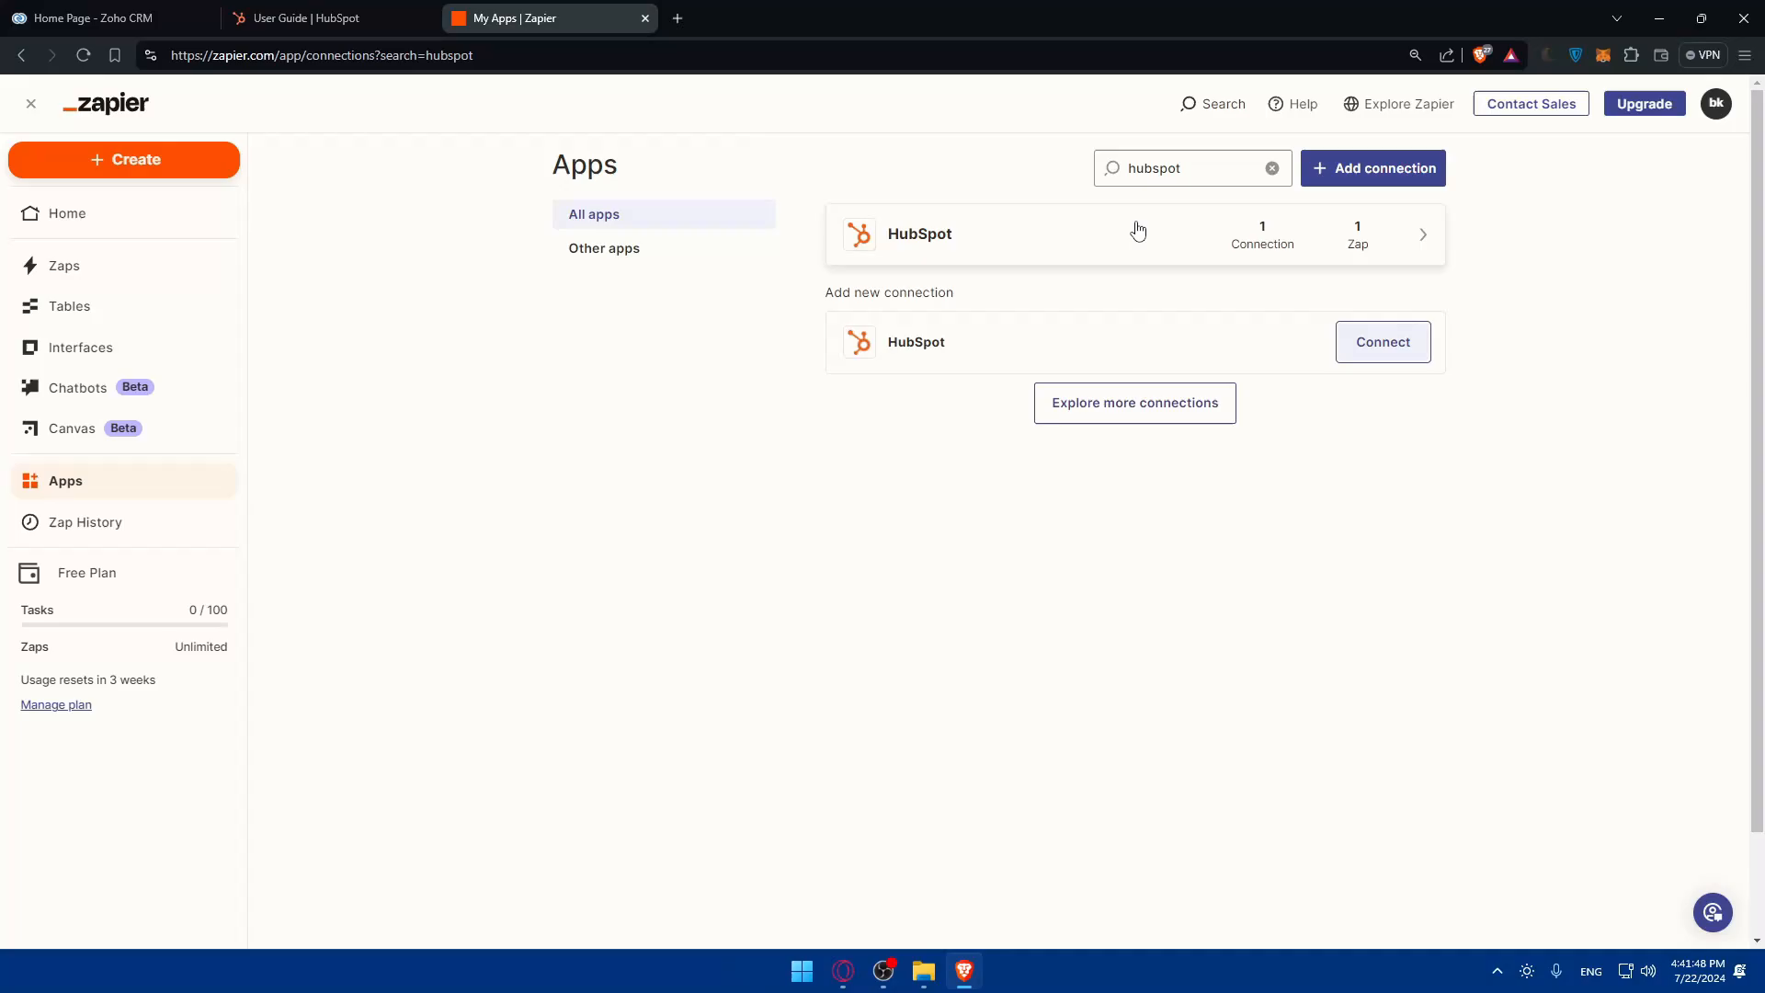
# View the existing HubSpot connection's details and return to the Zapier apps list.
pyautogui.click(1134, 234)
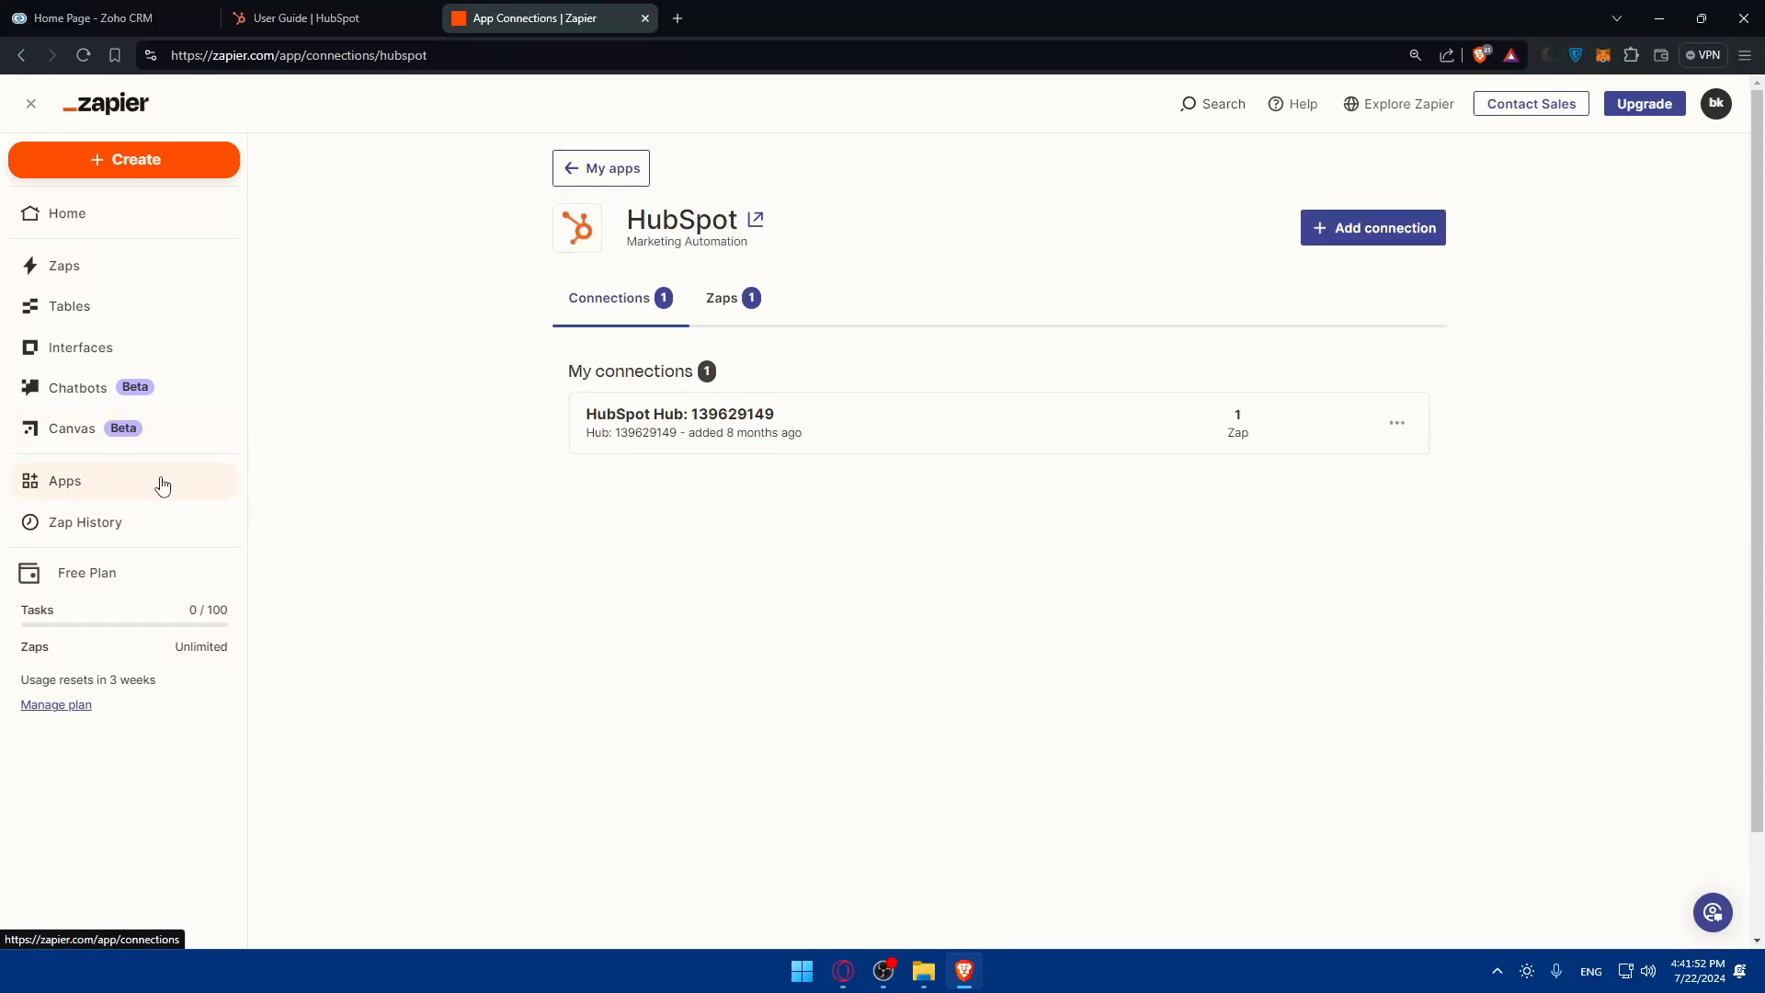
pyautogui.hotkey('alt', 'Left')
# Search the apps for zoho, start a new Zoho CRM connection, and open its list of Zoho domains.
pyautogui.click(1185, 167)
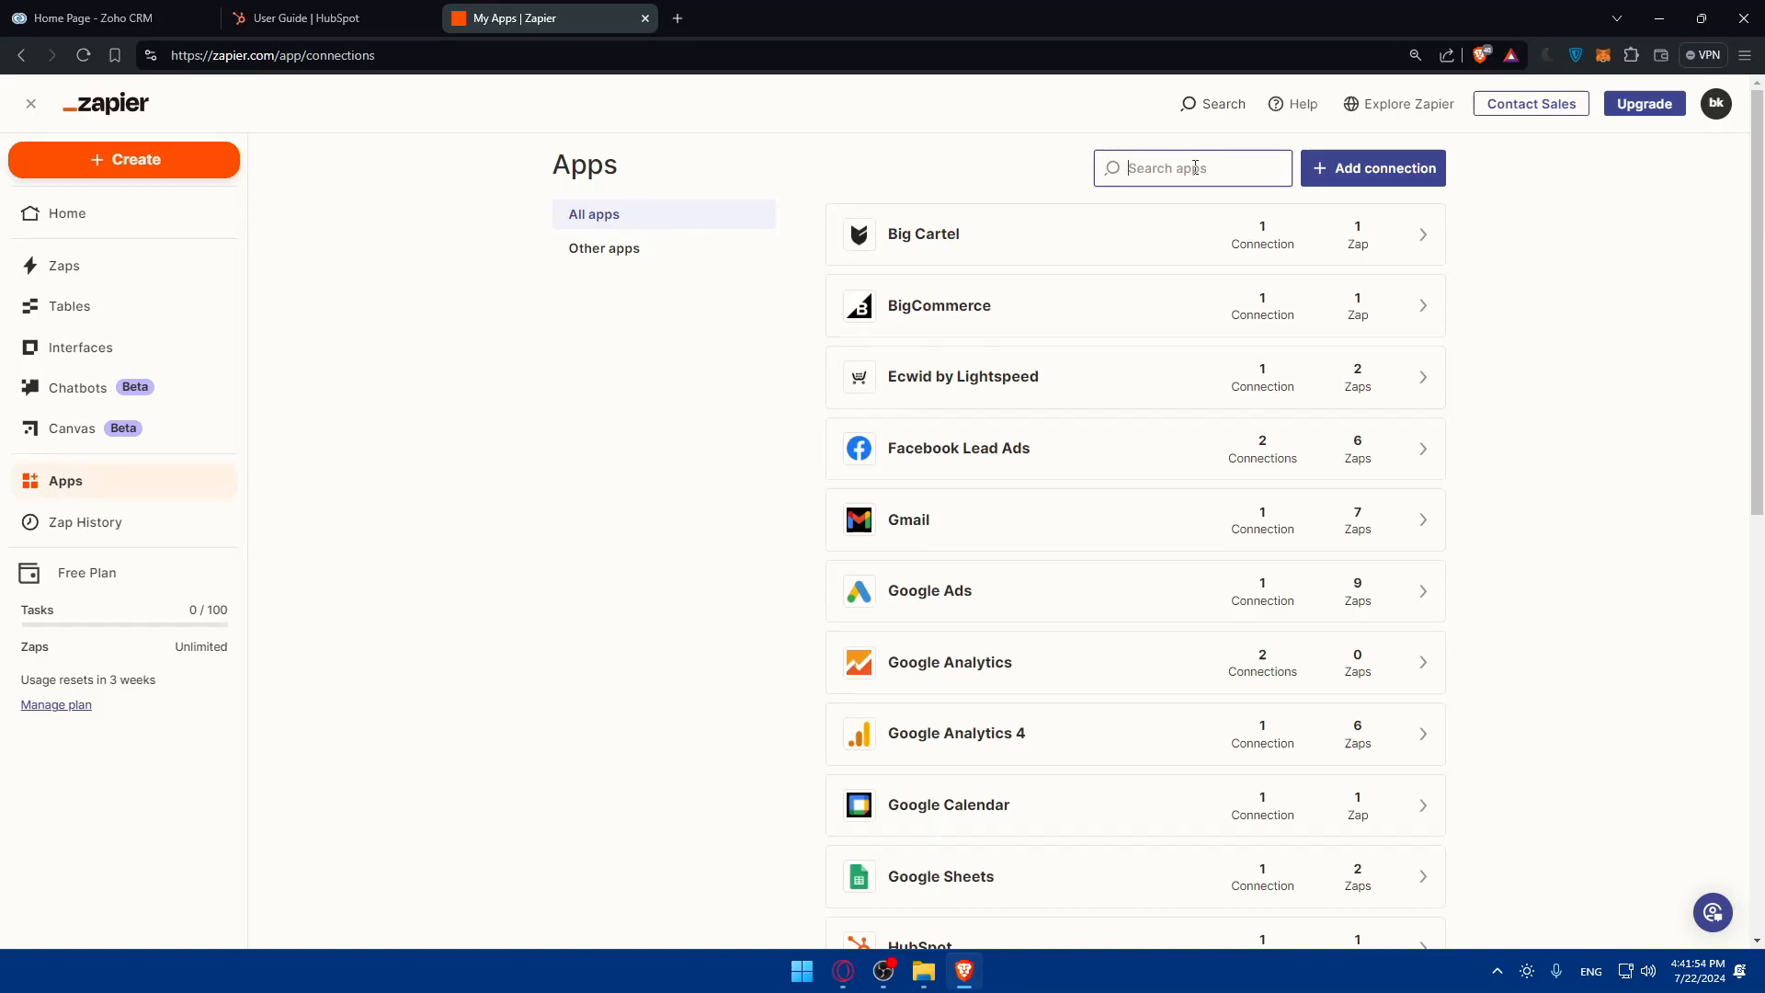
pyautogui.write('zoho')
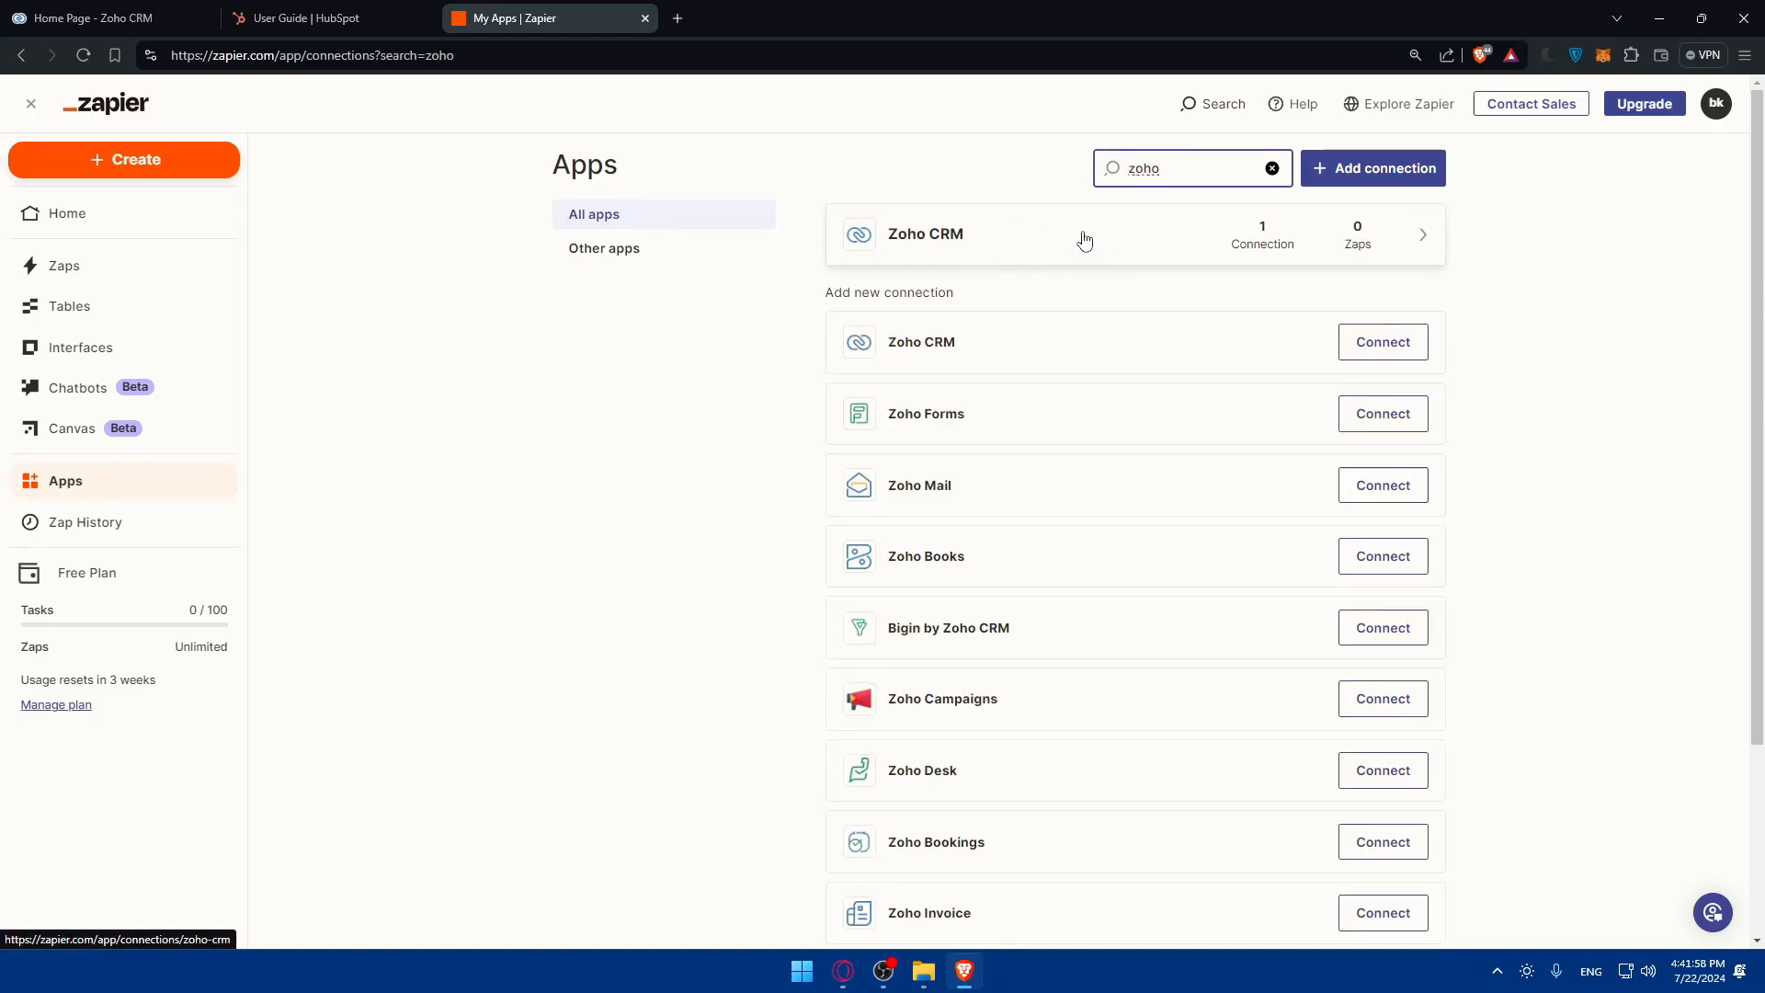
pyautogui.click(1377, 349)
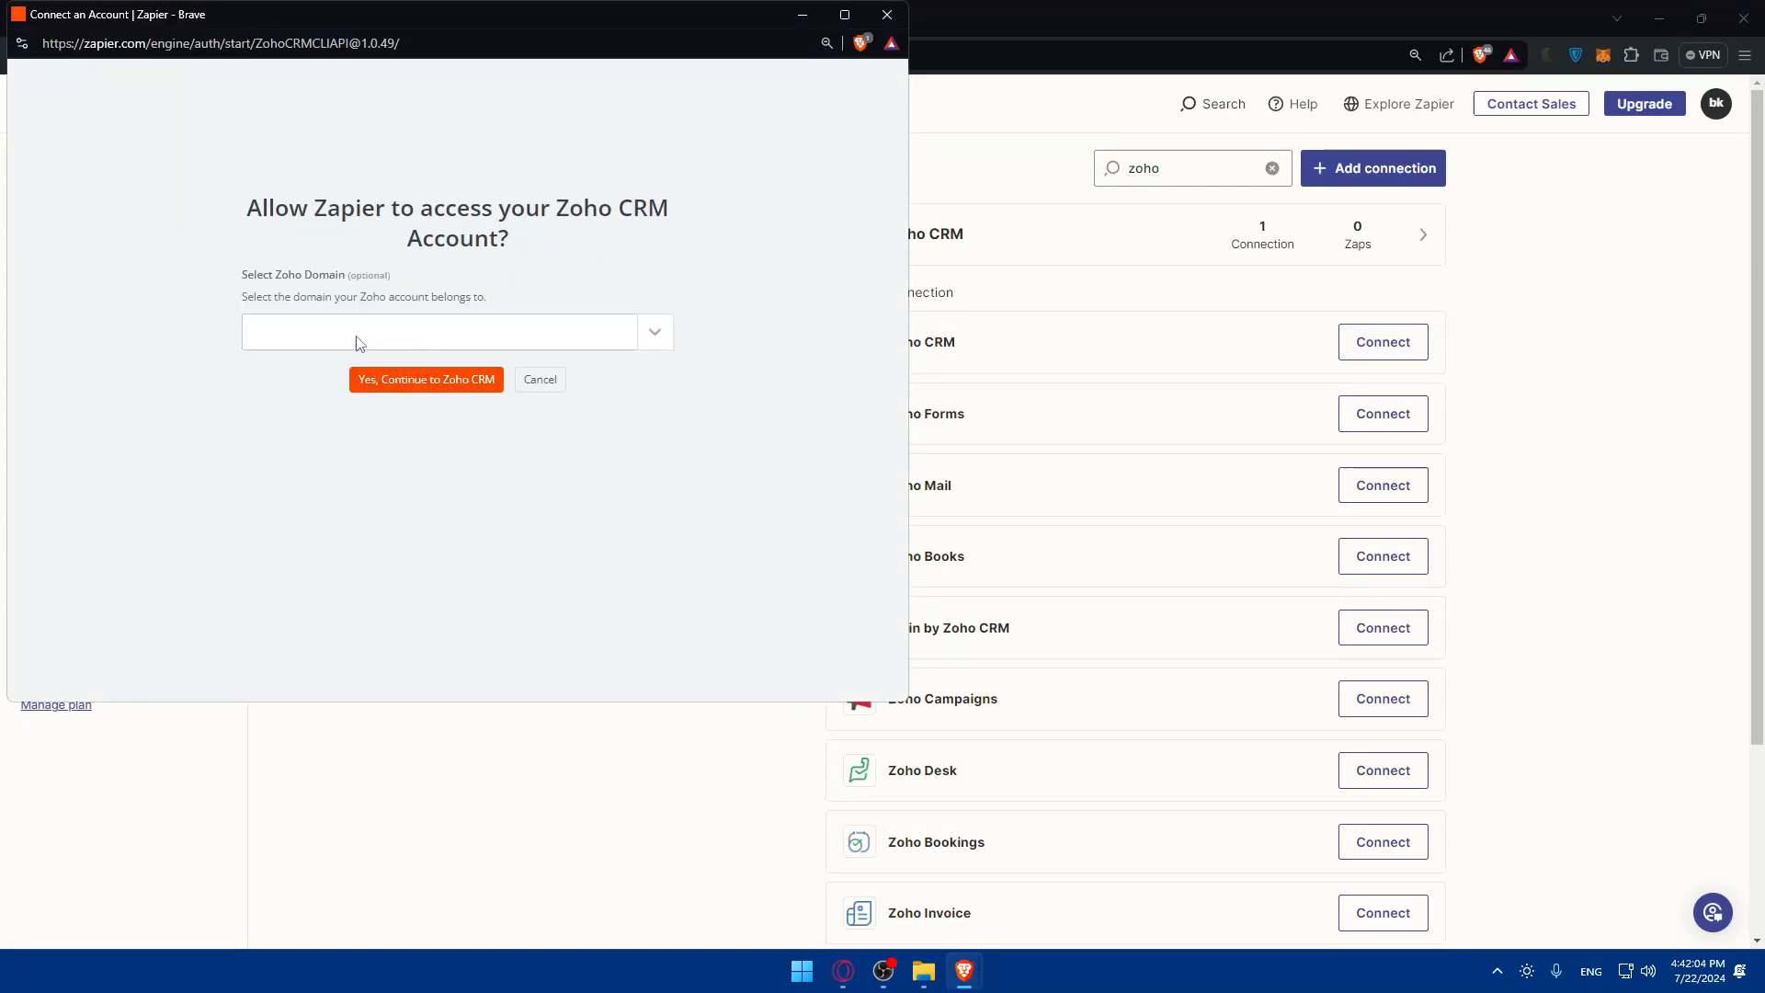
pyautogui.click(370, 330)
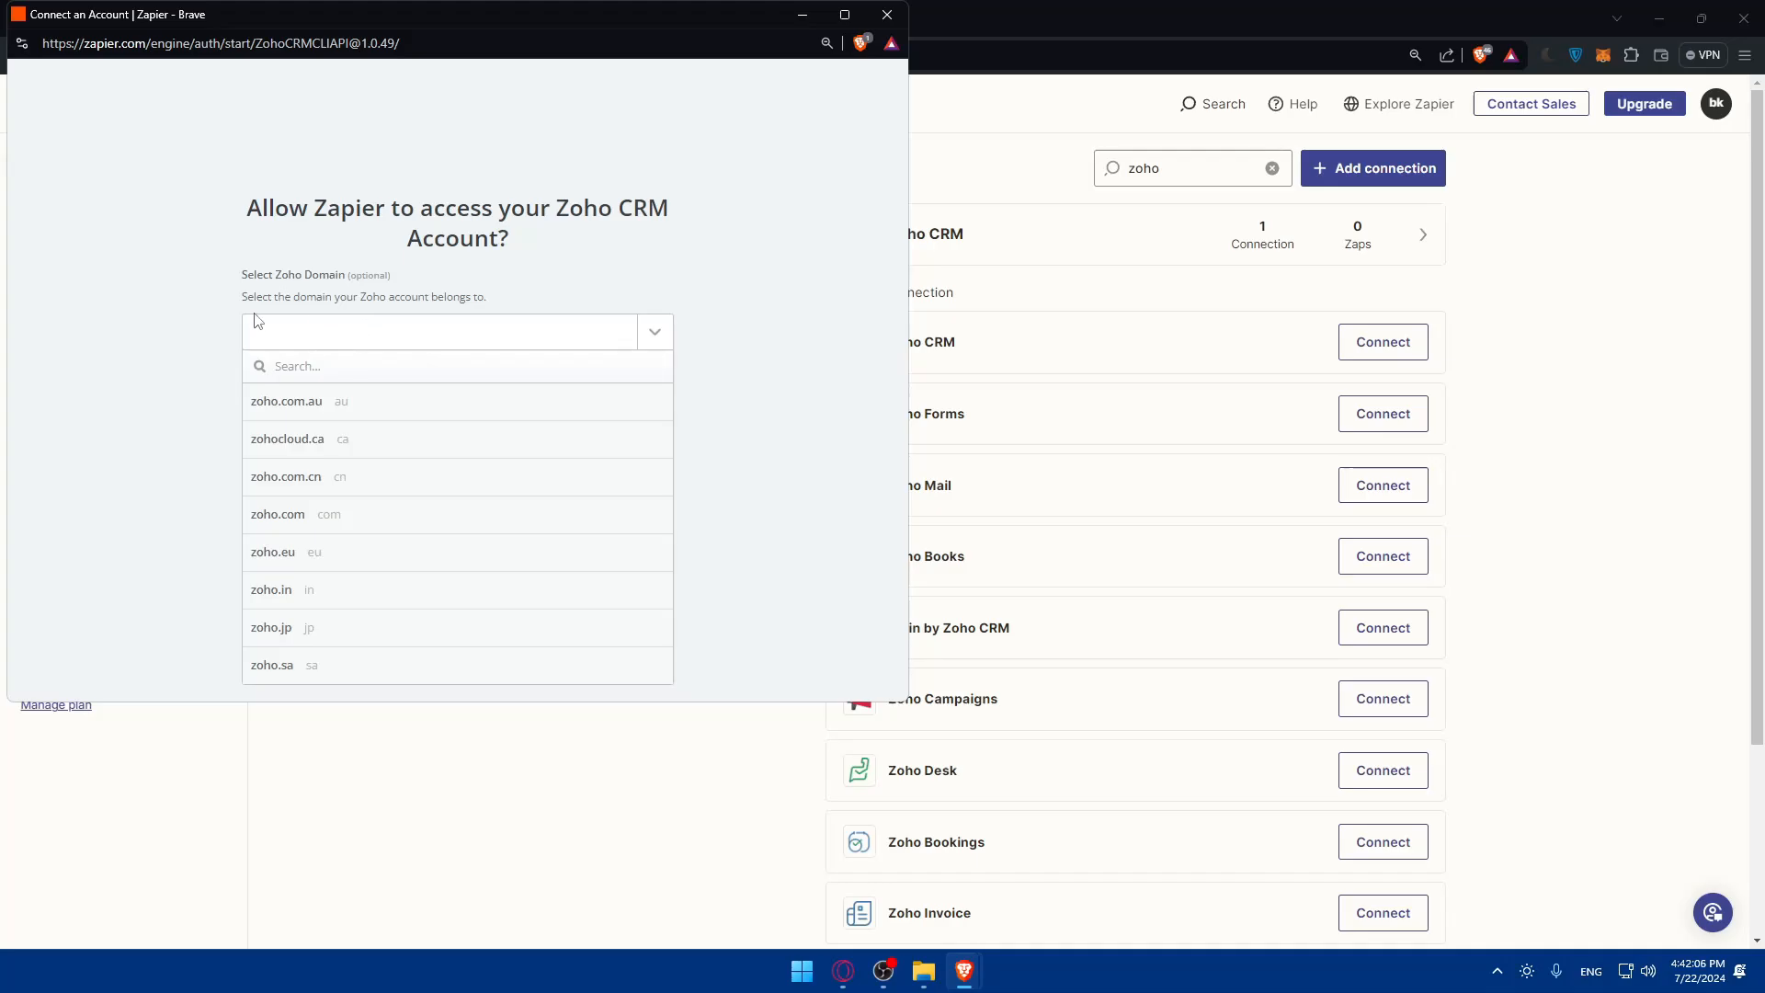
# Check the domain in the Zoho CRM page's address and return to Zapier's Zoho authorization window.
pyautogui.click(542, 761)
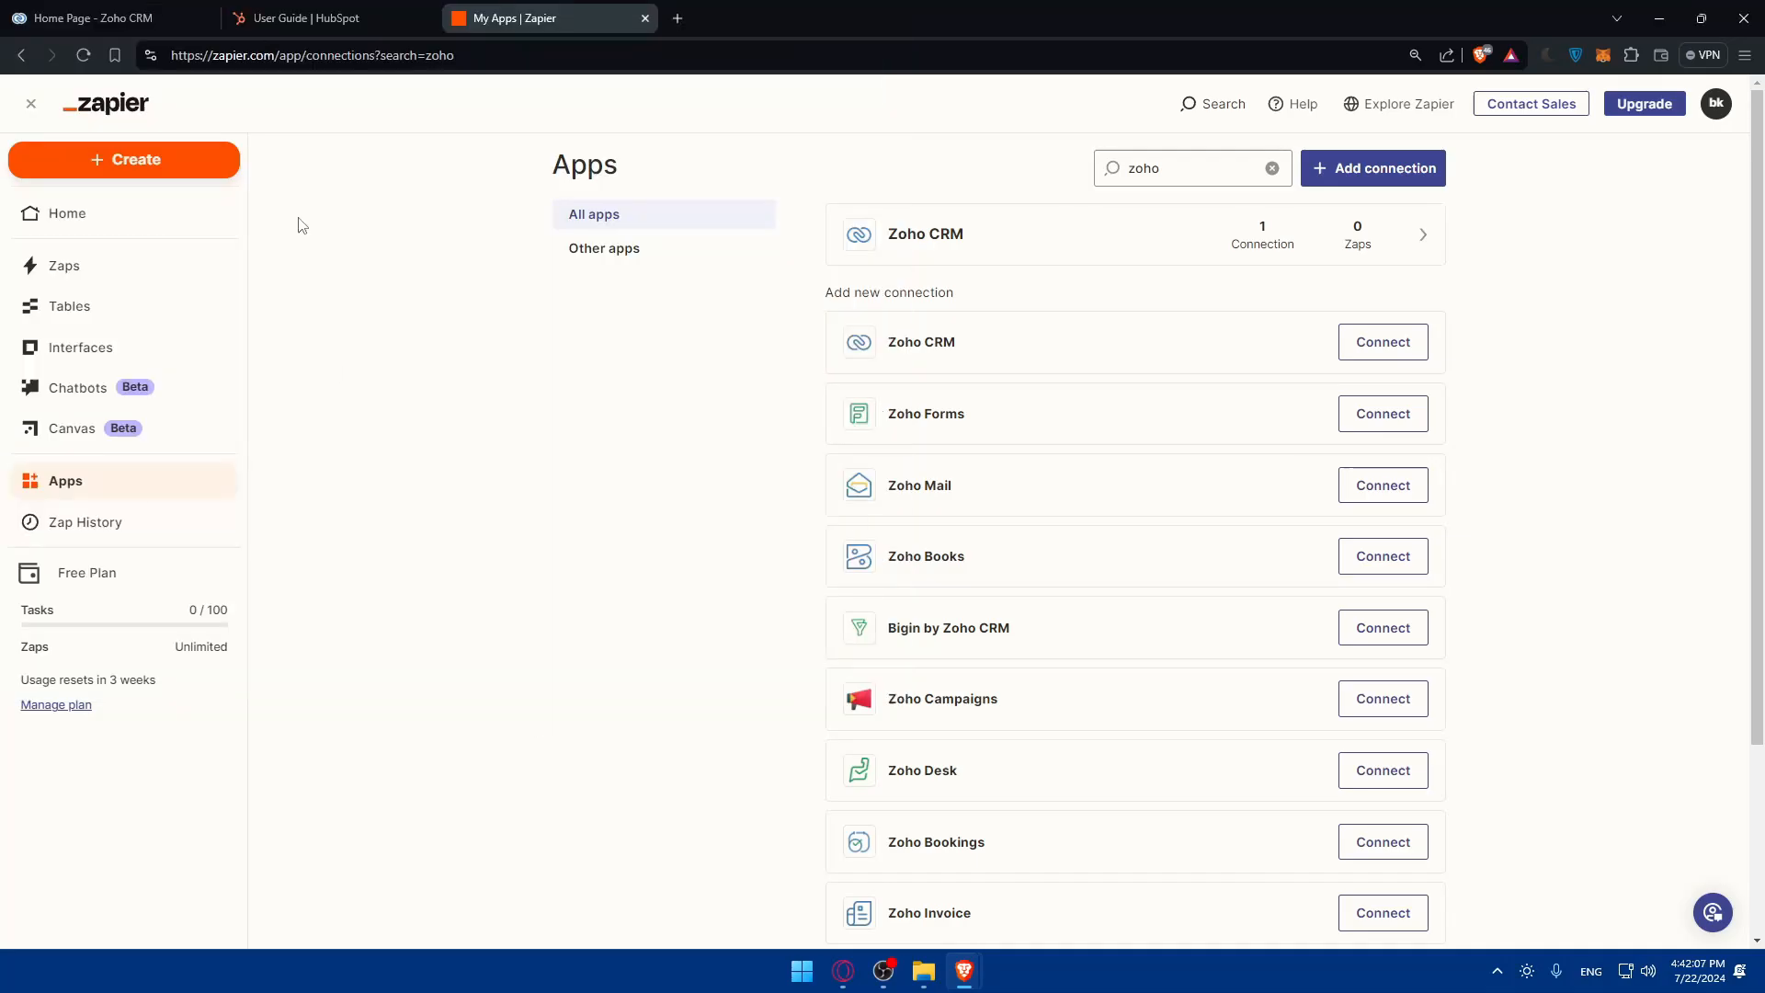
pyautogui.click(104, 6)
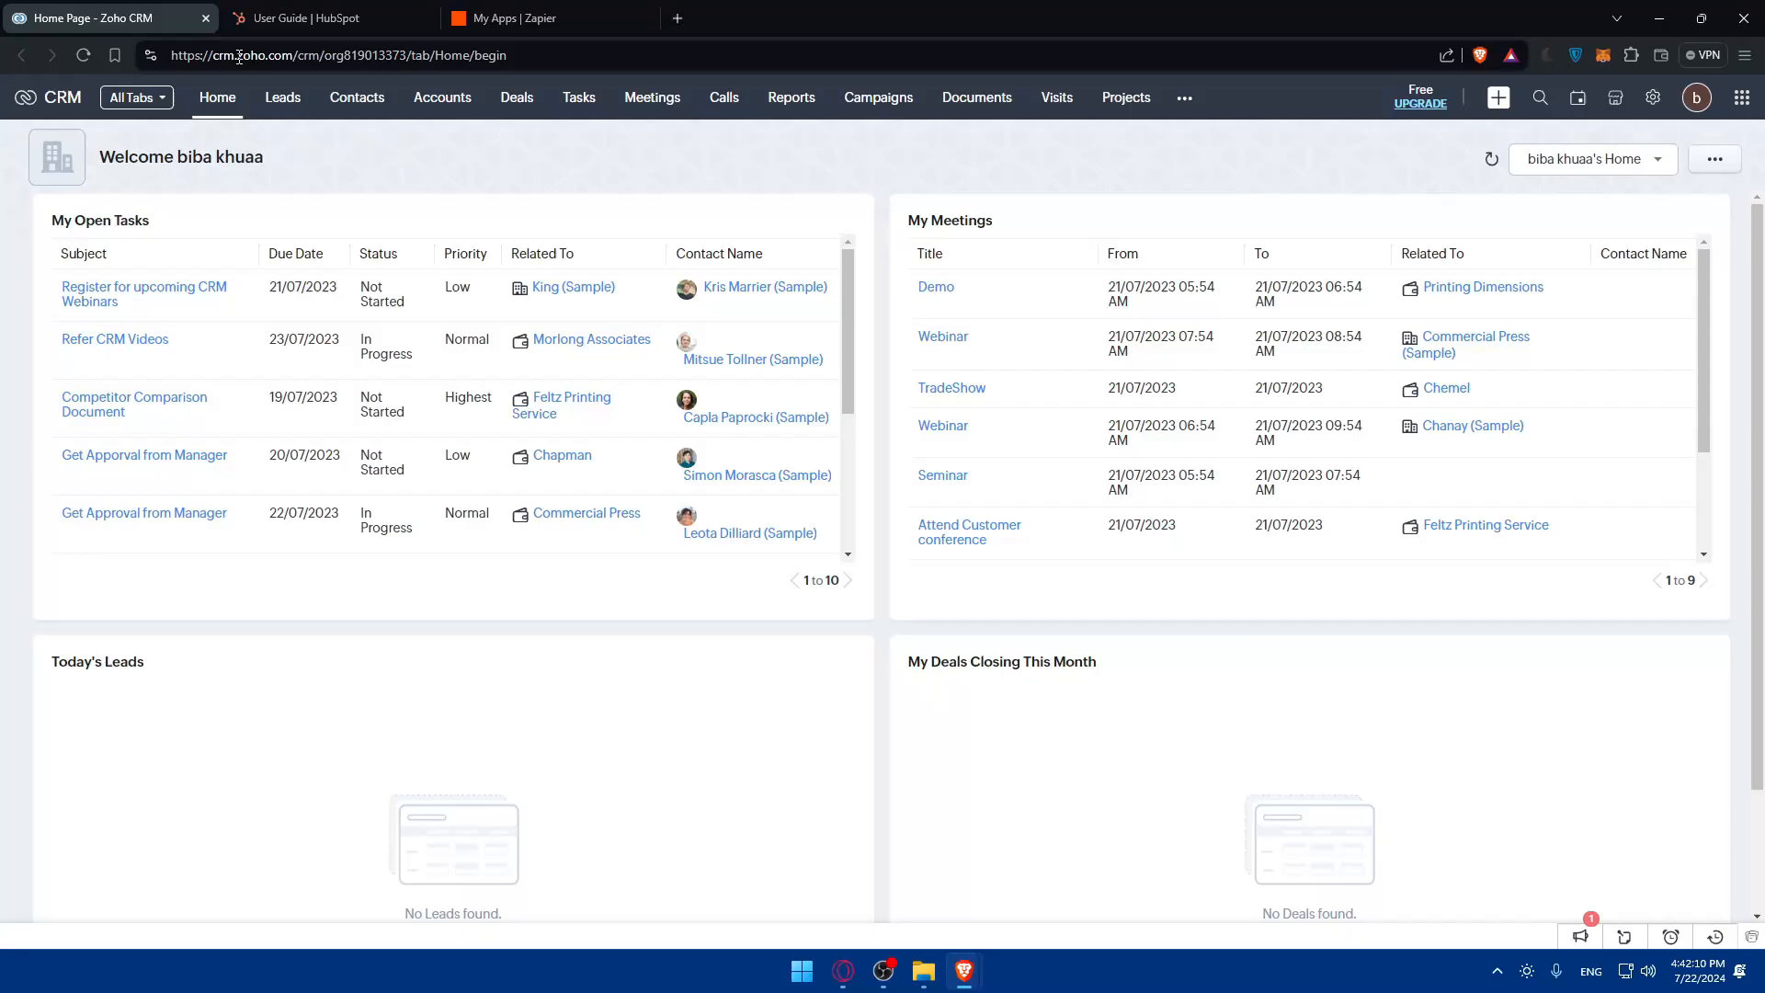
pyautogui.moveTo(239, 57); pyautogui.dragTo(279, 63)
pyautogui.moveTo(964, 971)
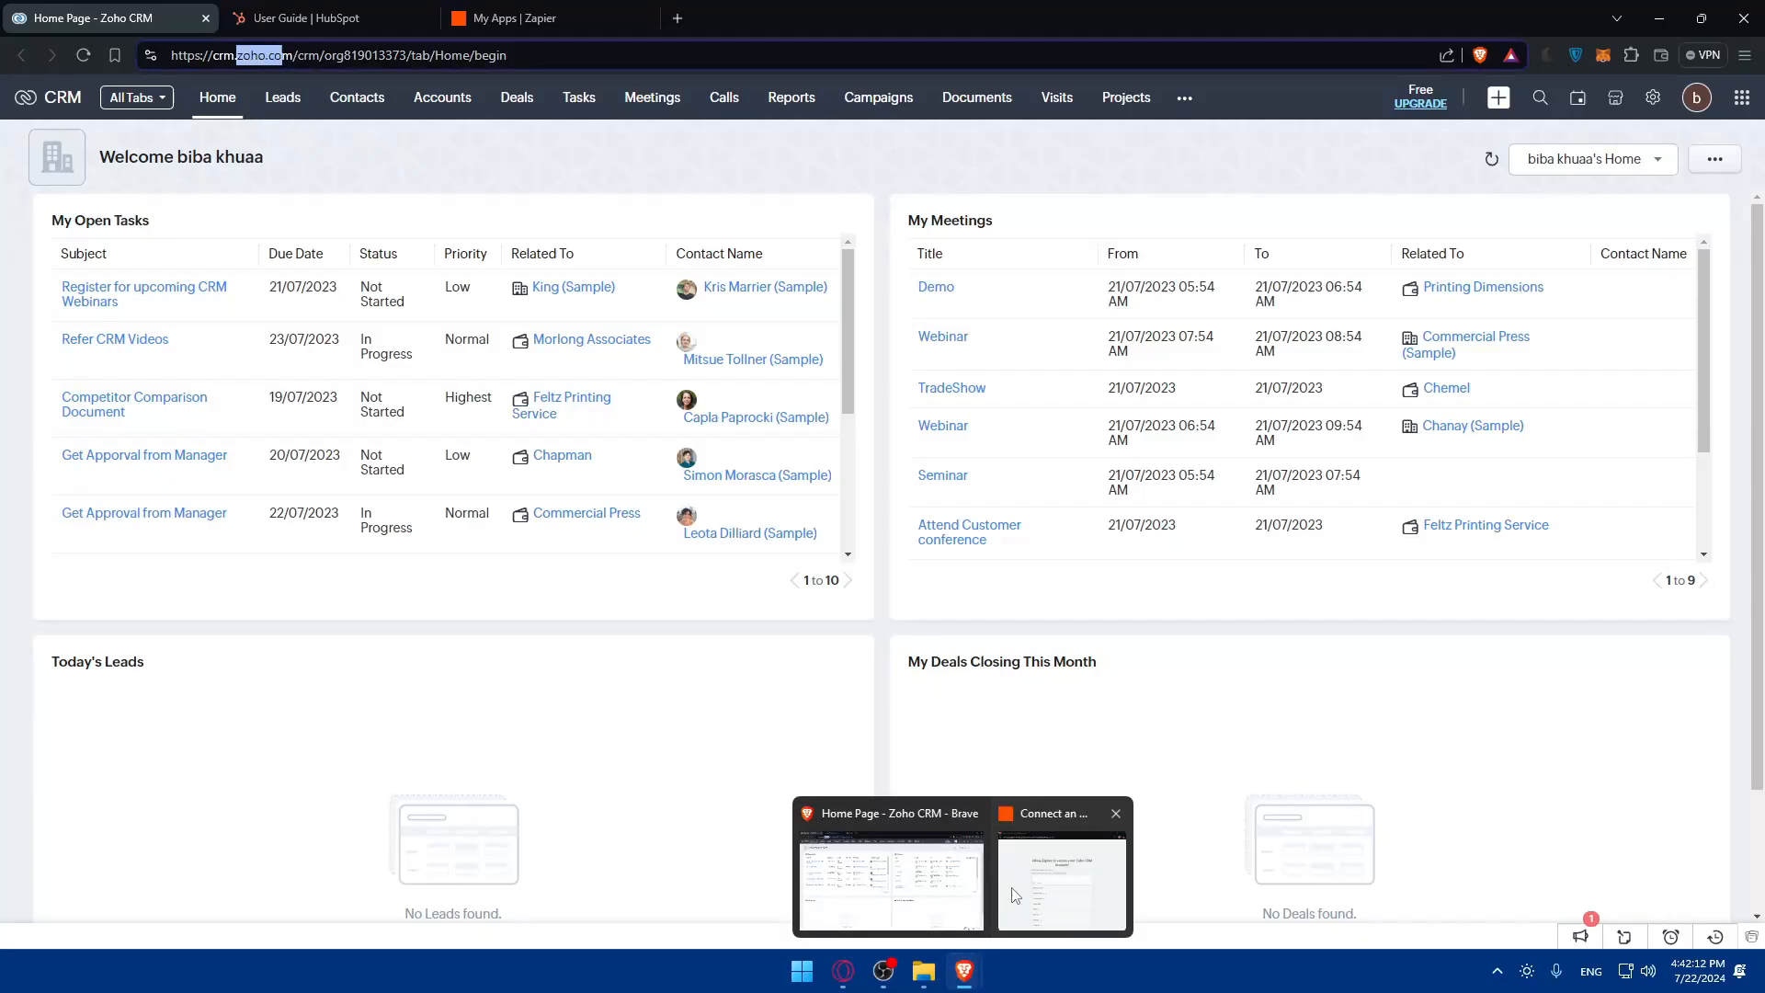
pyautogui.click(1049, 883)
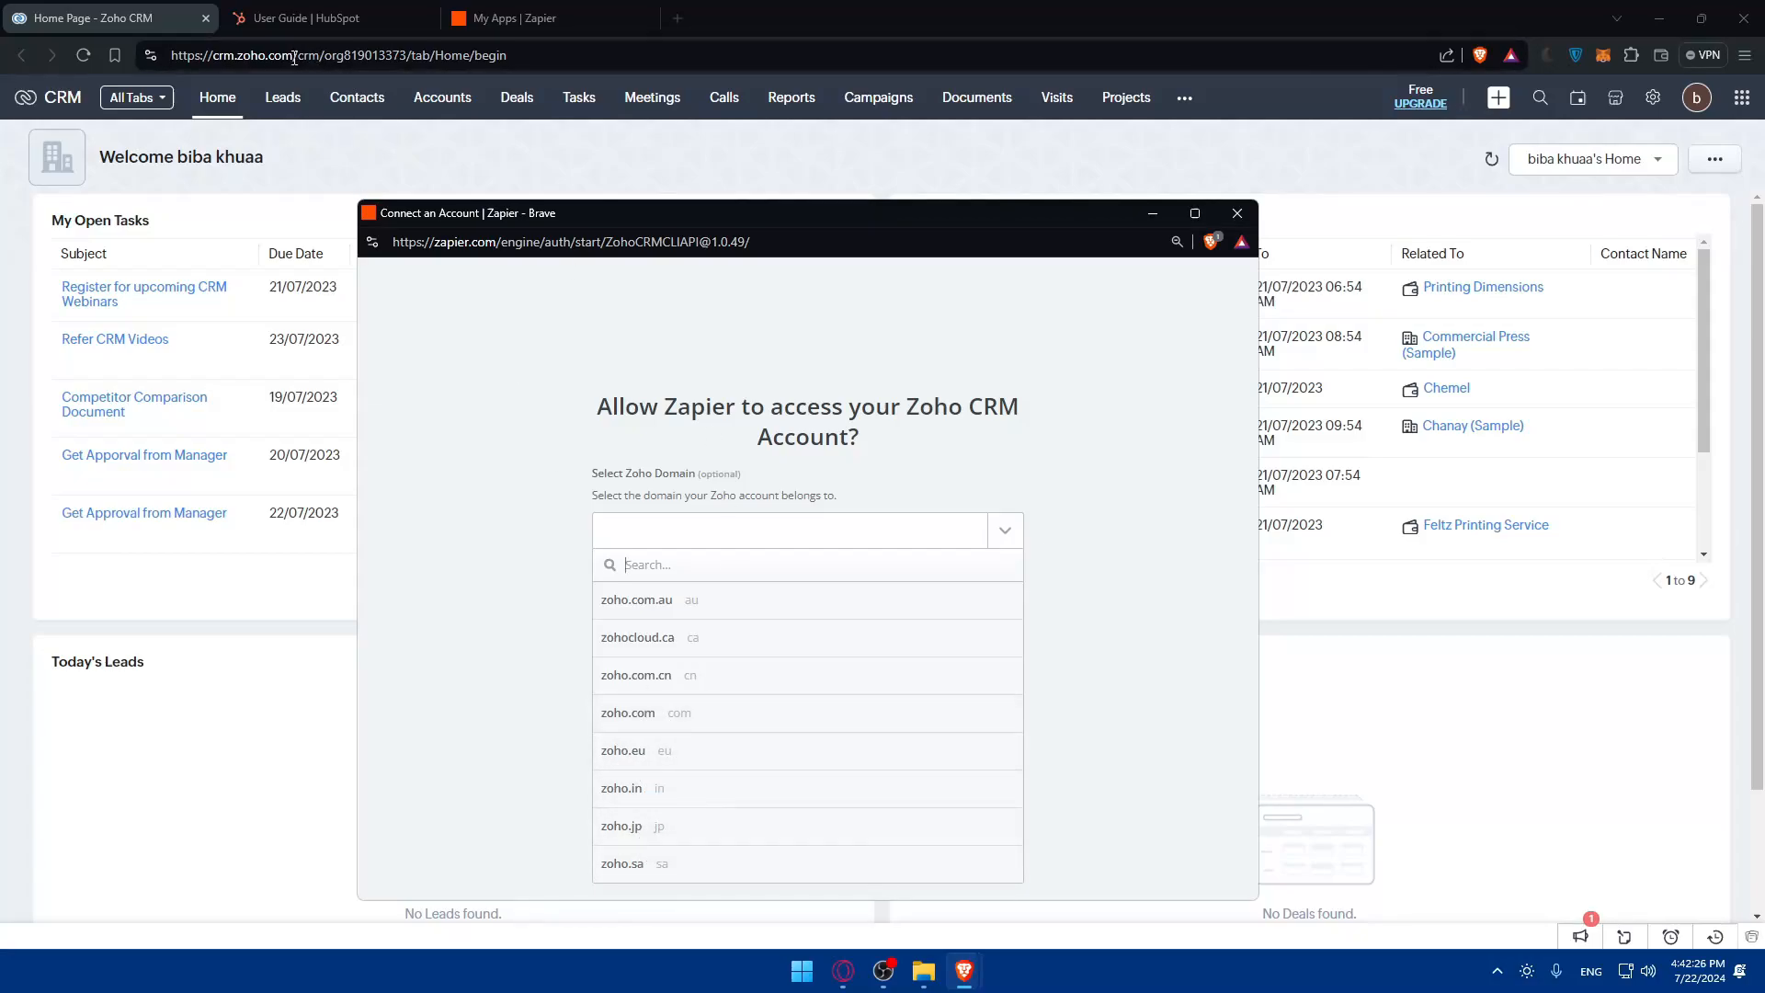
# Set the Zoho domain to zoho.com, continue the authorization to Zoho CRM, and return to the Zapier apps page.
pyautogui.click(684, 714)
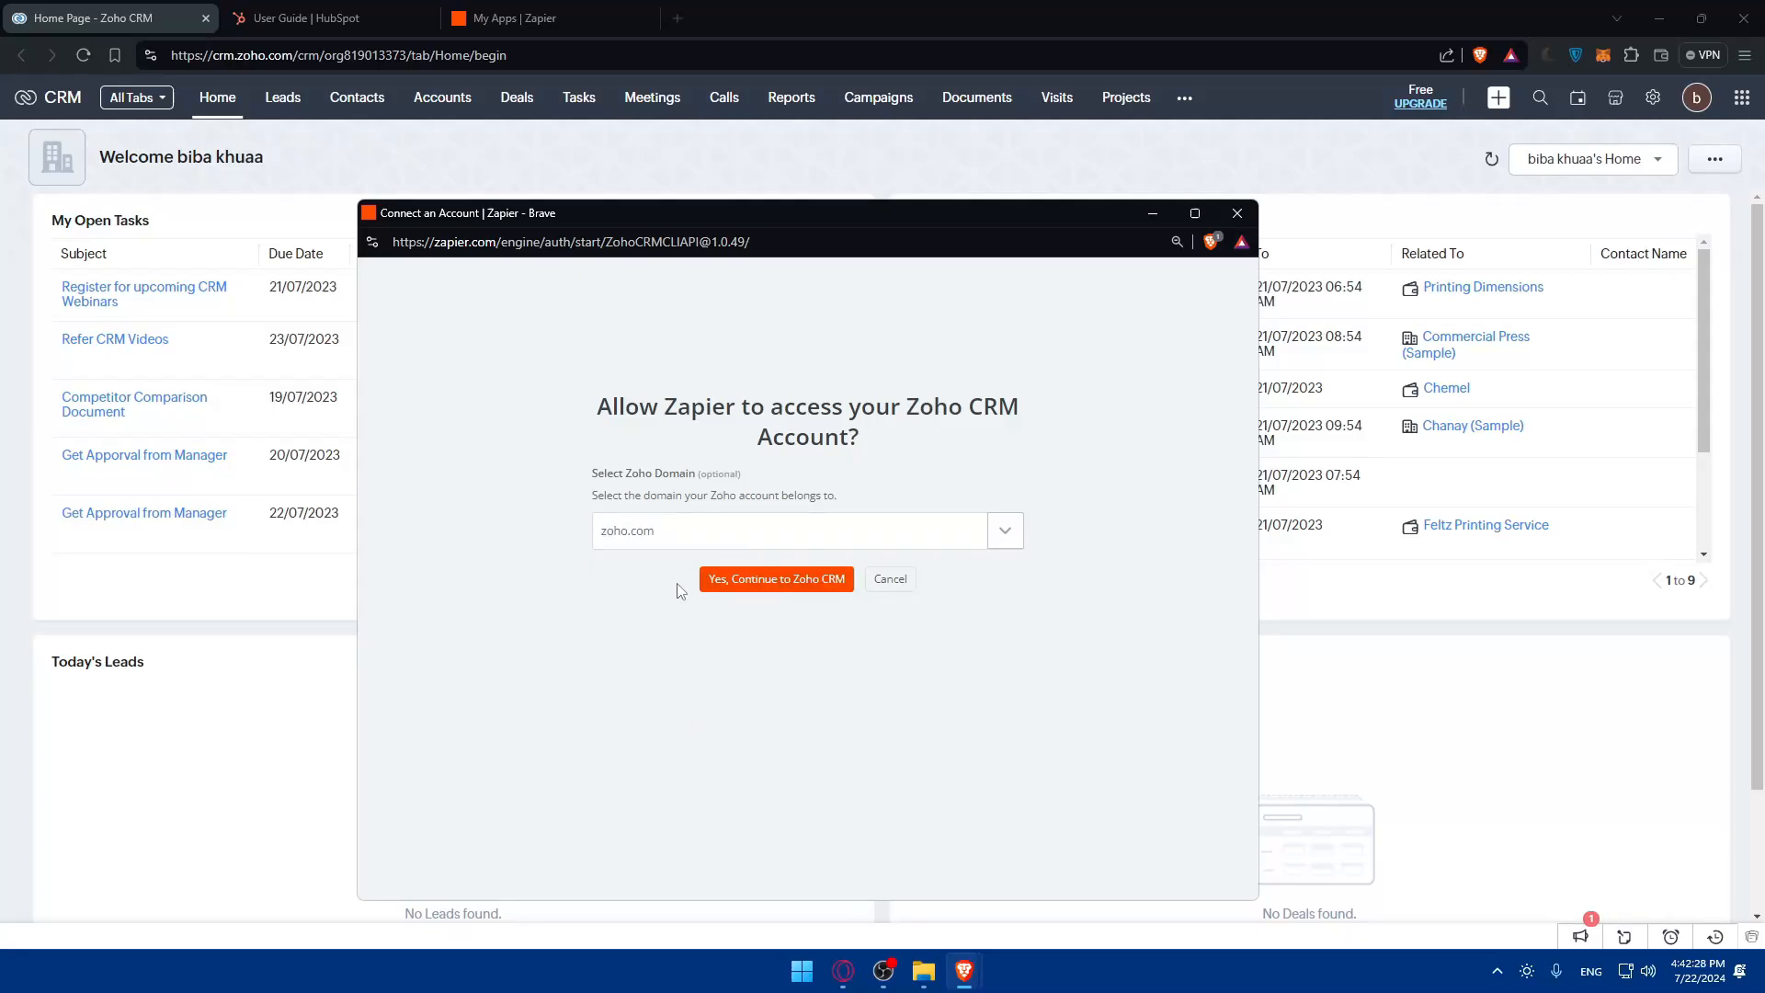
pyautogui.click(752, 588)
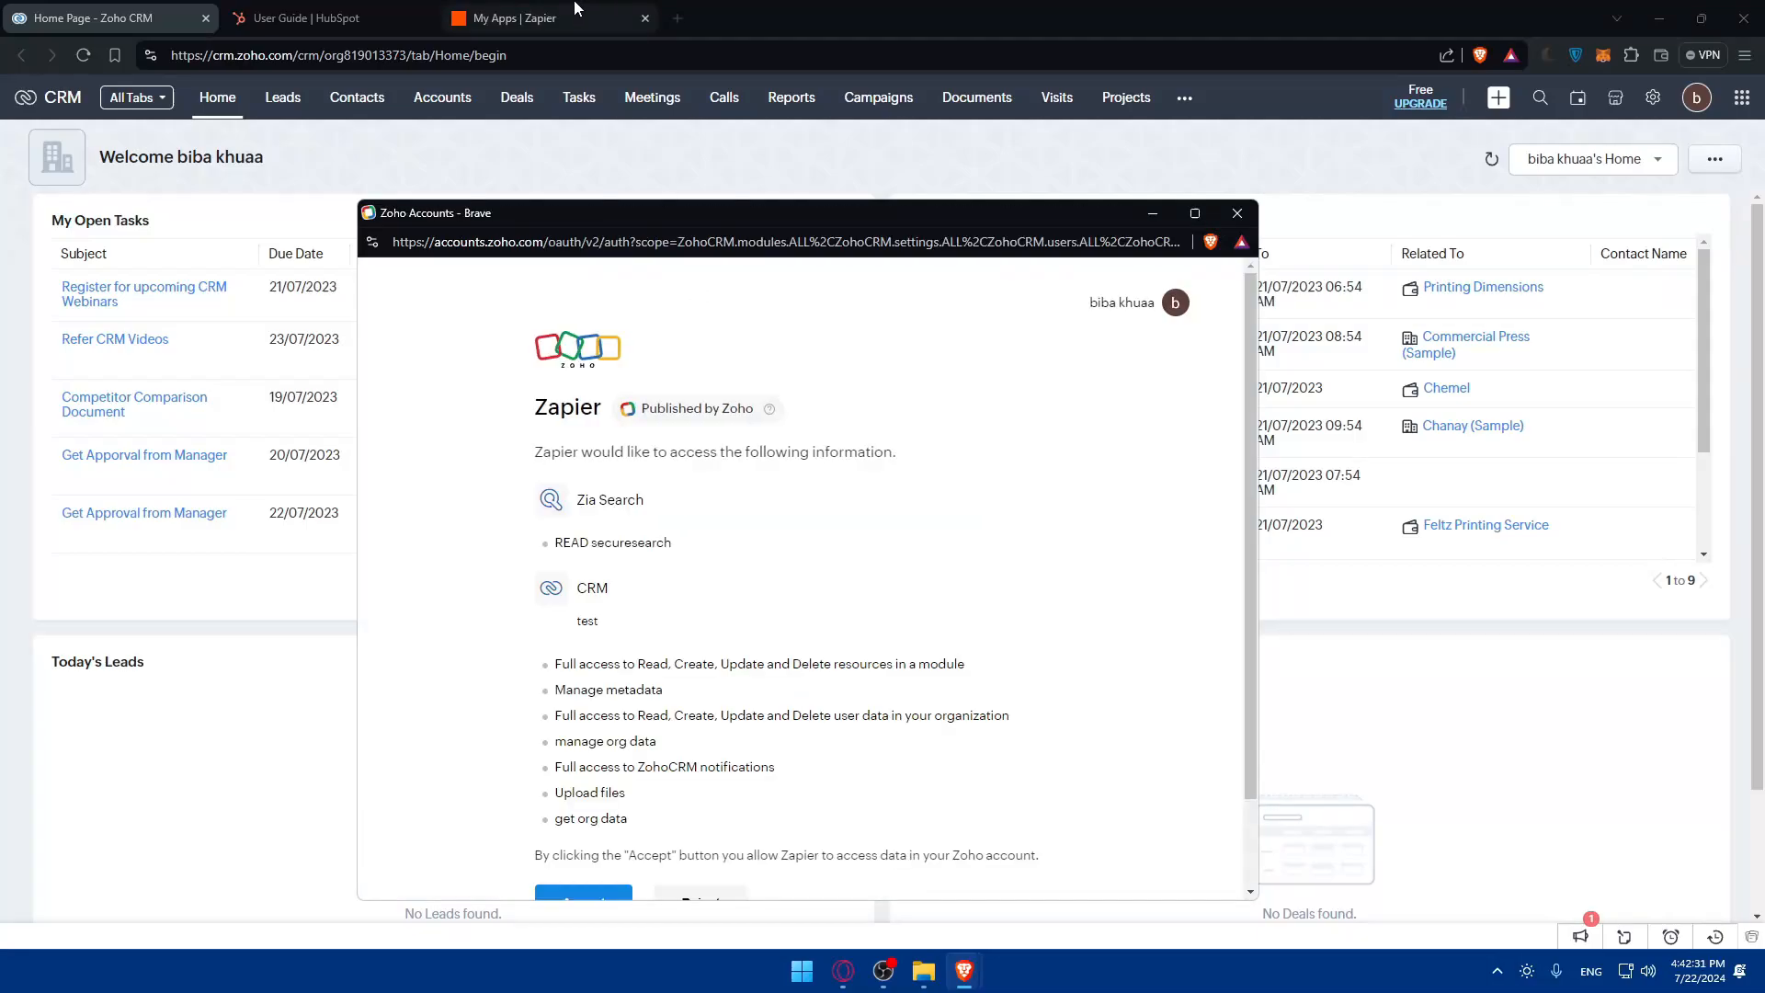
pyautogui.click(575, 8)
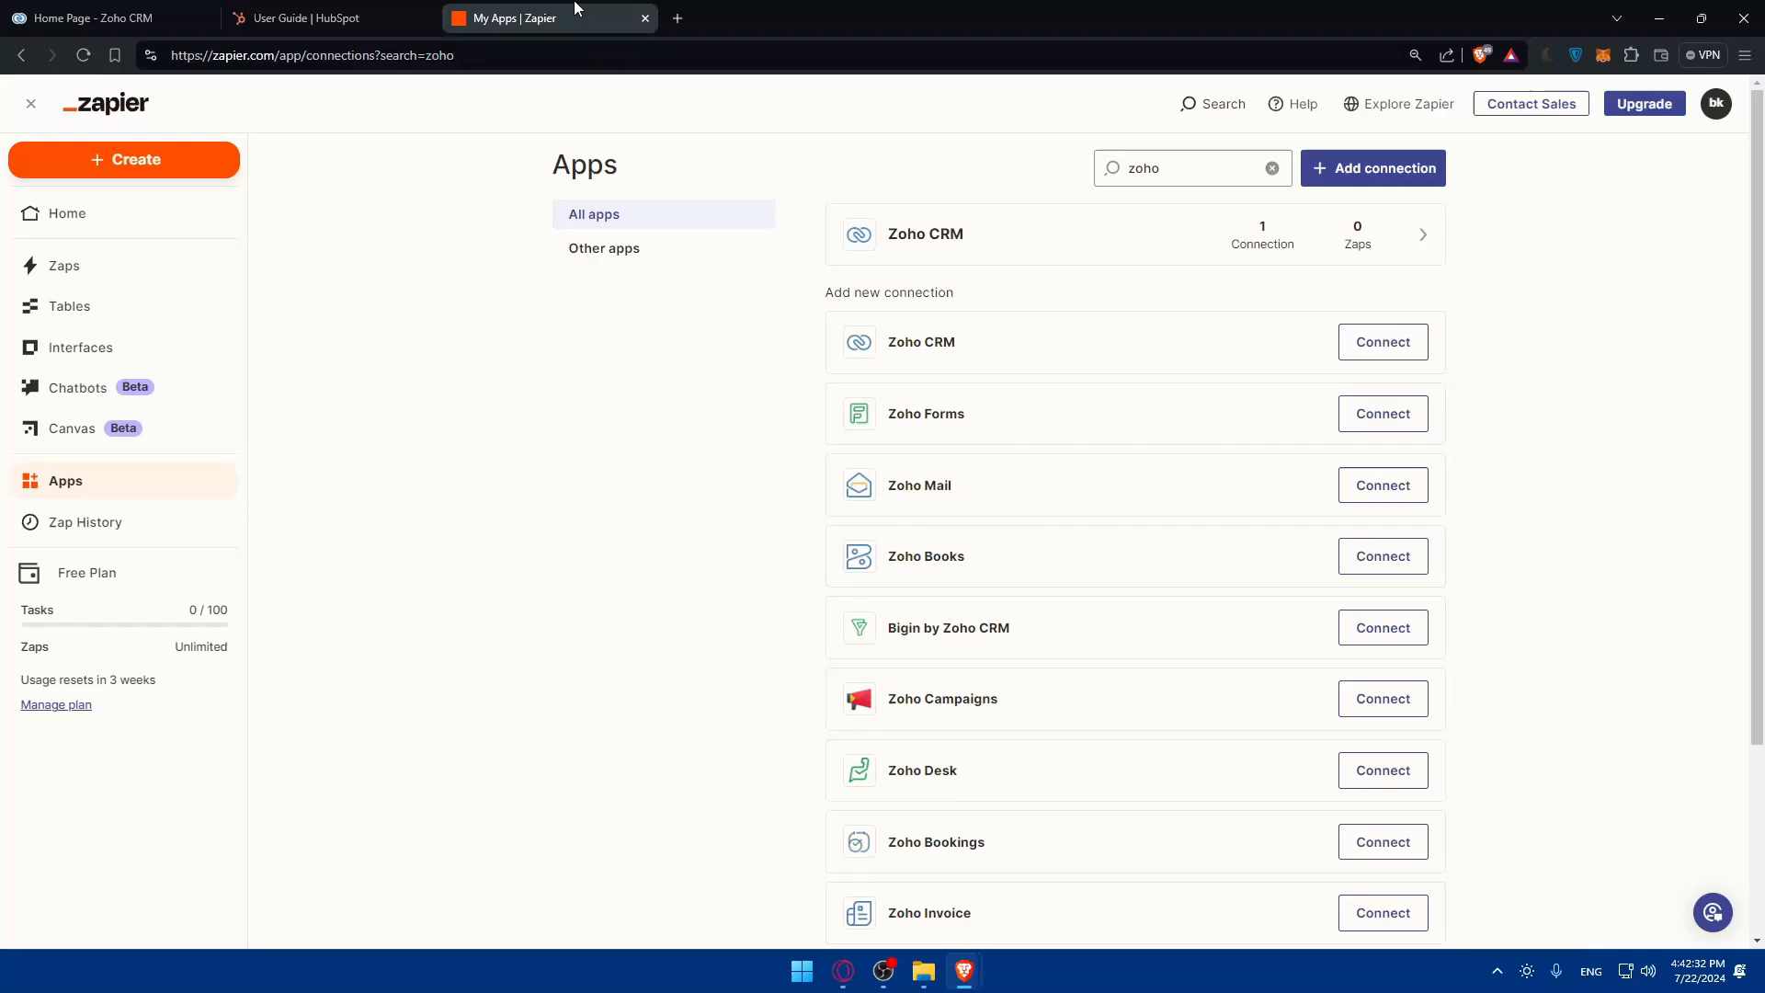
# Review the access Zapier requests in the Zoho Accounts window, close that window, and open the existing Zoho CRM connection's details.
pyautogui.moveTo(963, 971)
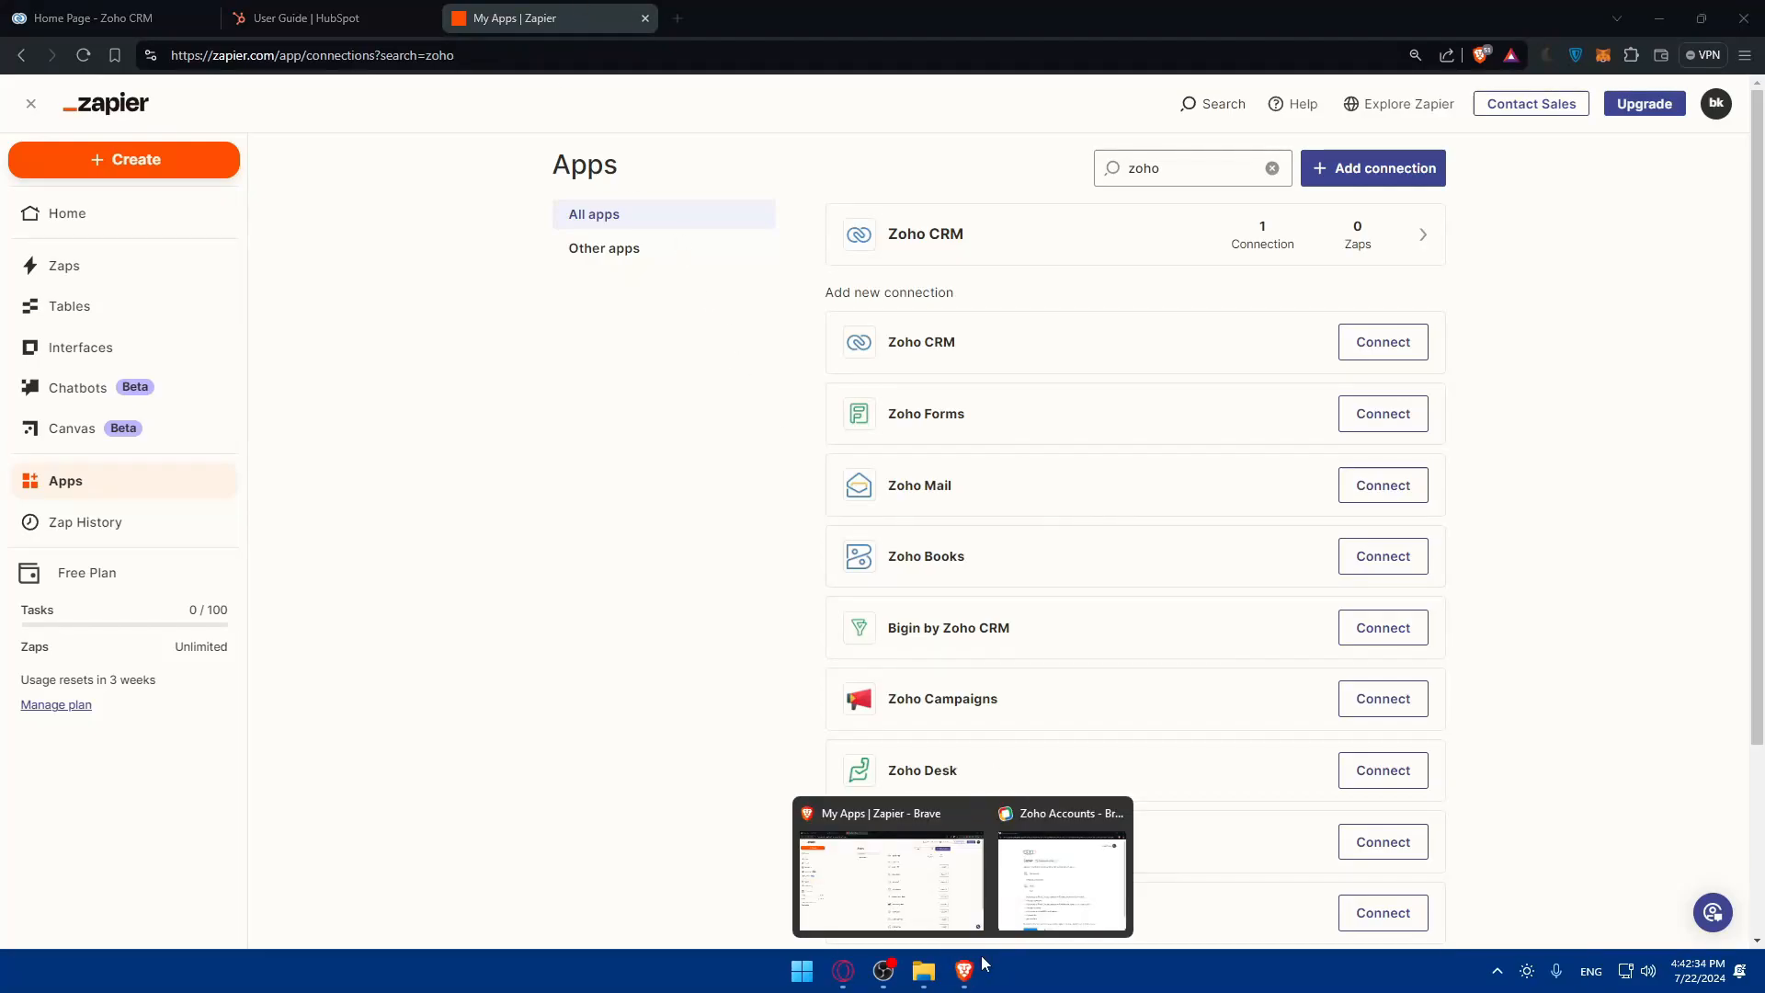
pyautogui.click(1045, 869)
pyautogui.scroll(-2, 750, 551)
pyautogui.moveTo(561, 559); pyautogui.dragTo(750, 709)
pyautogui.click(750, 709)
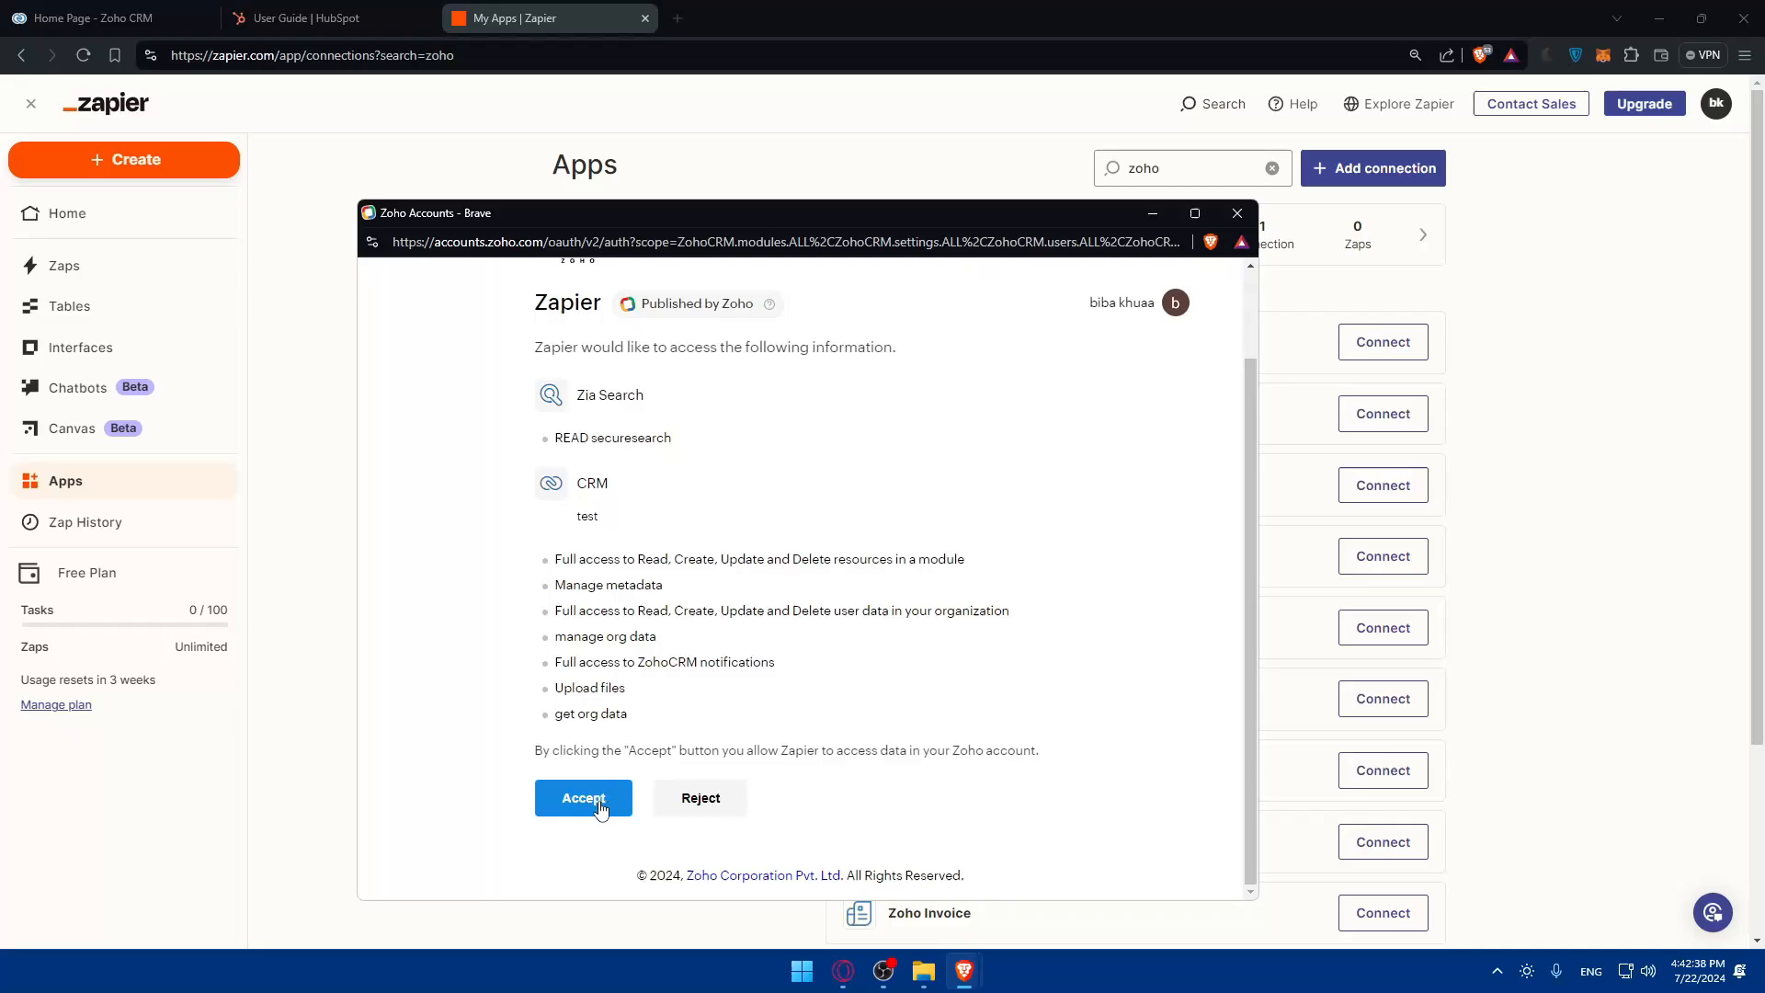
pyautogui.click(1236, 214)
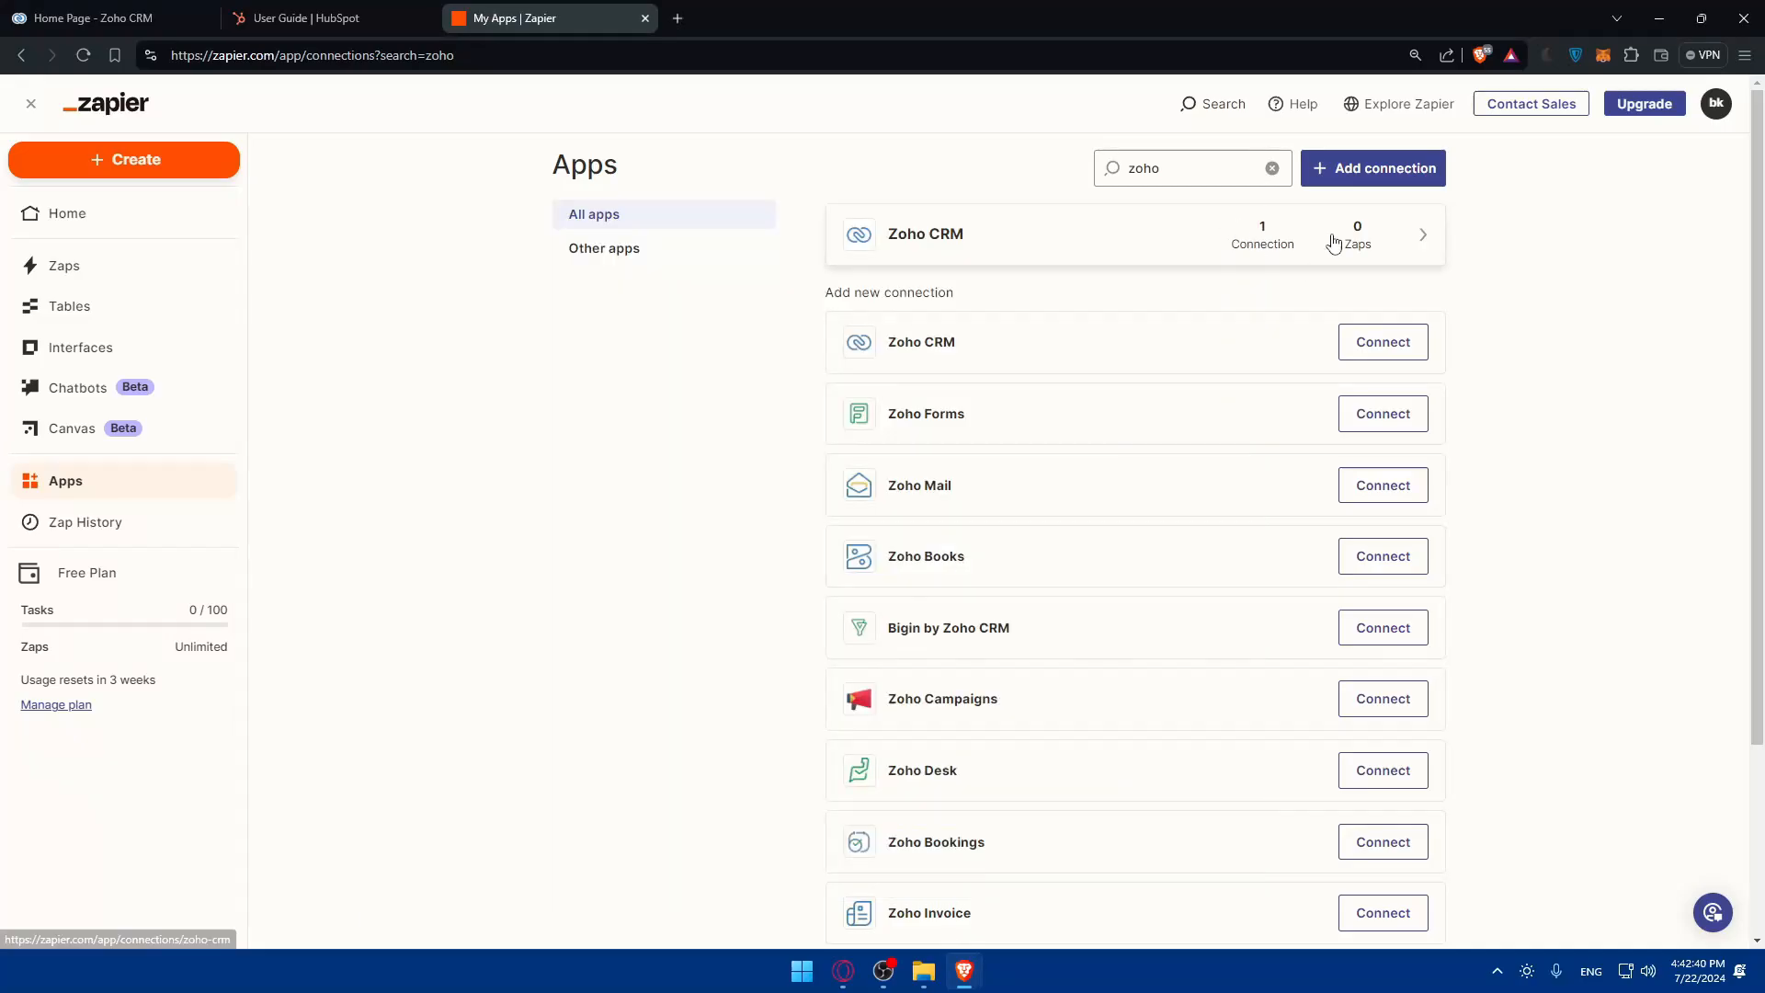
pyautogui.click(1332, 245)
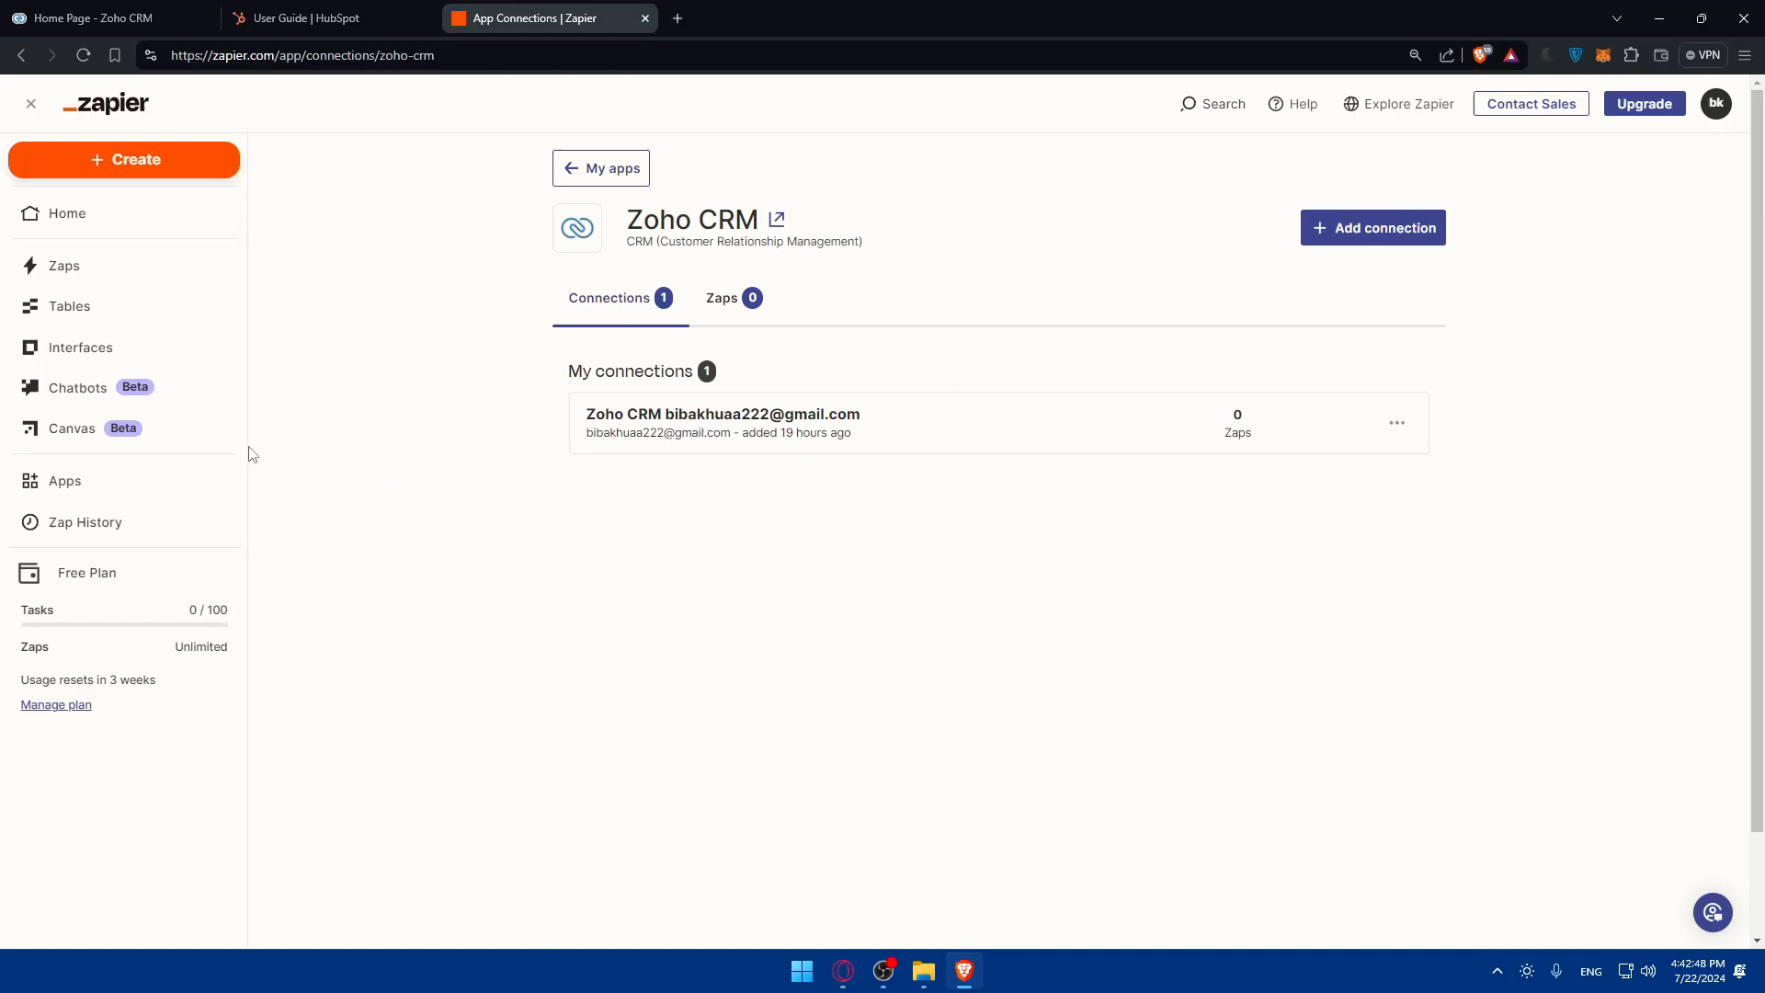
# Go to the Zaps overview and create a new blank Zap.
pyautogui.click(145, 271)
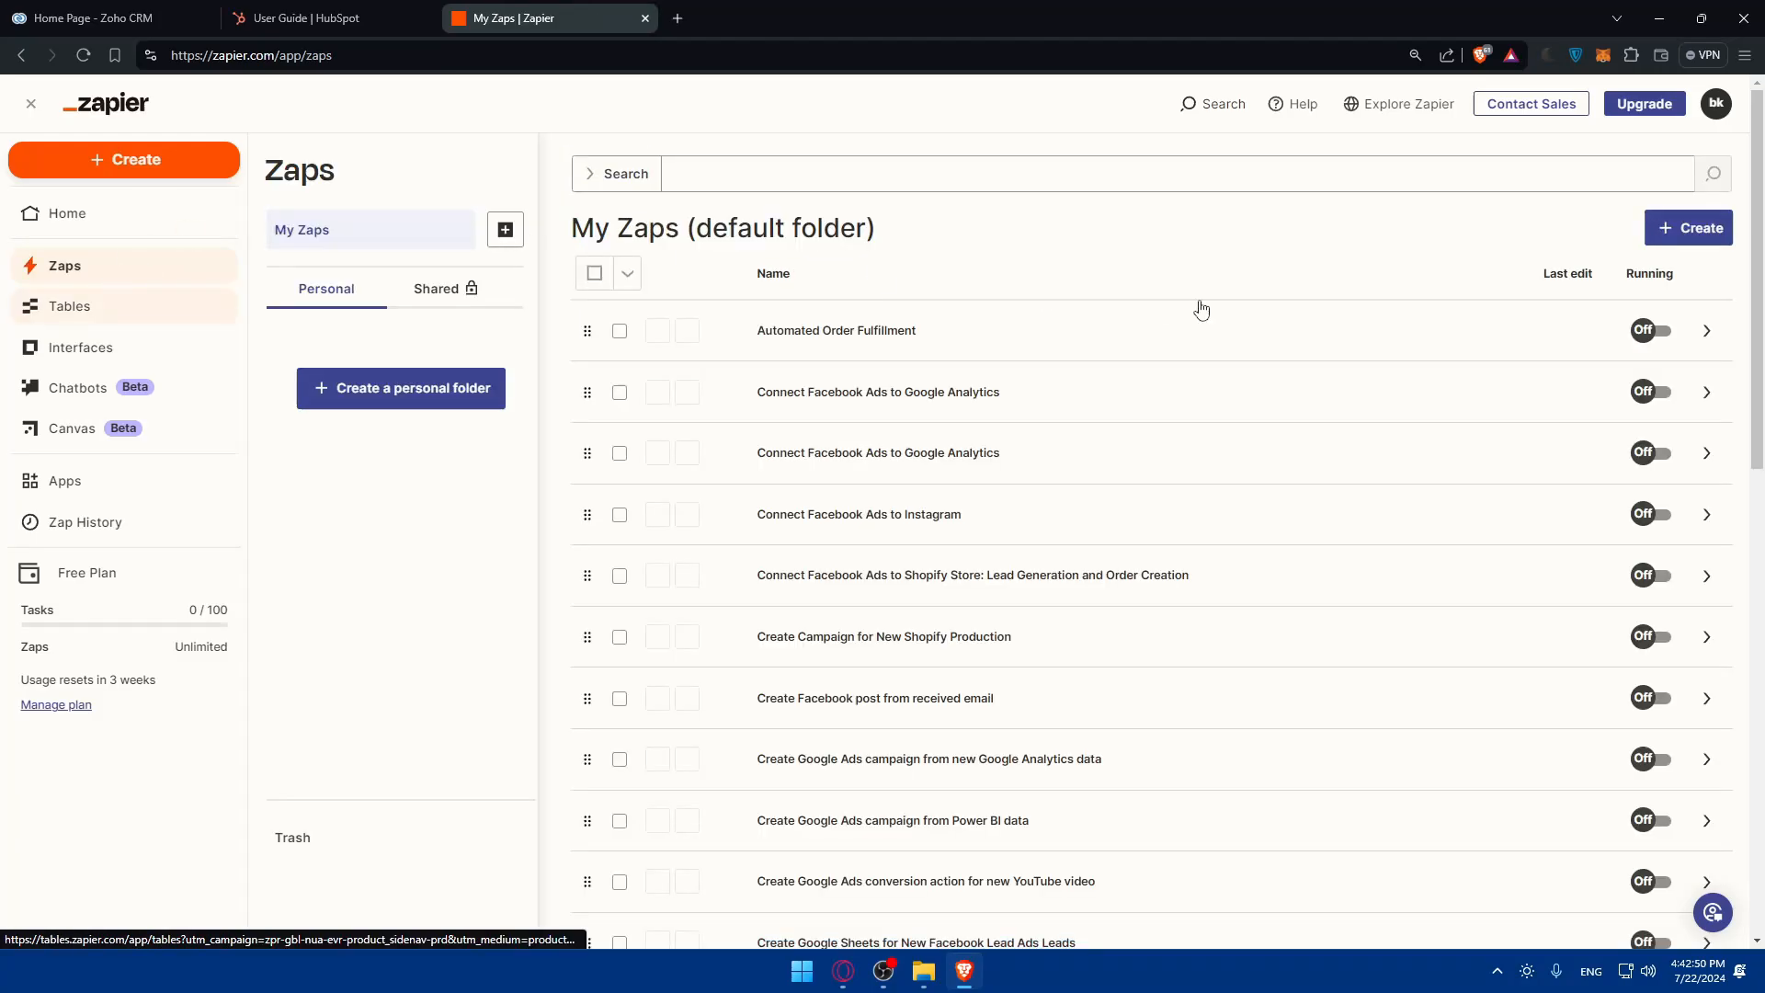
pyautogui.click(130, 160)
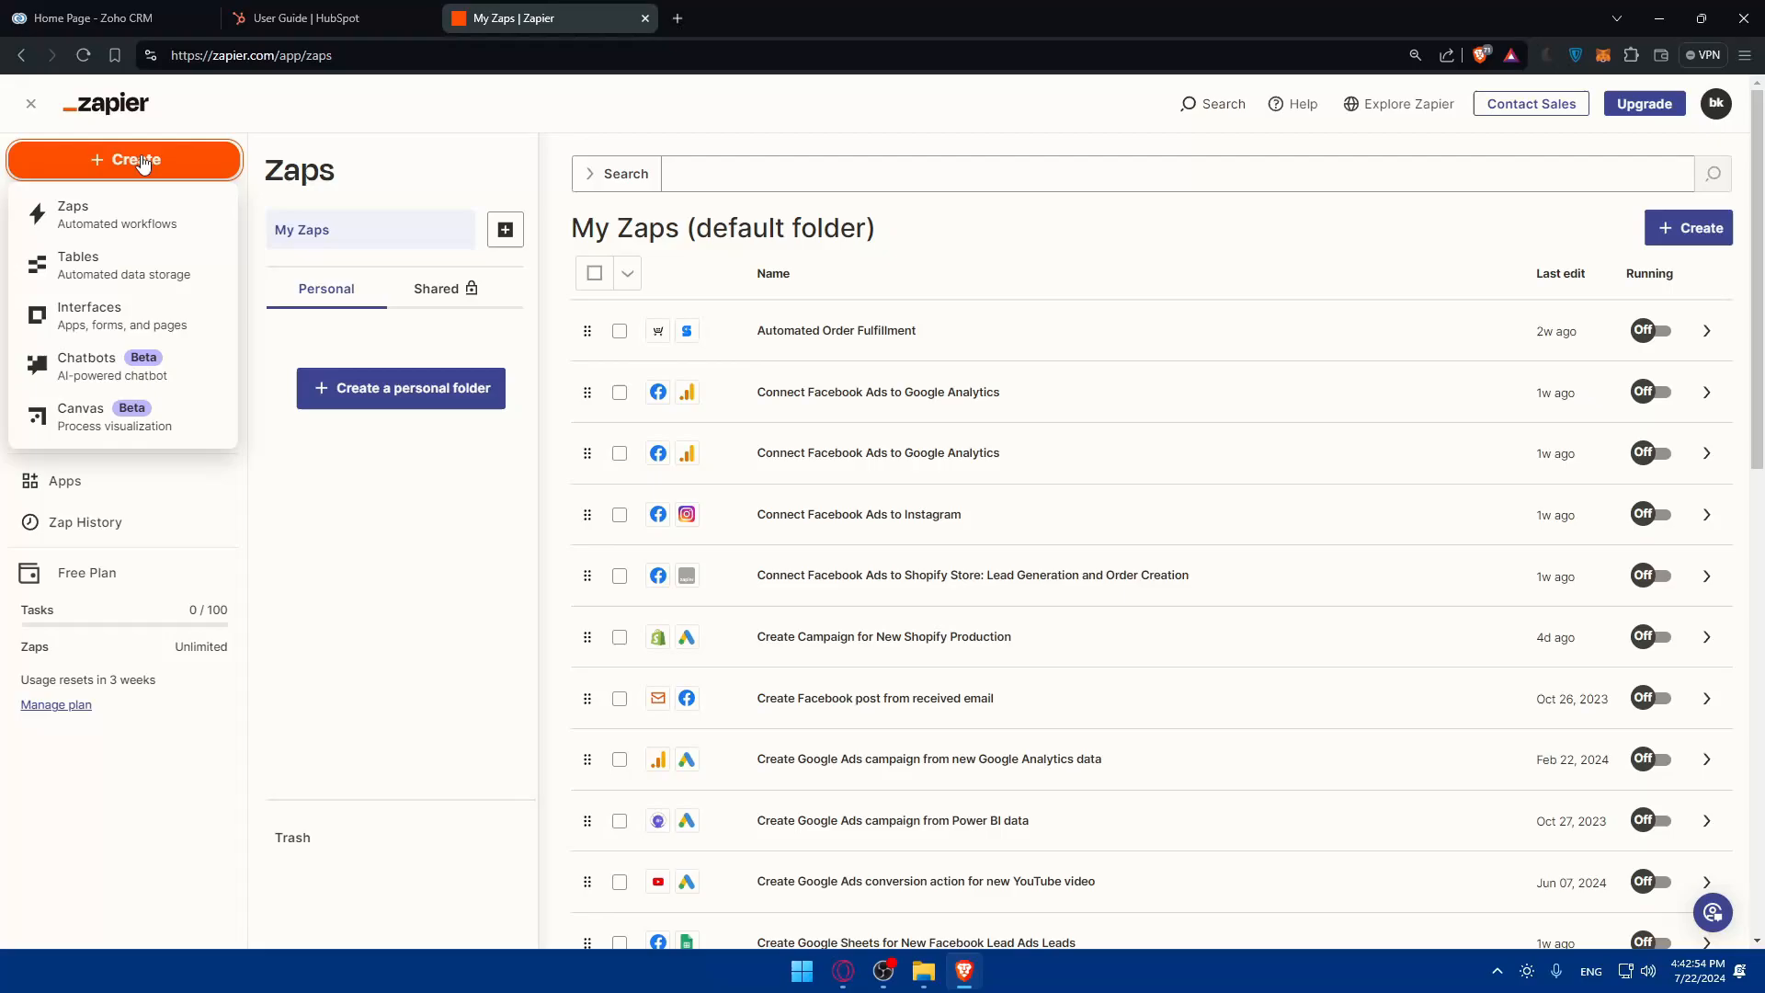
pyautogui.click(137, 171)
pyautogui.click(142, 225)
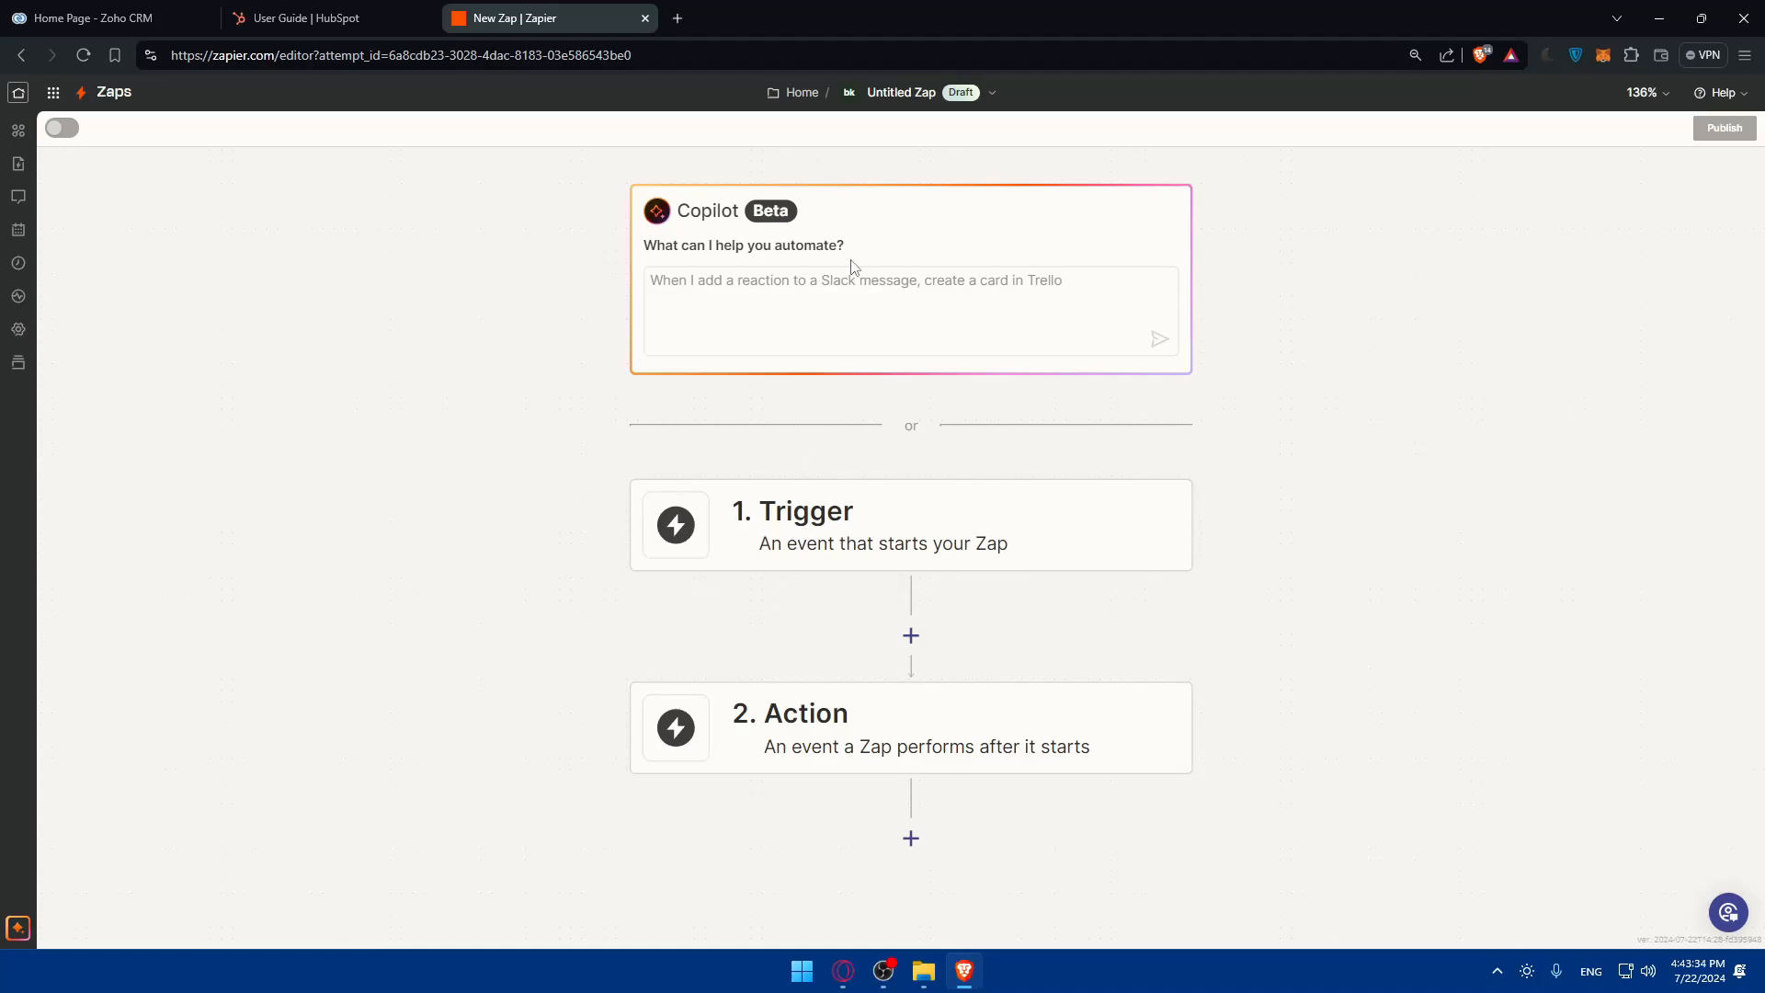
# Ask Copilot to "connect zoho crm with hubspot" and add all of its suggested steps to the Zap.
pyautogui.click(787, 287)
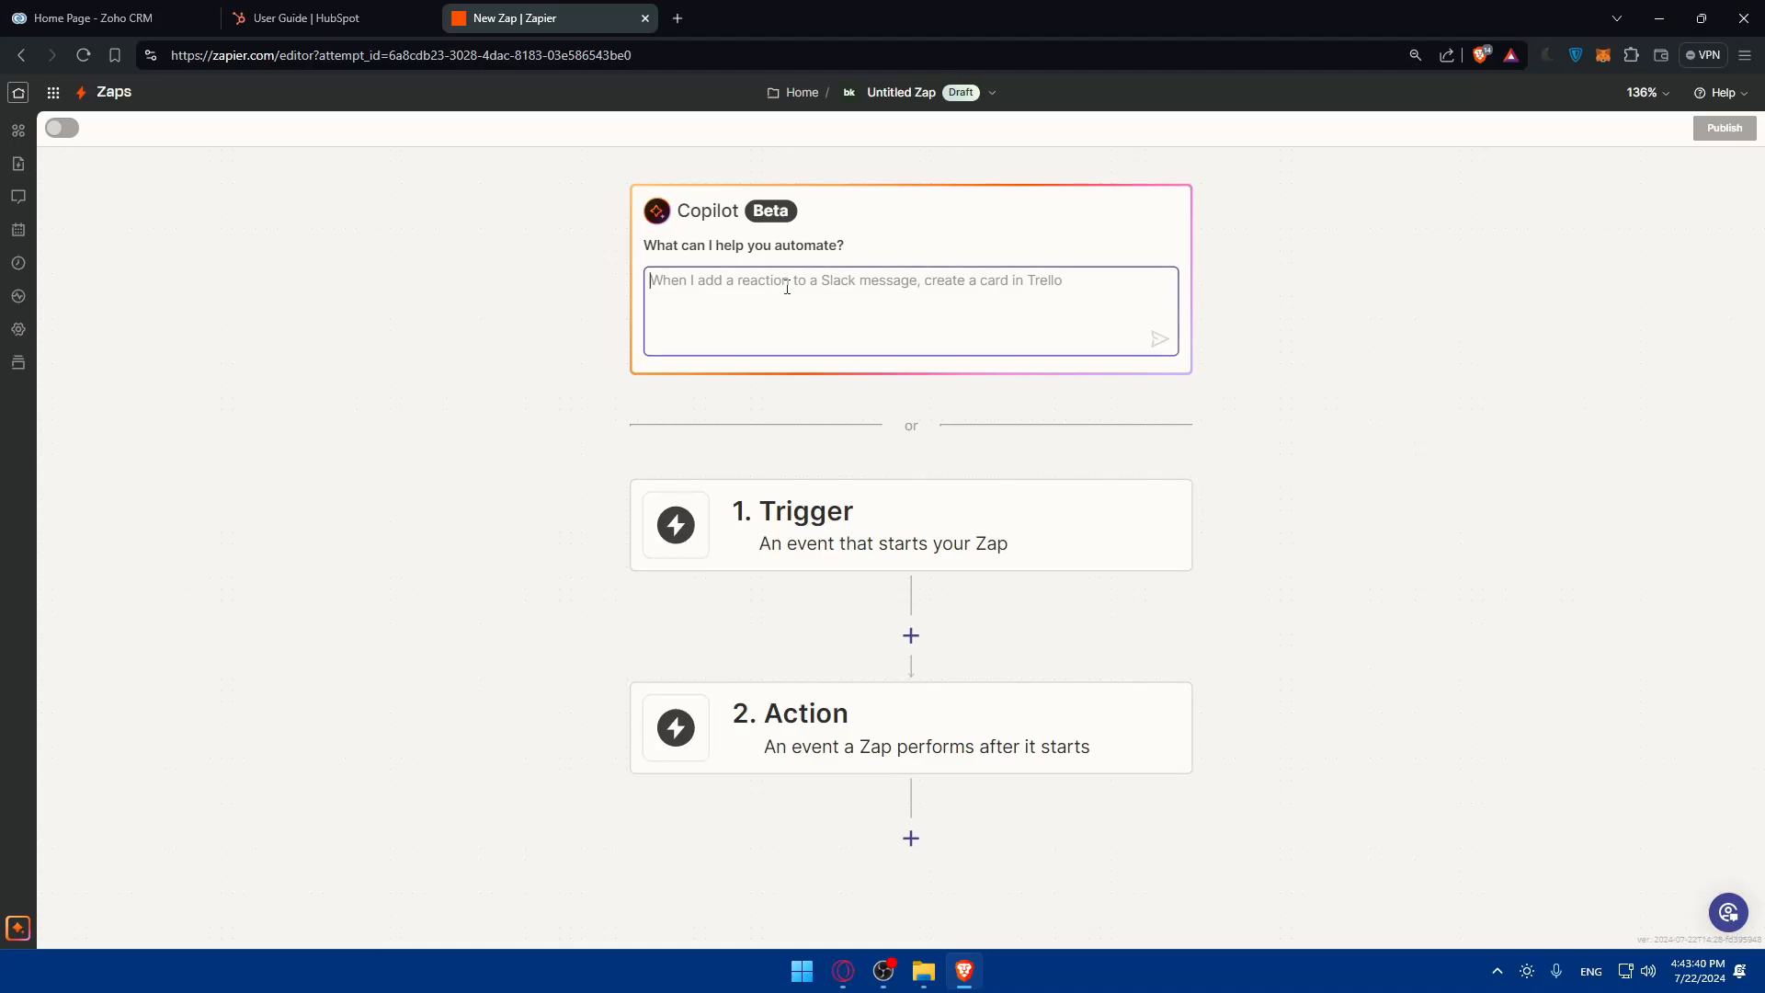
pyautogui.write('connect zoho crm with')
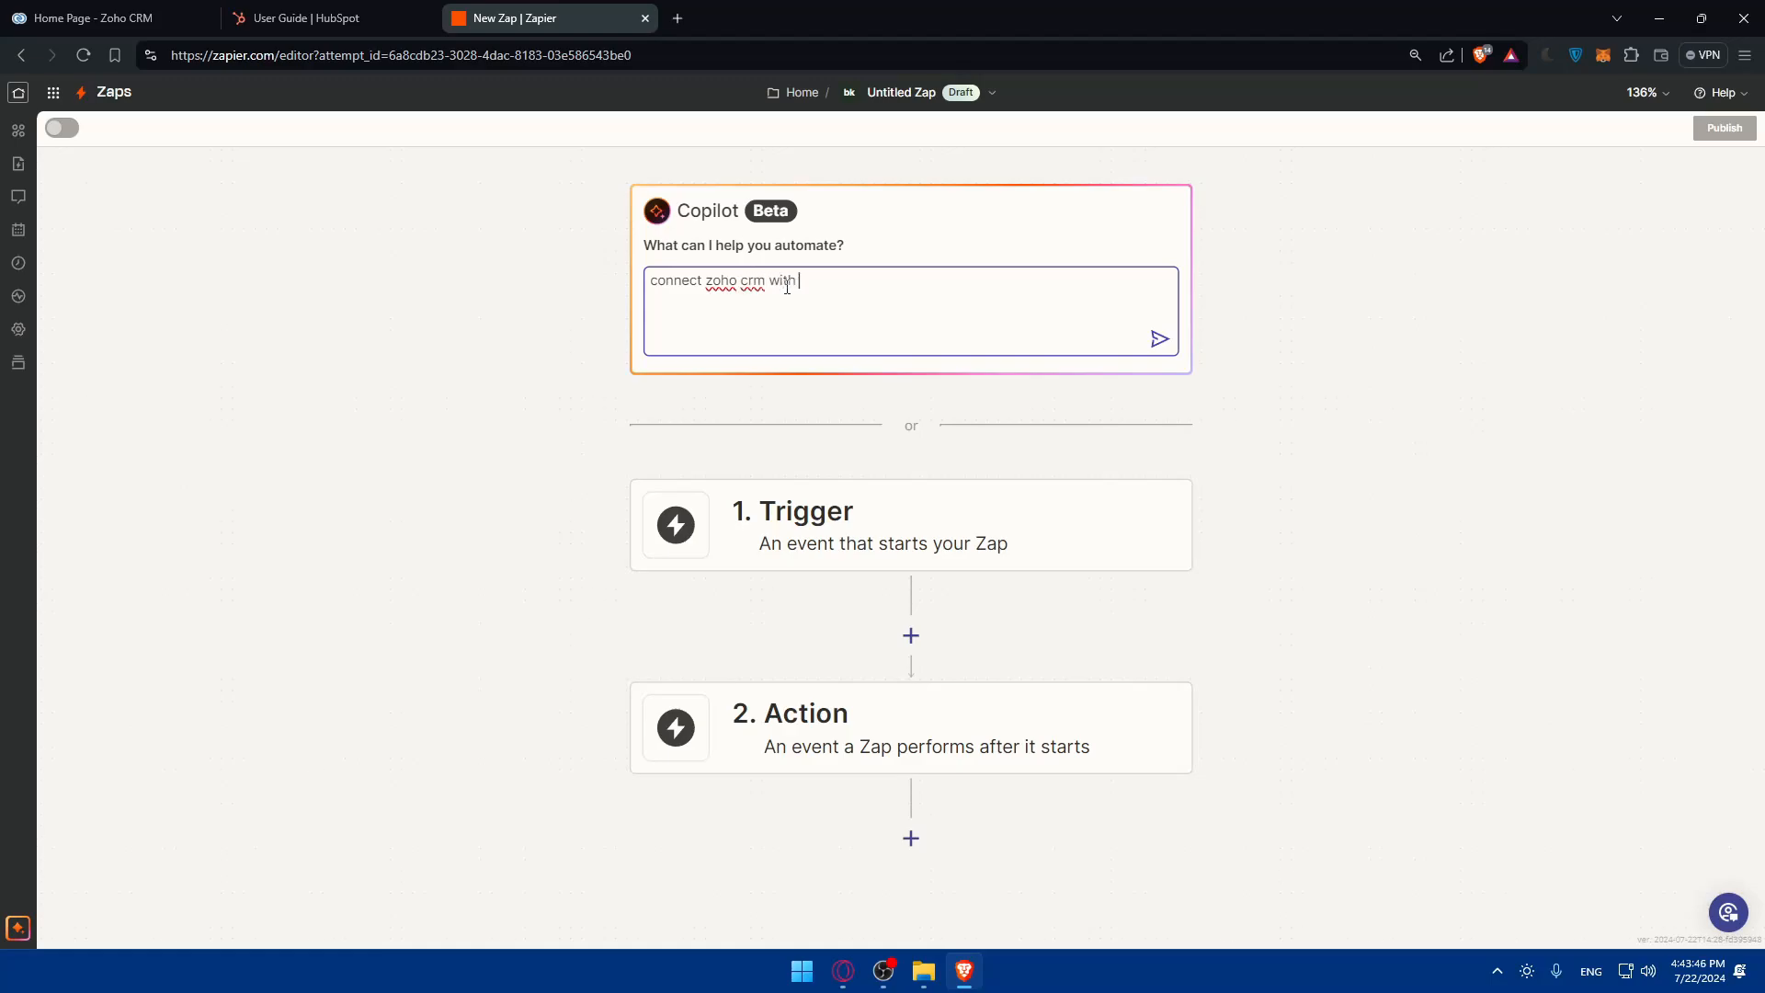
pyautogui.write('t')
pyautogui.press('Return')
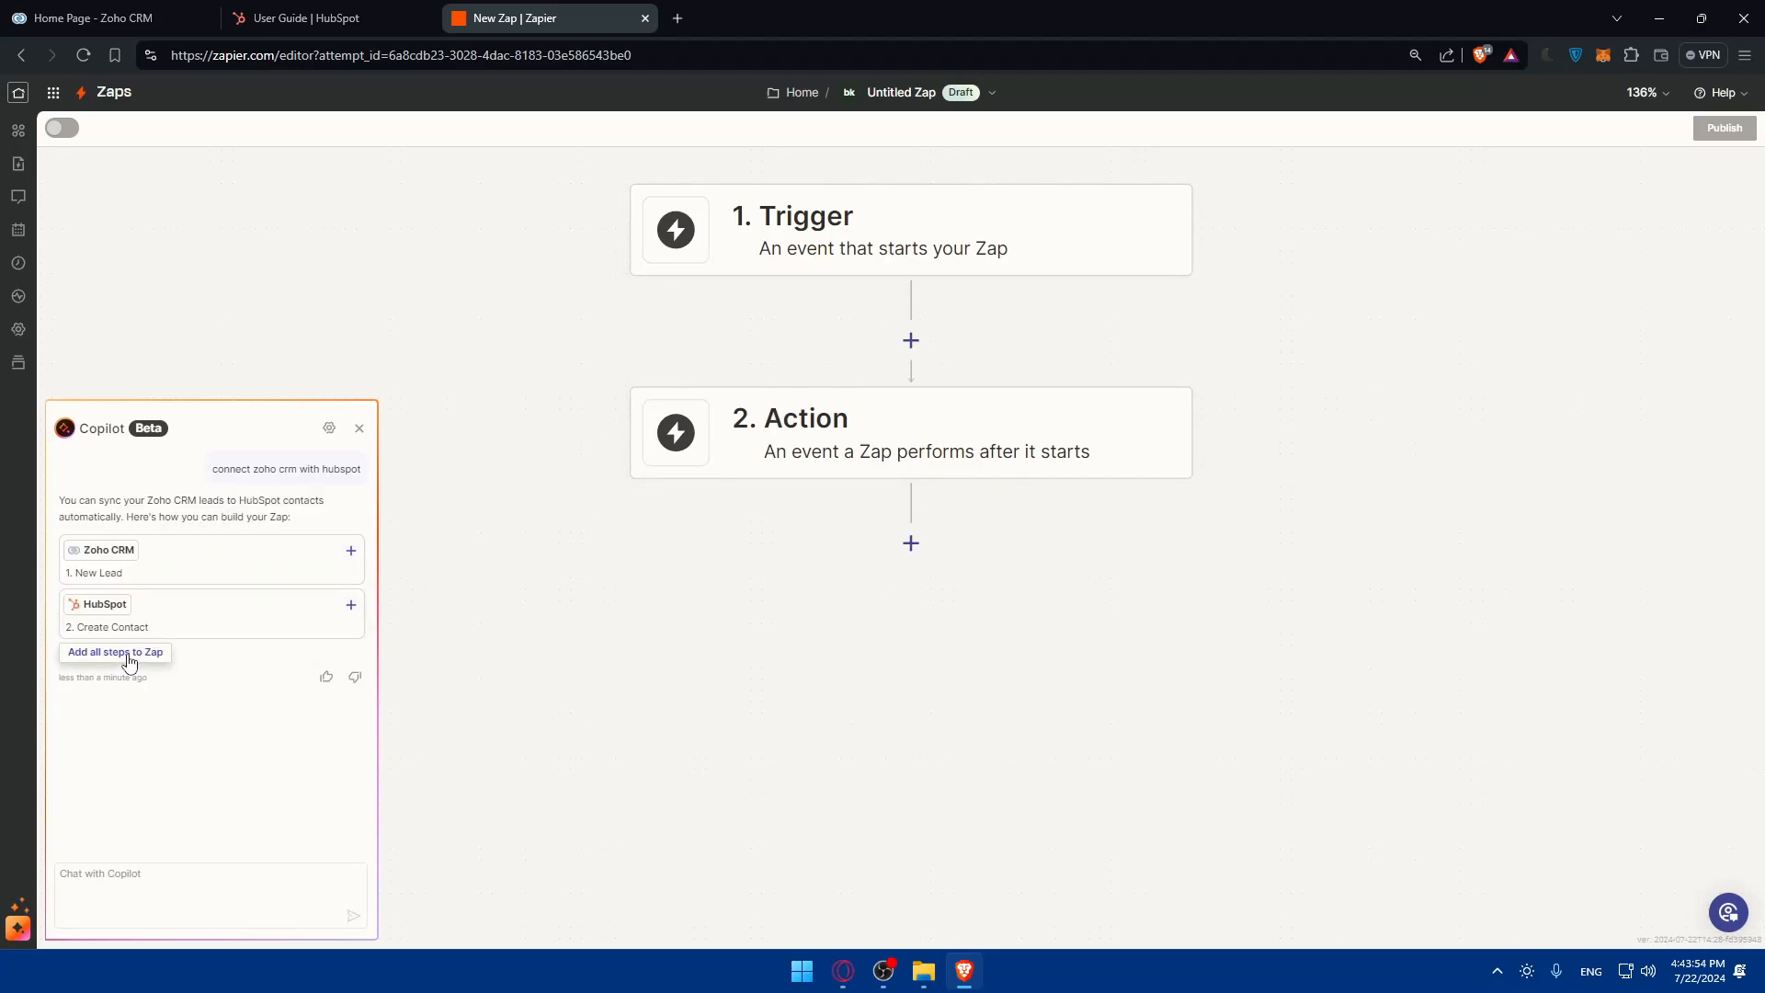
pyautogui.click(131, 653)
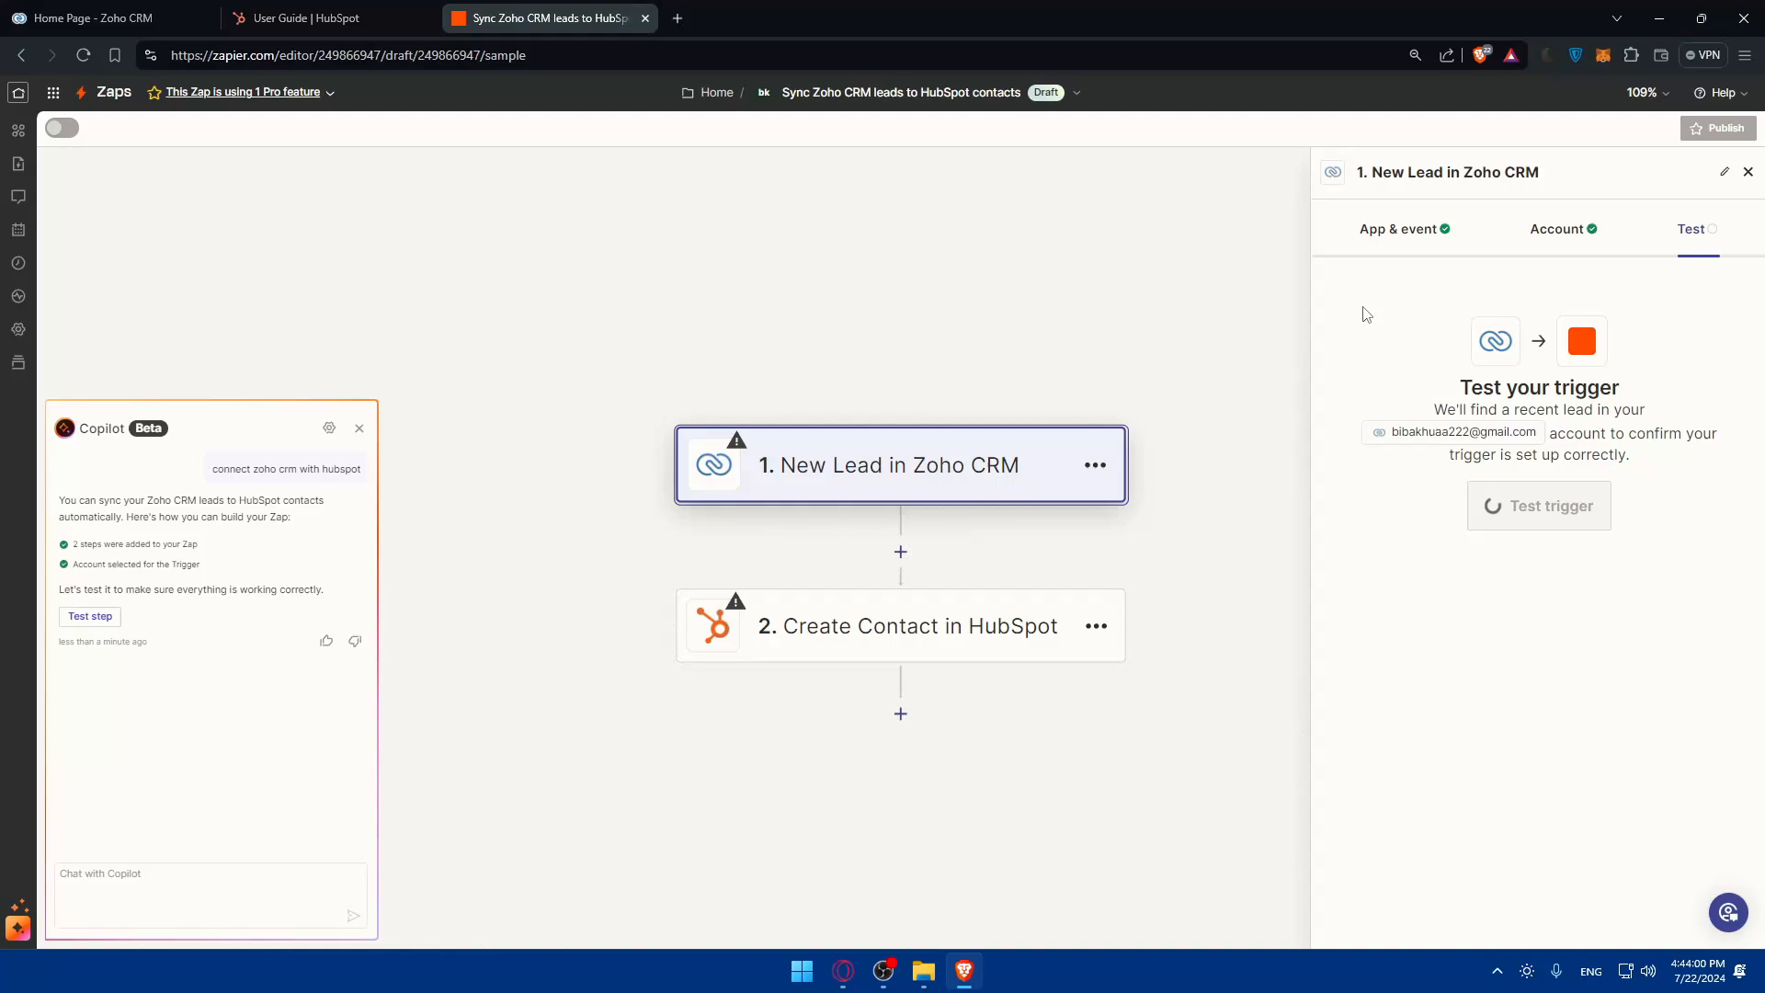
# Look through the available events for the Zoho CRM trigger, keeping New Lead selected.
pyautogui.click(1423, 231)
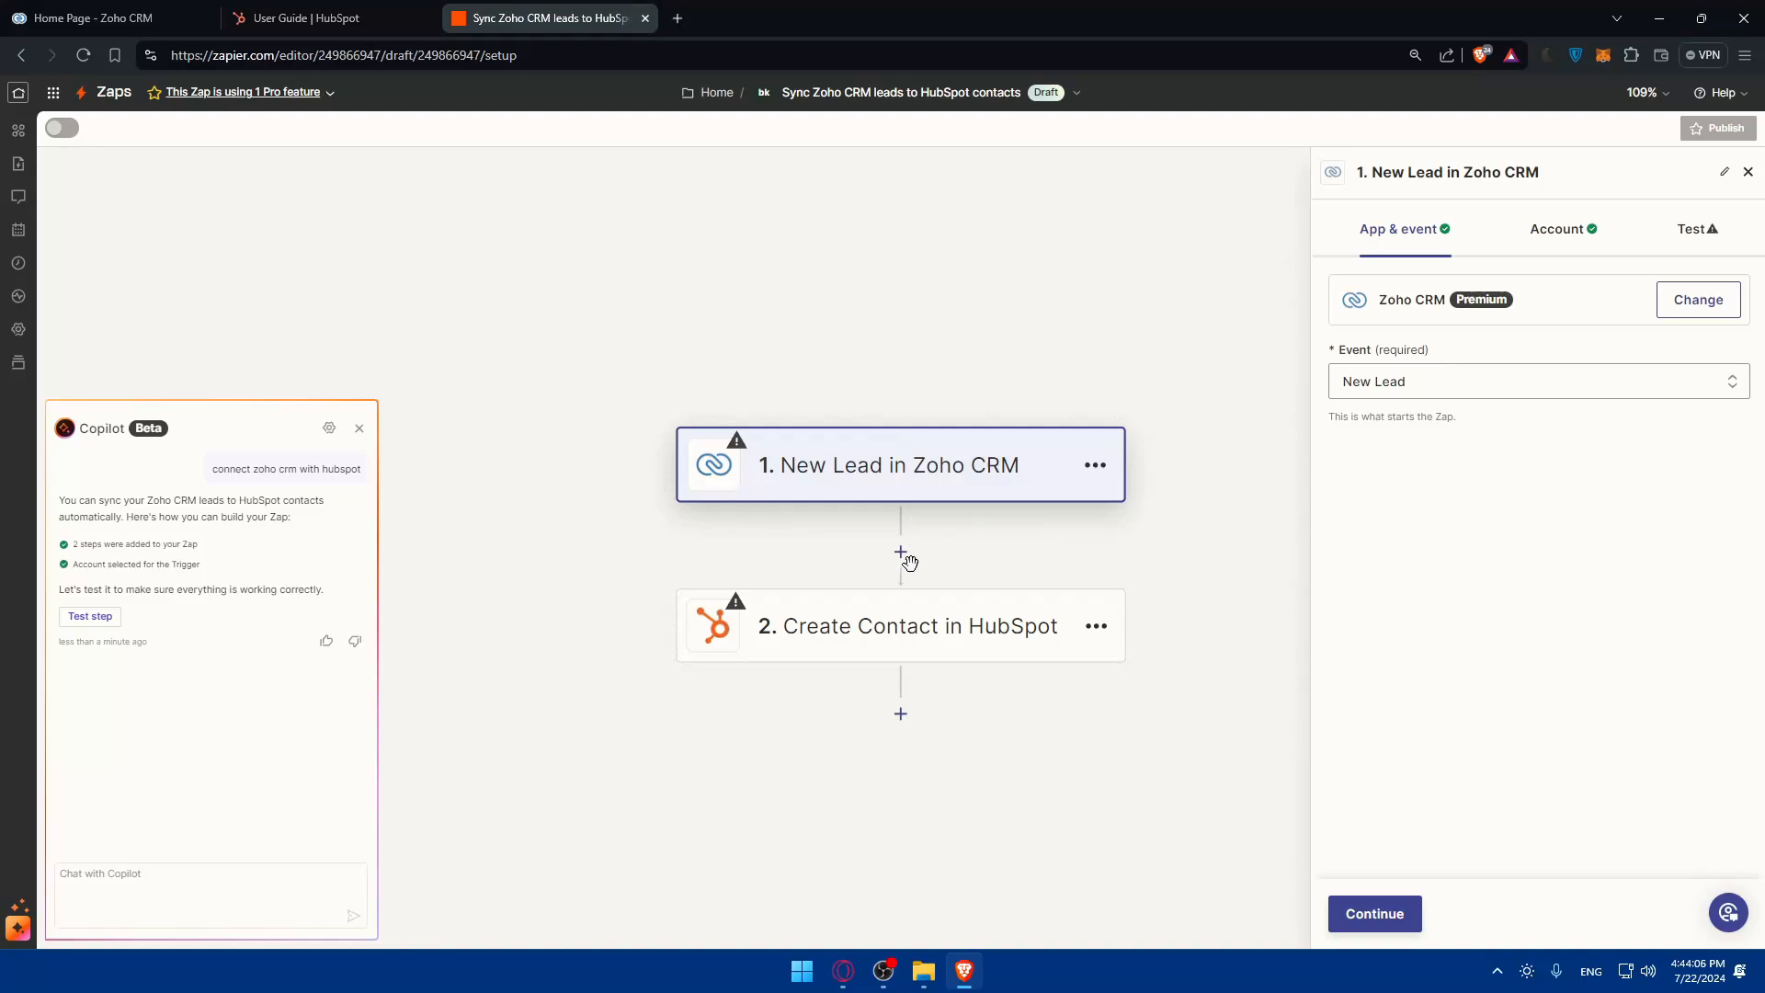
pyautogui.click(1430, 381)
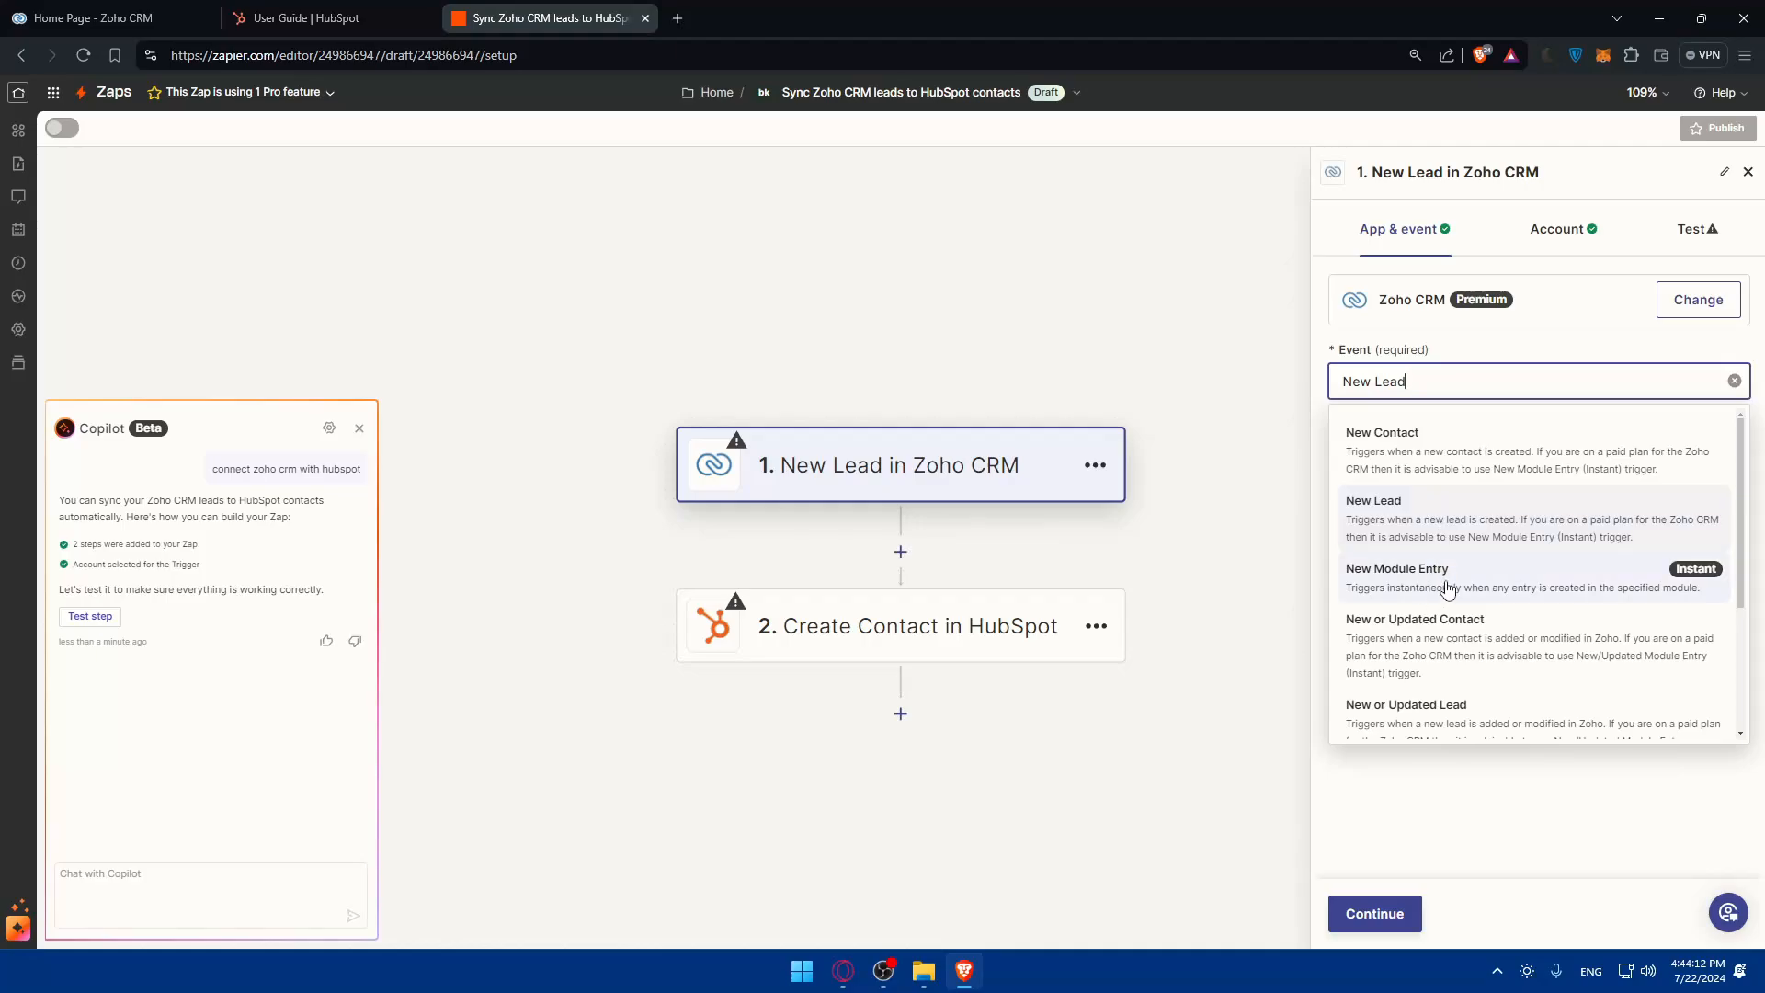
pyautogui.scroll(-2, 1442, 633)
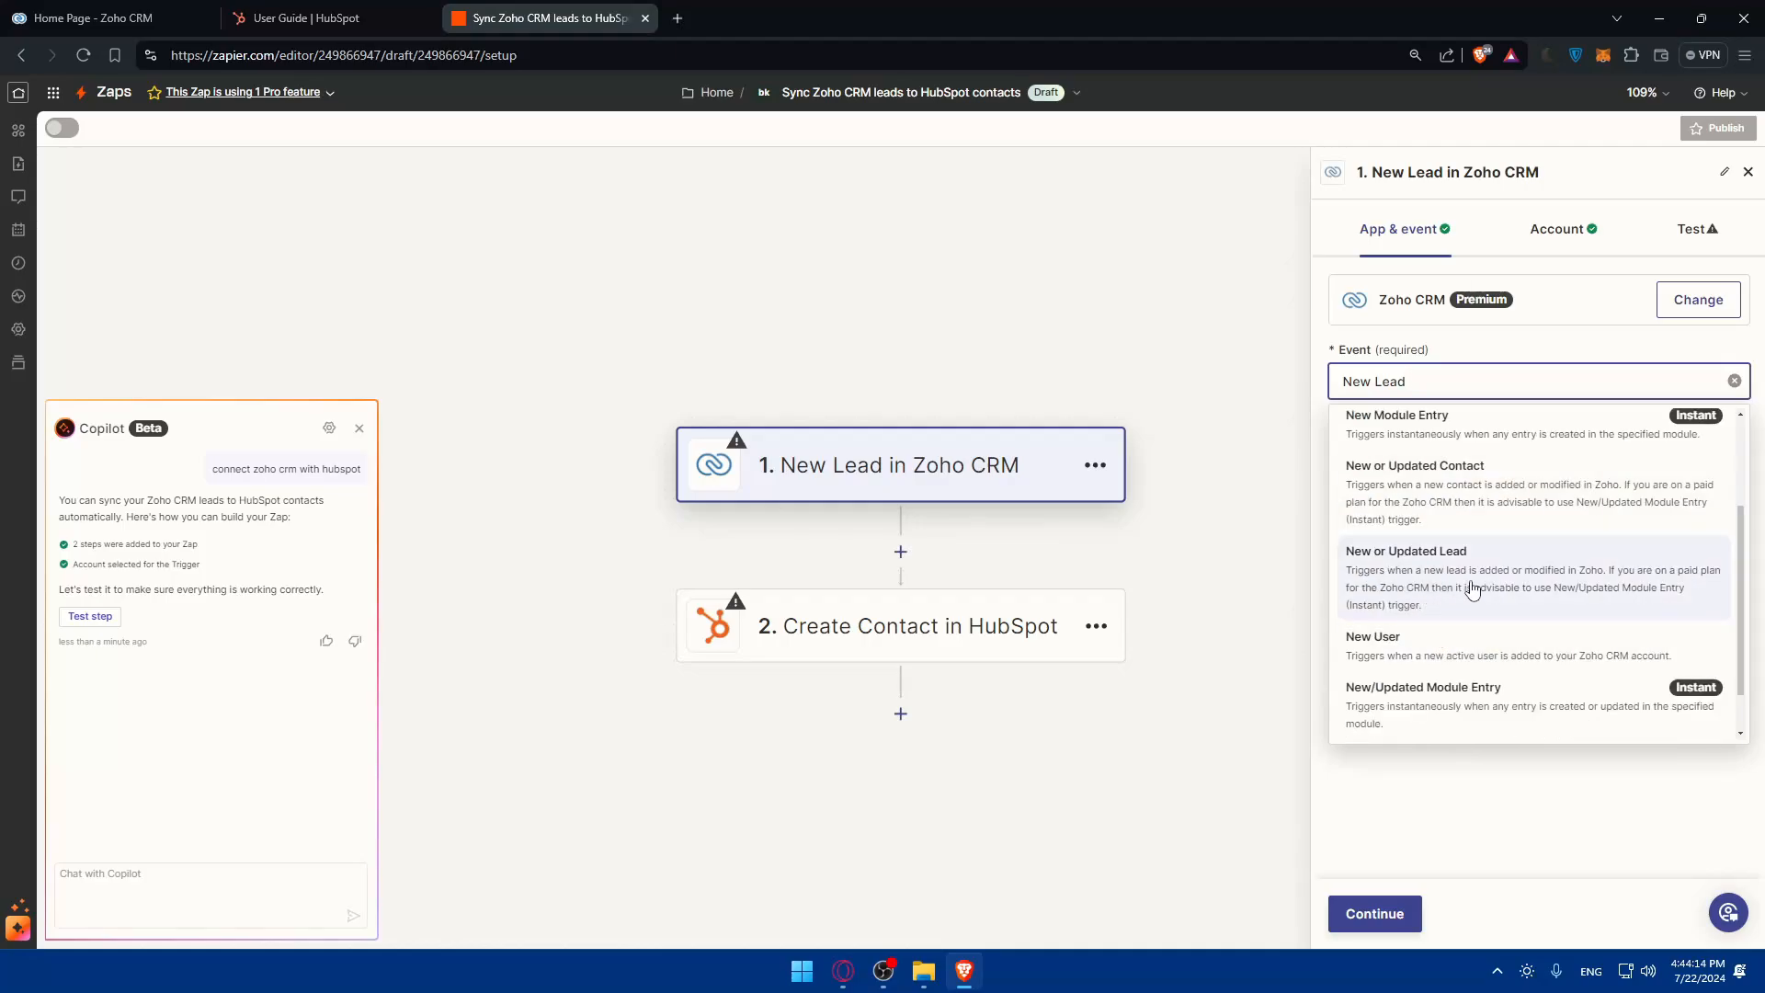
pyautogui.scroll(-1, 1446, 603)
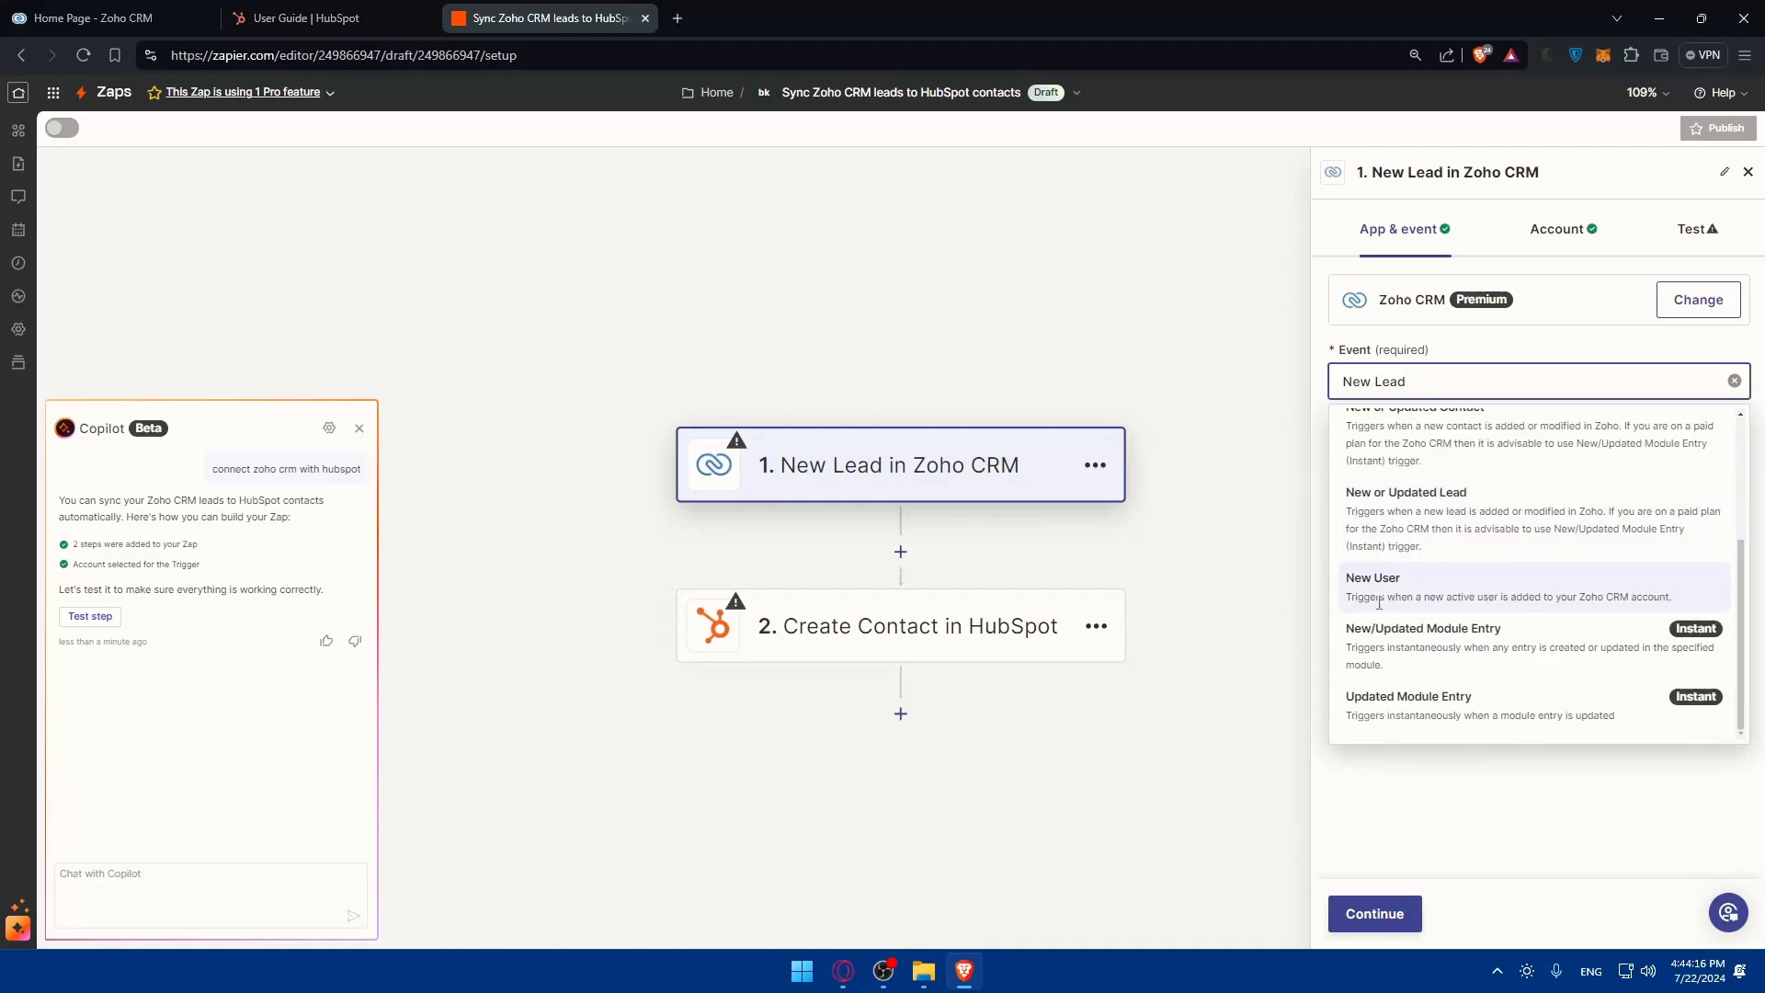
pyautogui.scroll(2, 1379, 603)
pyautogui.scroll(-2, 1451, 552)
pyautogui.scroll(3, 1452, 551)
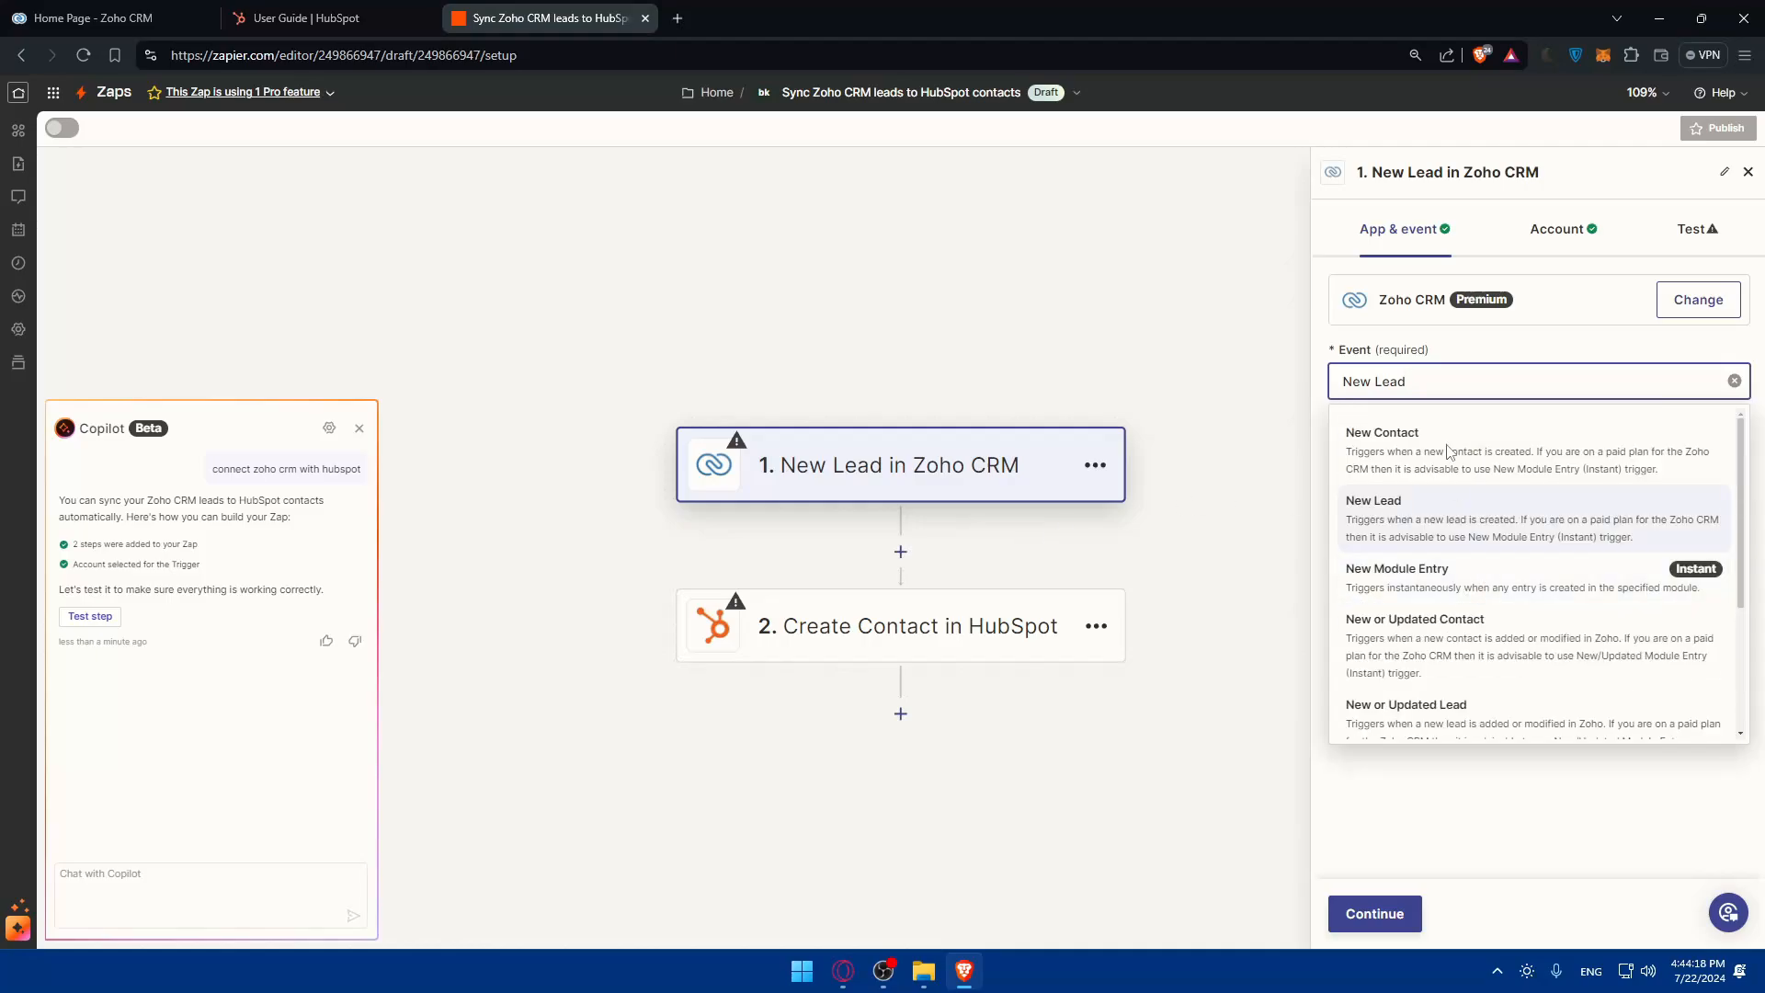
pyautogui.click(1467, 359)
pyautogui.click(1467, 359)
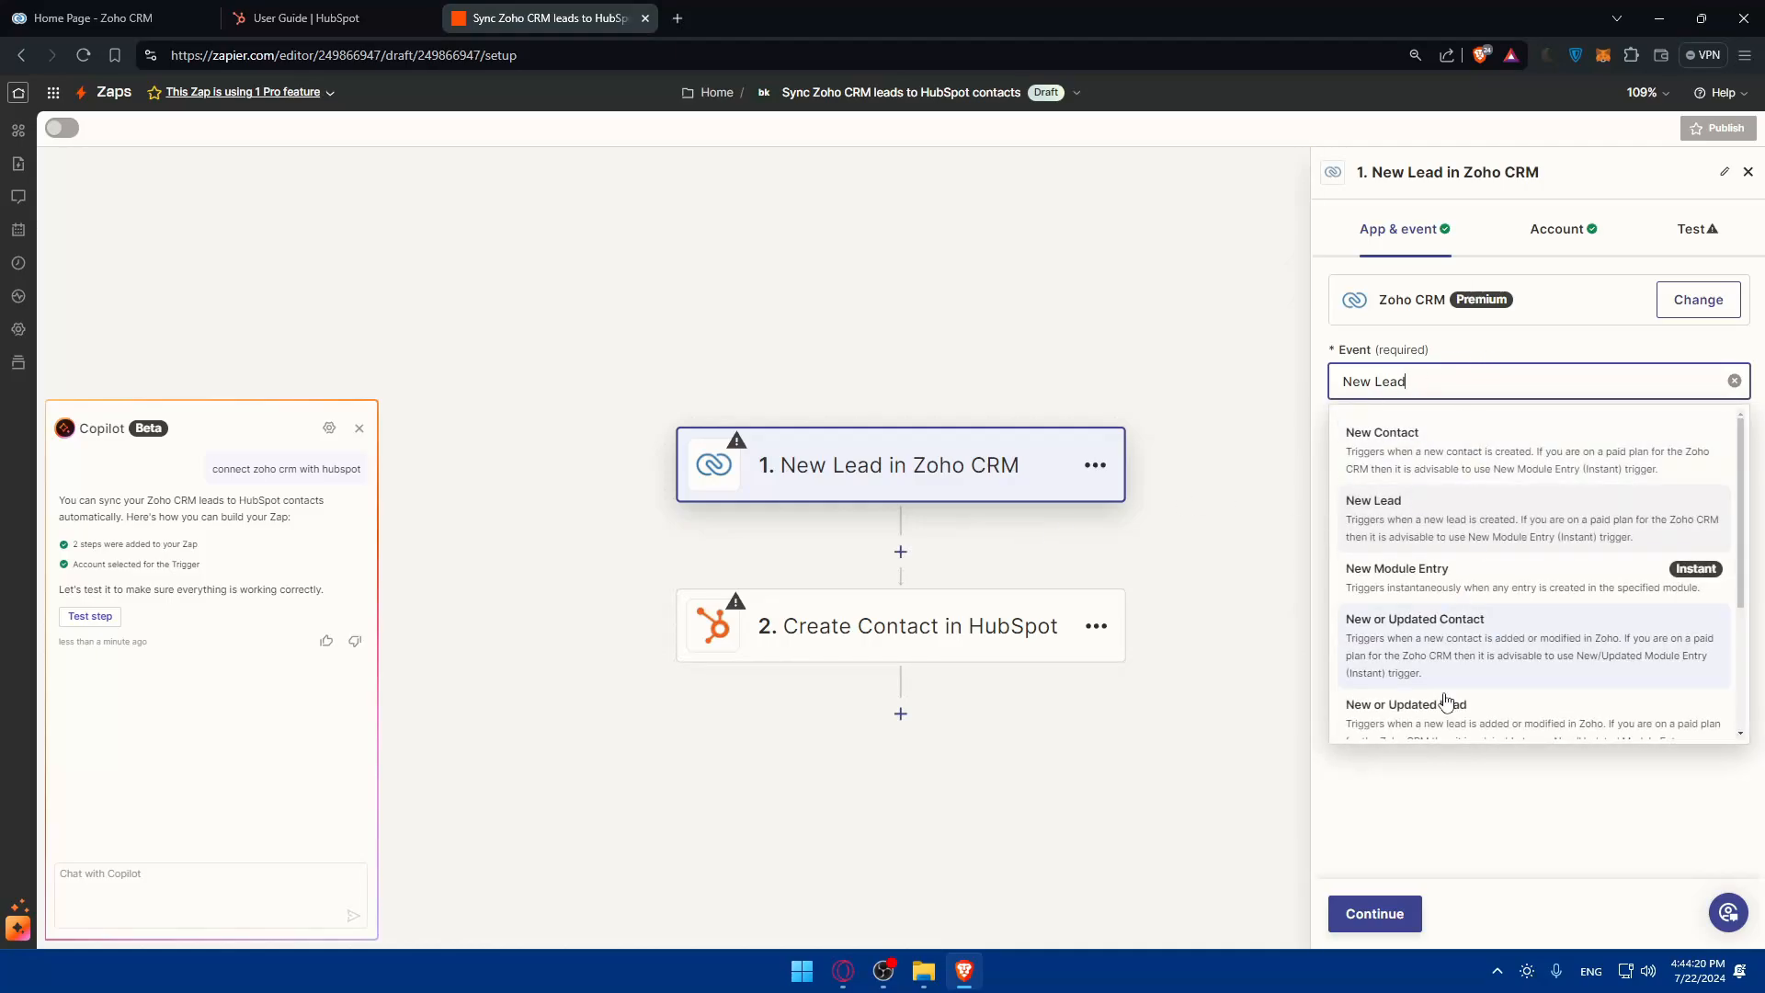
pyautogui.click(1380, 542)
# Check the Zoho CRM trigger's account, then run the tests of the New Lead trigger and the HubSpot Create Contact step.
pyautogui.click(1560, 230)
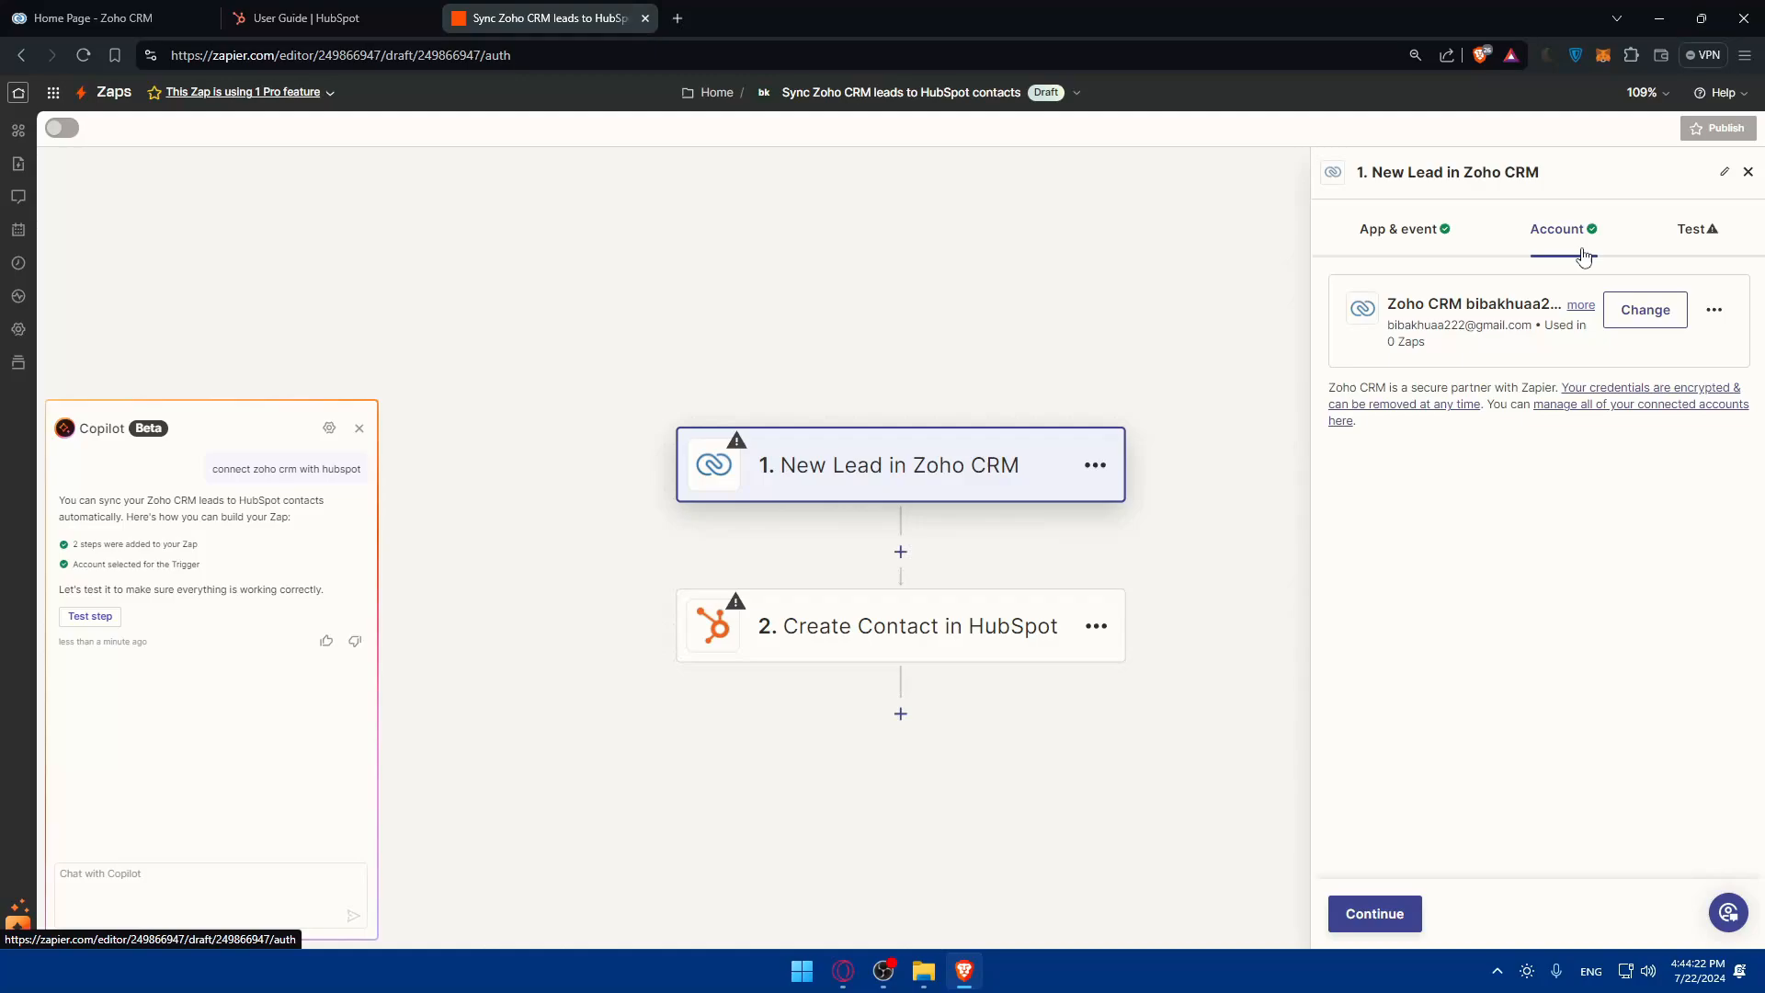
pyautogui.click(1685, 241)
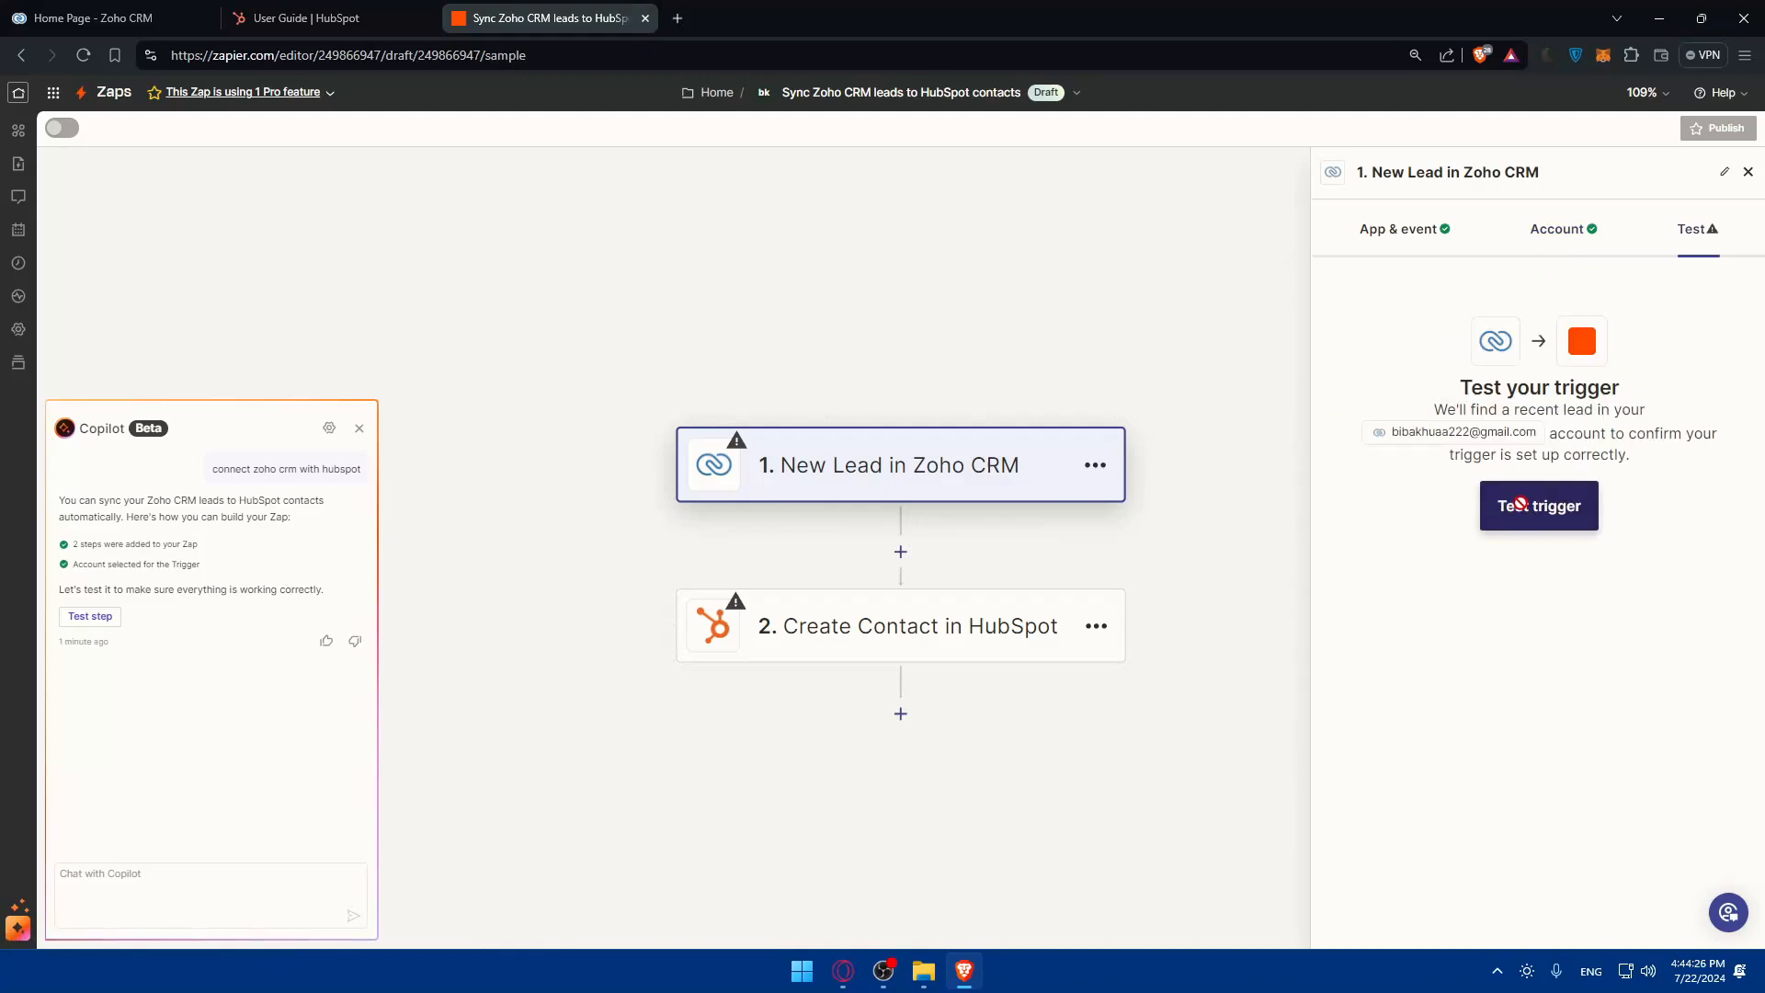
pyautogui.click(1520, 504)
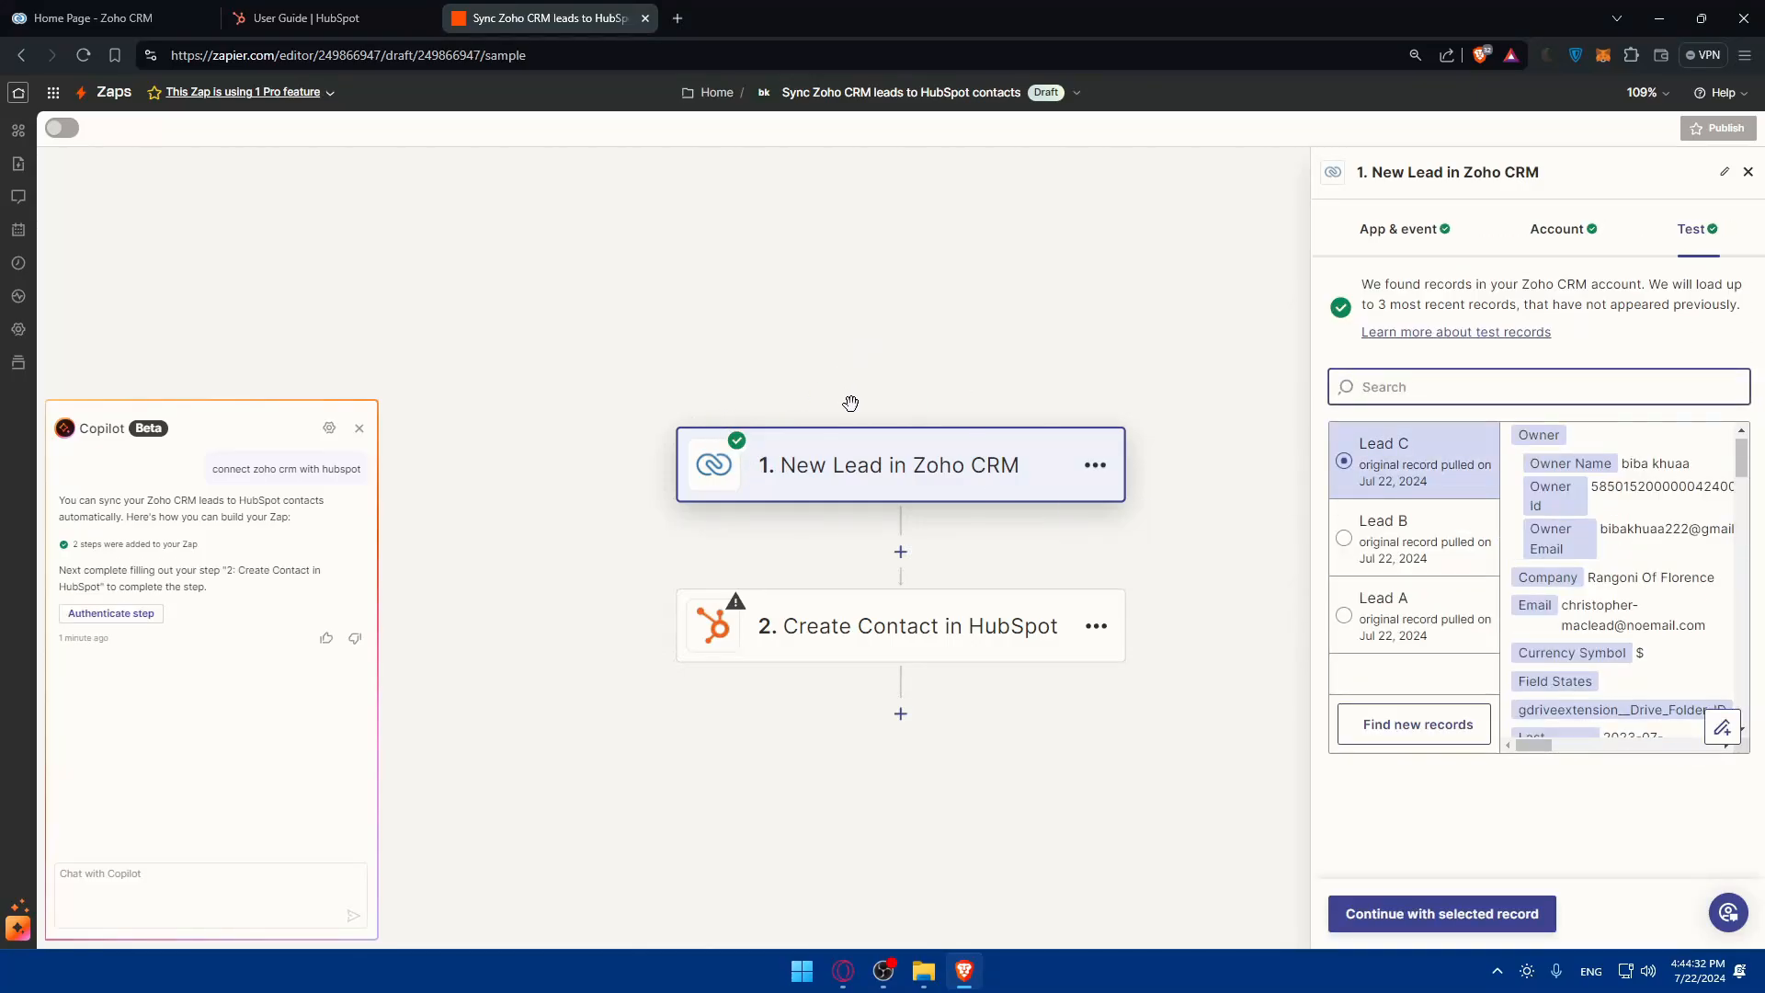
pyautogui.click(957, 616)
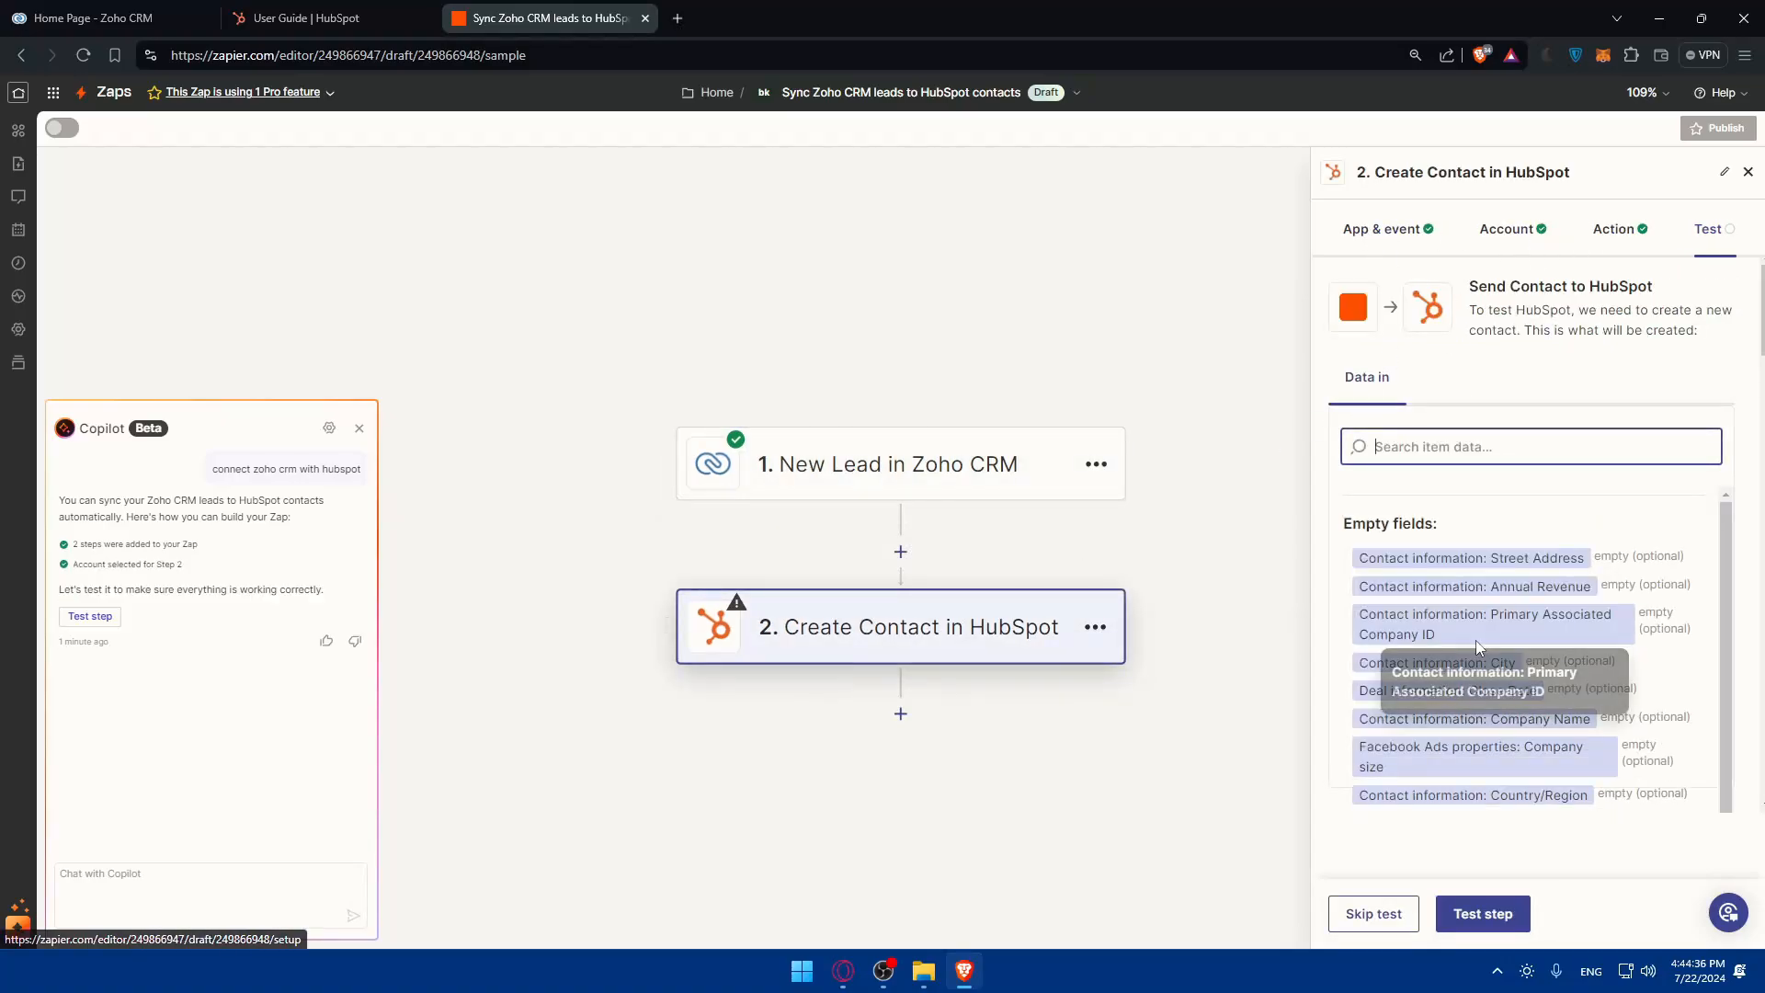
pyautogui.click(1466, 915)
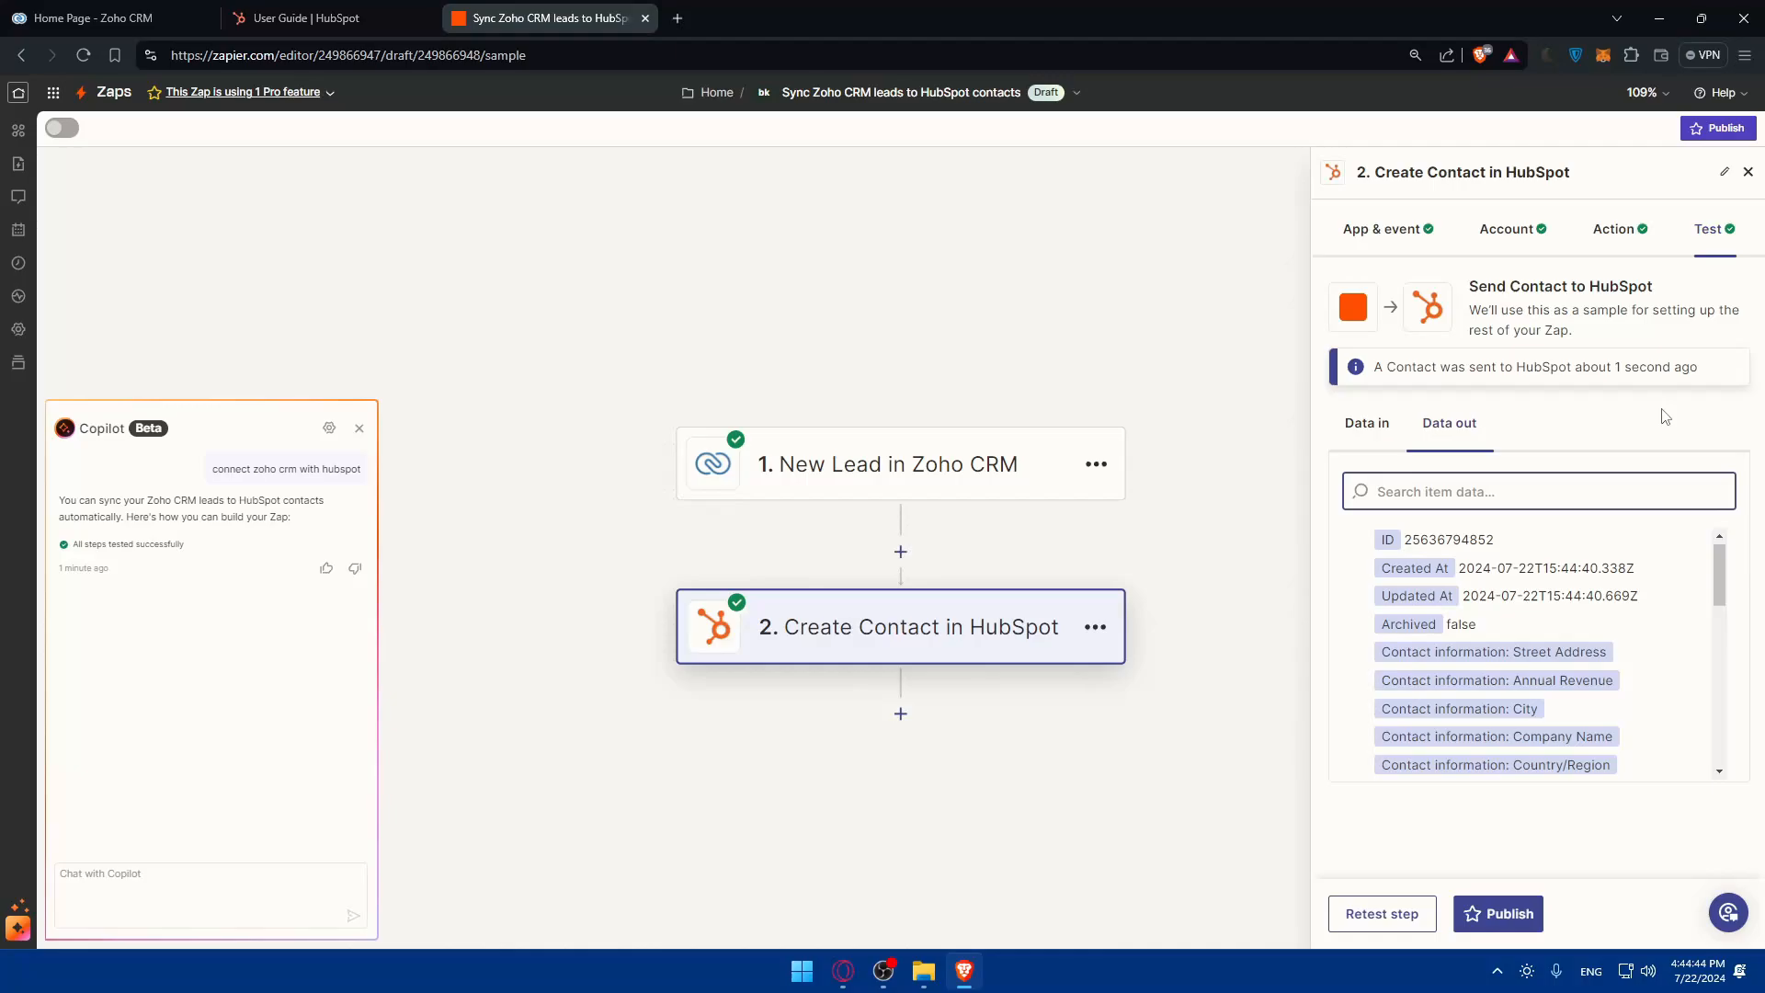
# Look at the events available for the HubSpot action without changing Create Contact.
pyautogui.click(1408, 230)
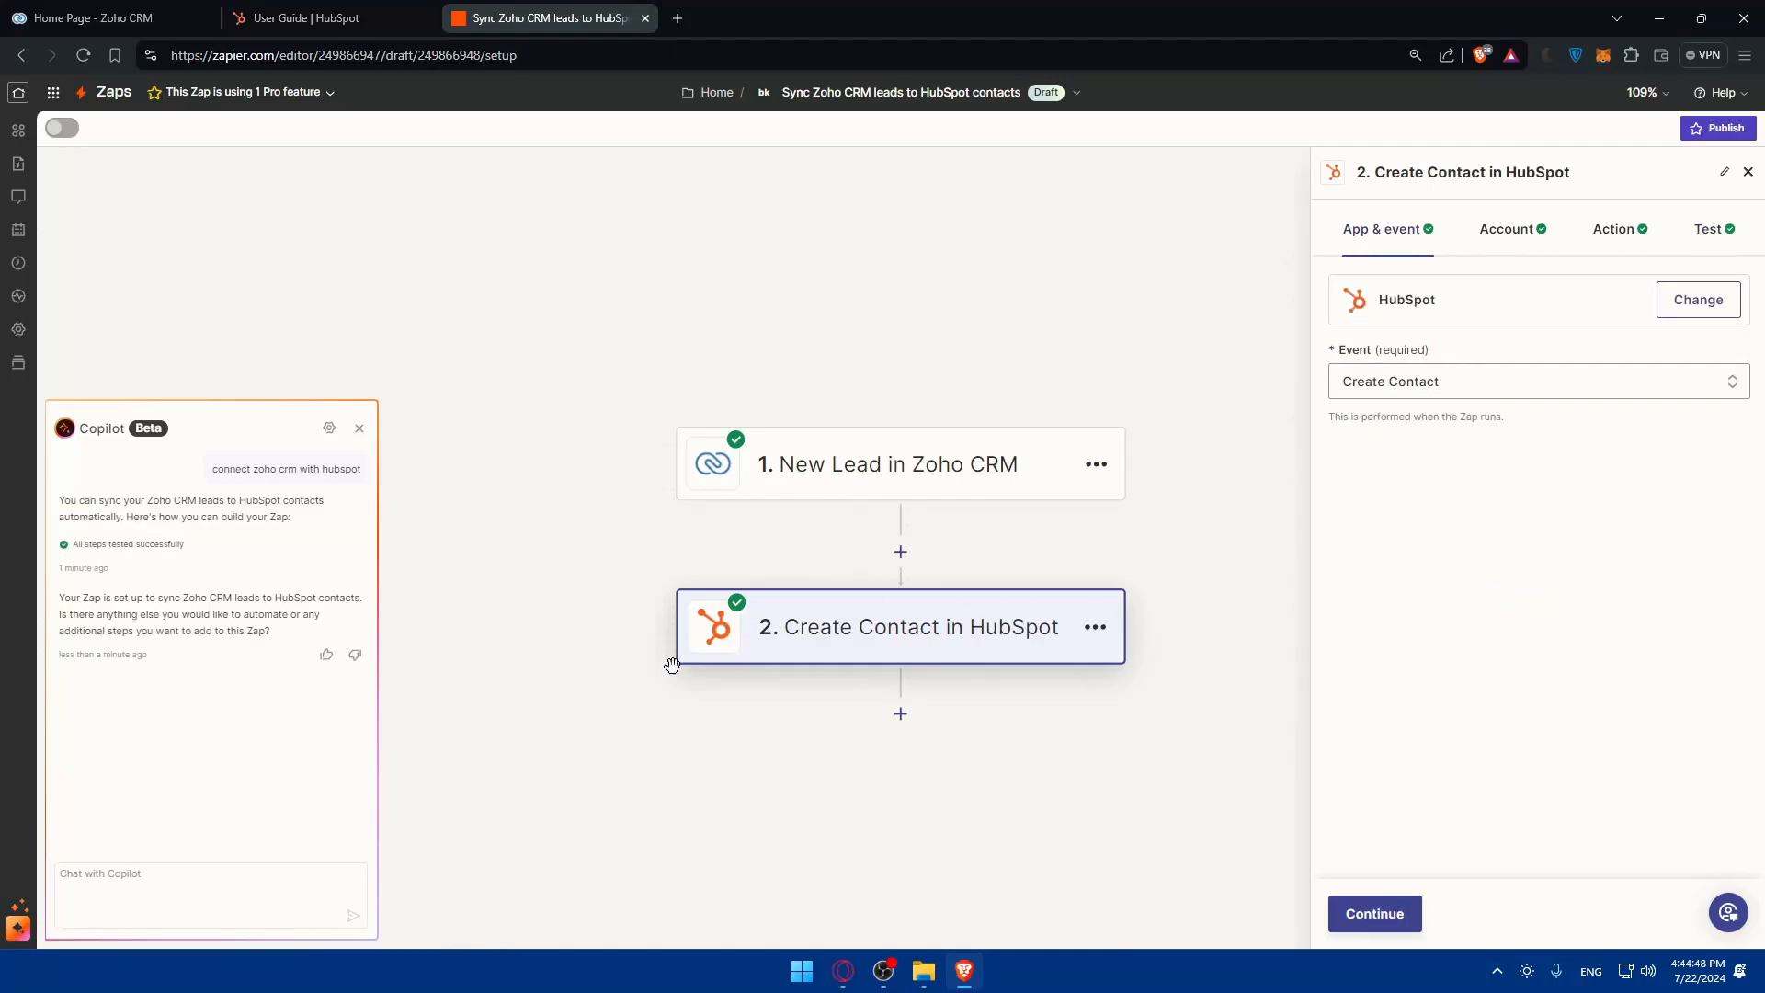
pyautogui.click(1534, 374)
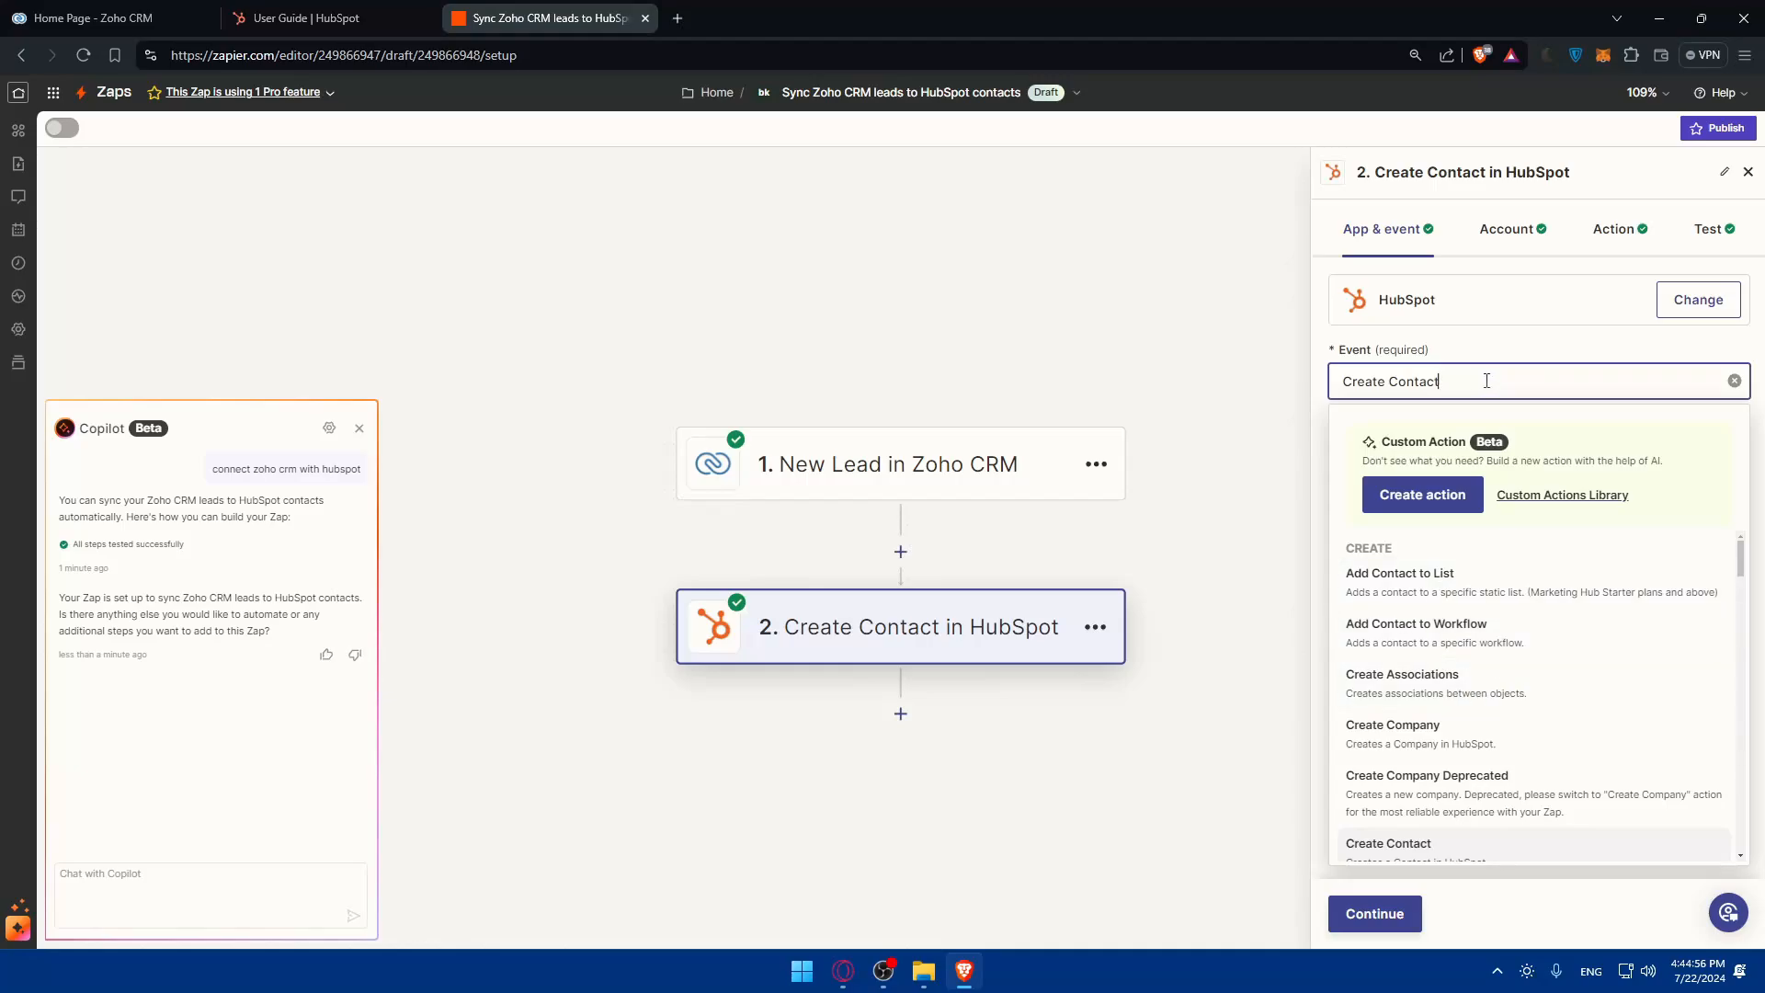
pyautogui.click(1496, 350)
pyautogui.click(1568, 898)
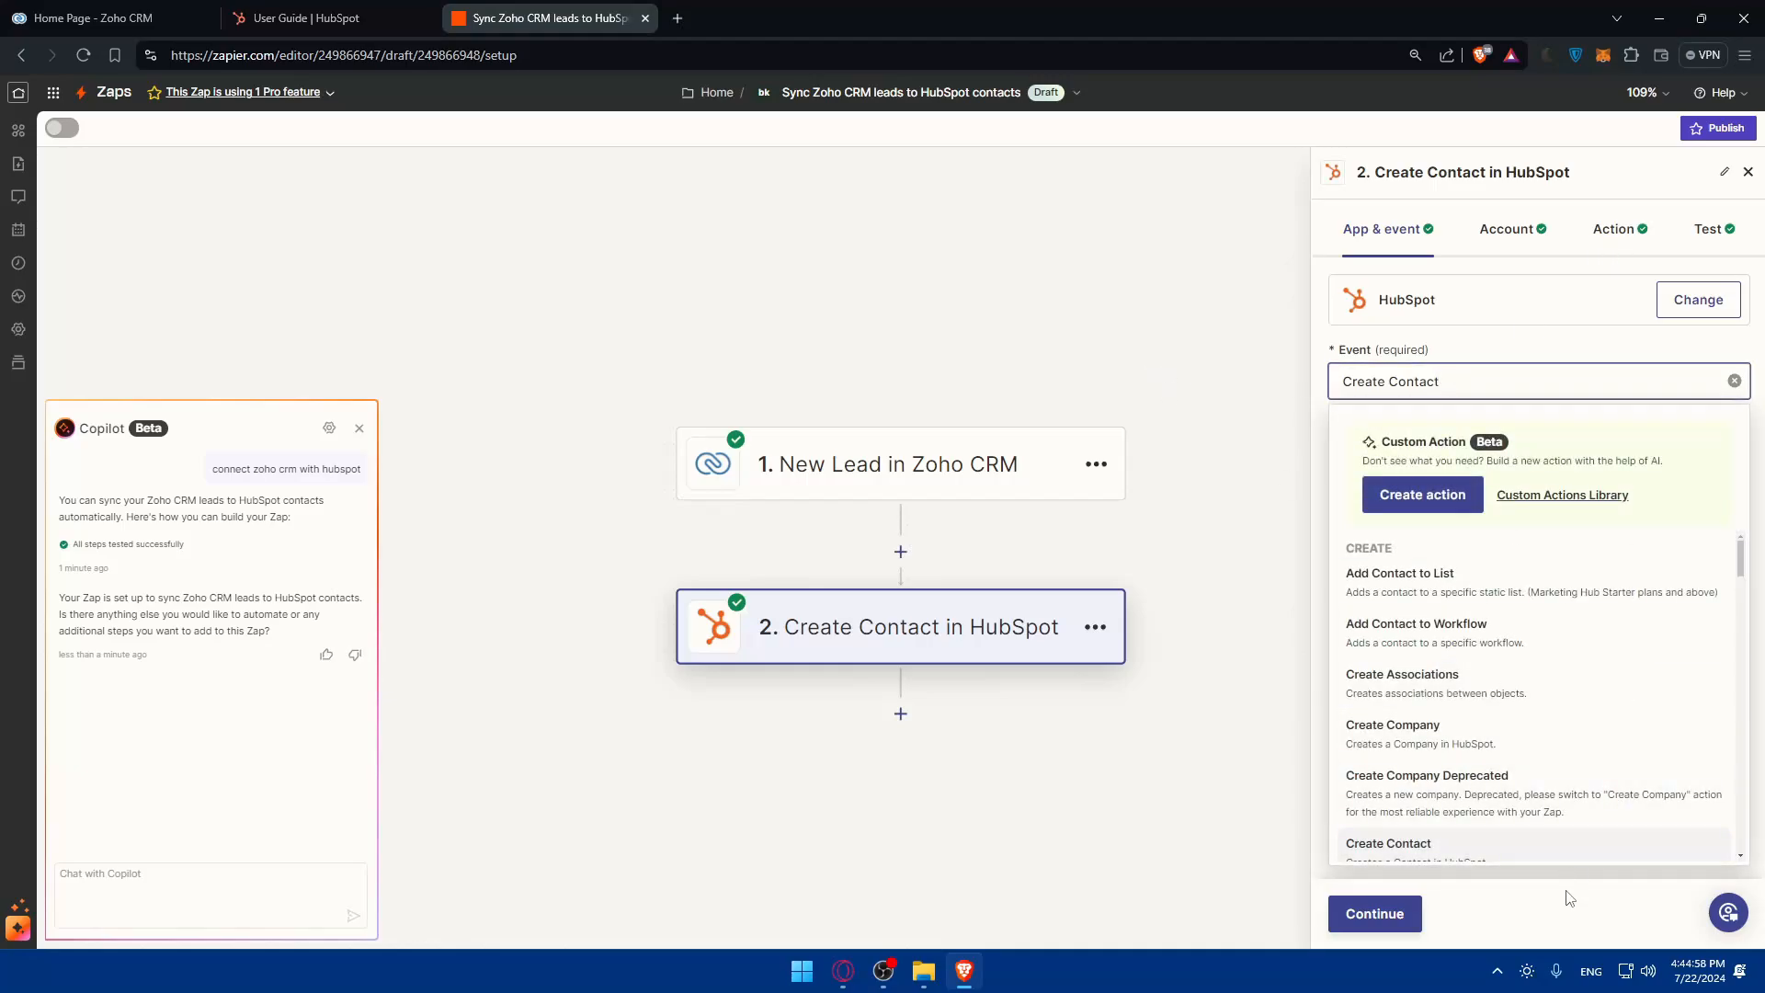